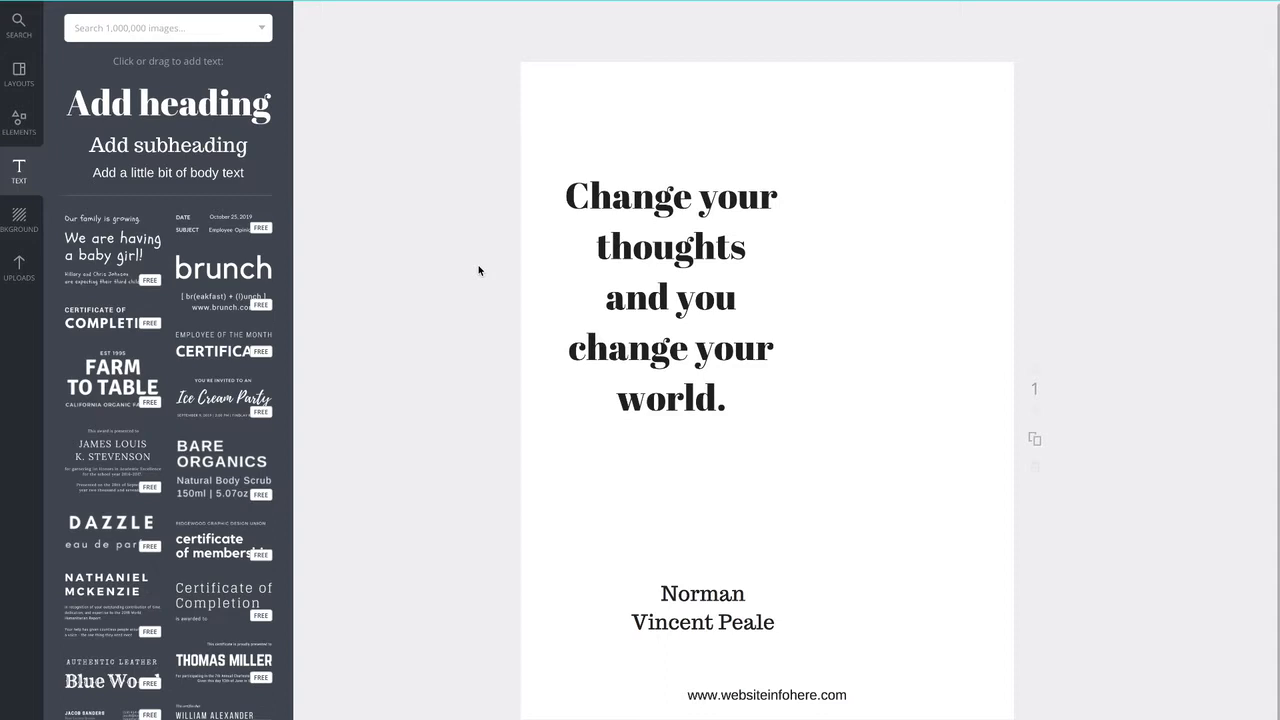
Step: Move the quote's text block to the horizontal centre of the page
{"action": "left_click", "coordinate": [600, 140]}
{"action": "double_click", "coordinate": [692, 404]}
{"action": "left_click", "coordinate": [734, 409]}
{"action": "left_click_drag", "start_coordinate": [734, 409], "coordinate": [530, 180]}
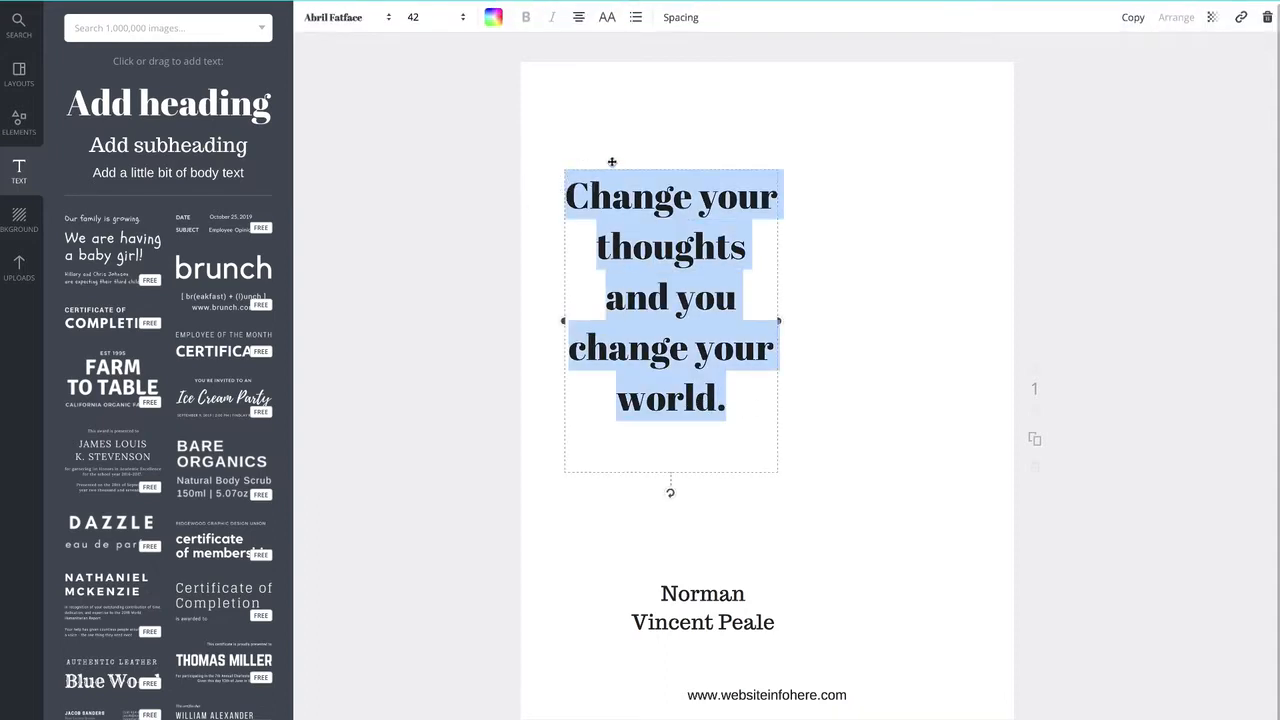
{"action": "left_click_drag", "start_coordinate": [652, 204], "coordinate": [835, 435]}
Step: Left-align all of the quote text and move the block to the upper-left area of the page
{"action": "double_click", "coordinate": [702, 228]}
{"action": "left_click", "coordinate": [578, 17]}
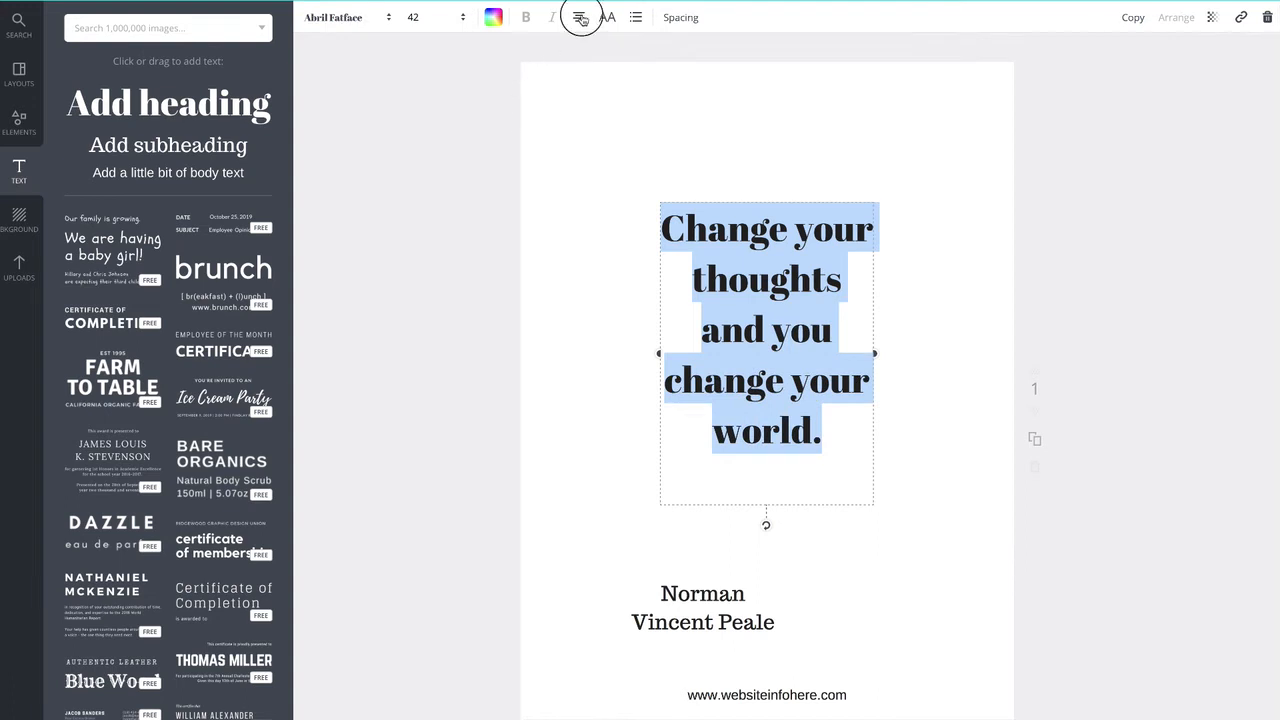
{"action": "left_click", "coordinate": [580, 60]}
{"action": "left_click", "coordinate": [493, 120]}
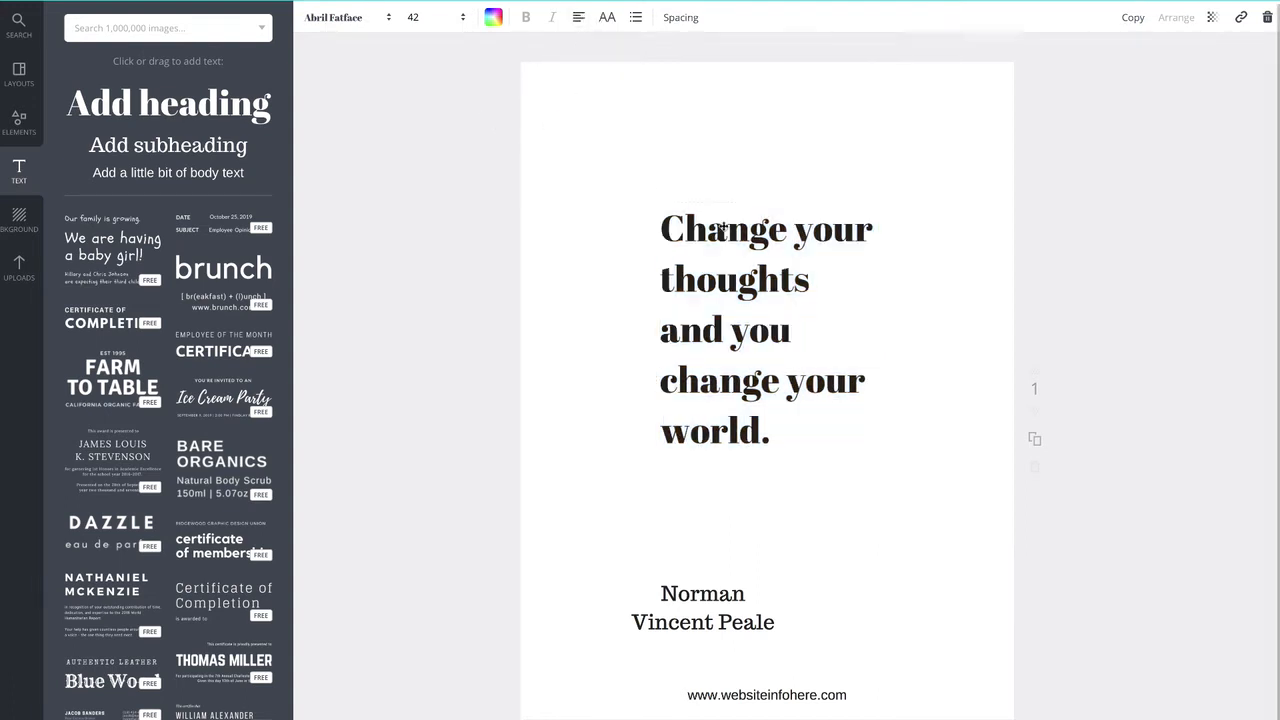
{"action": "left_click_drag", "start_coordinate": [749, 241], "coordinate": [657, 172]}
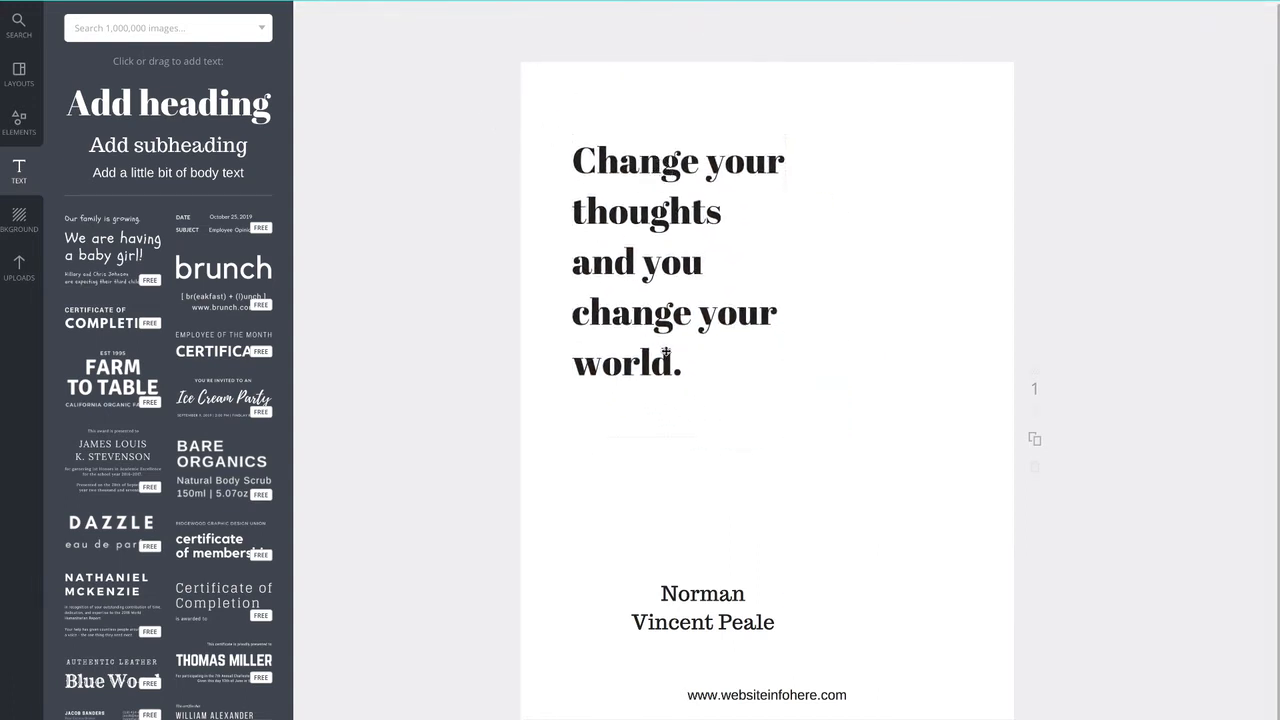
Step: Set the font size of the whole quote to 96
{"action": "left_click", "coordinate": [665, 352]}
{"action": "left_click_drag", "start_coordinate": [695, 366], "coordinate": [564, 162]}
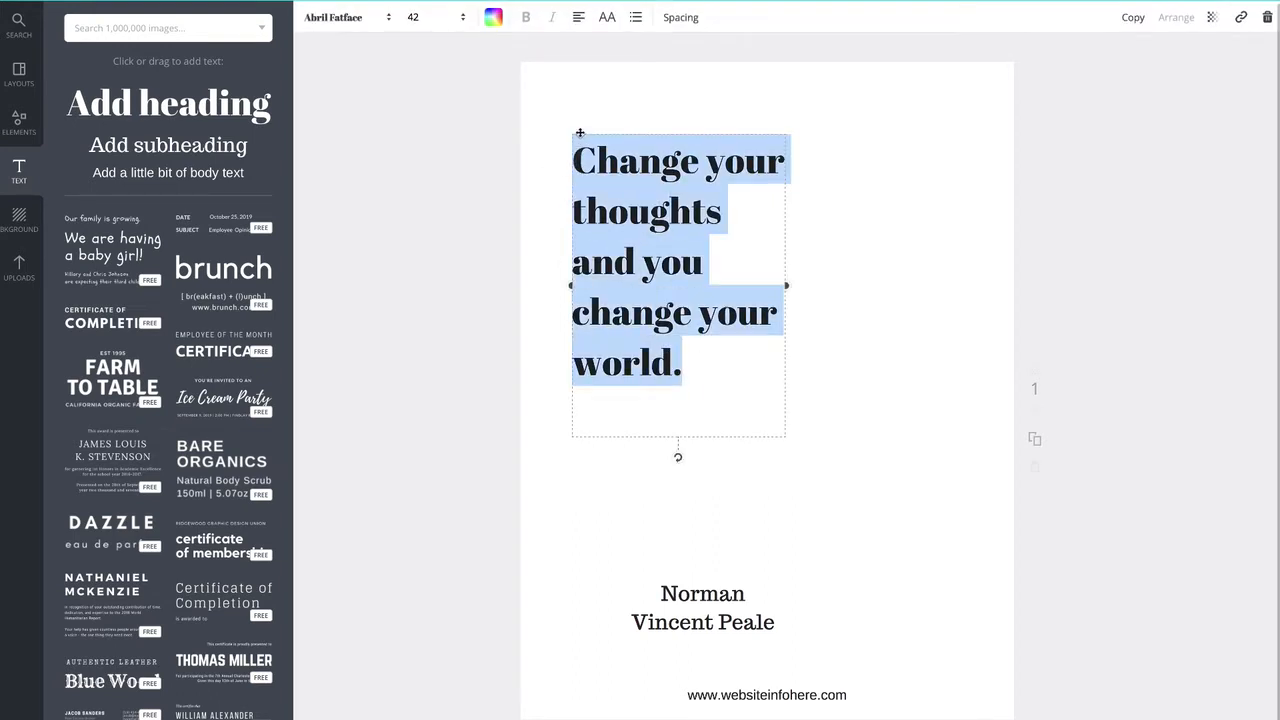
{"action": "left_click", "coordinate": [417, 17]}
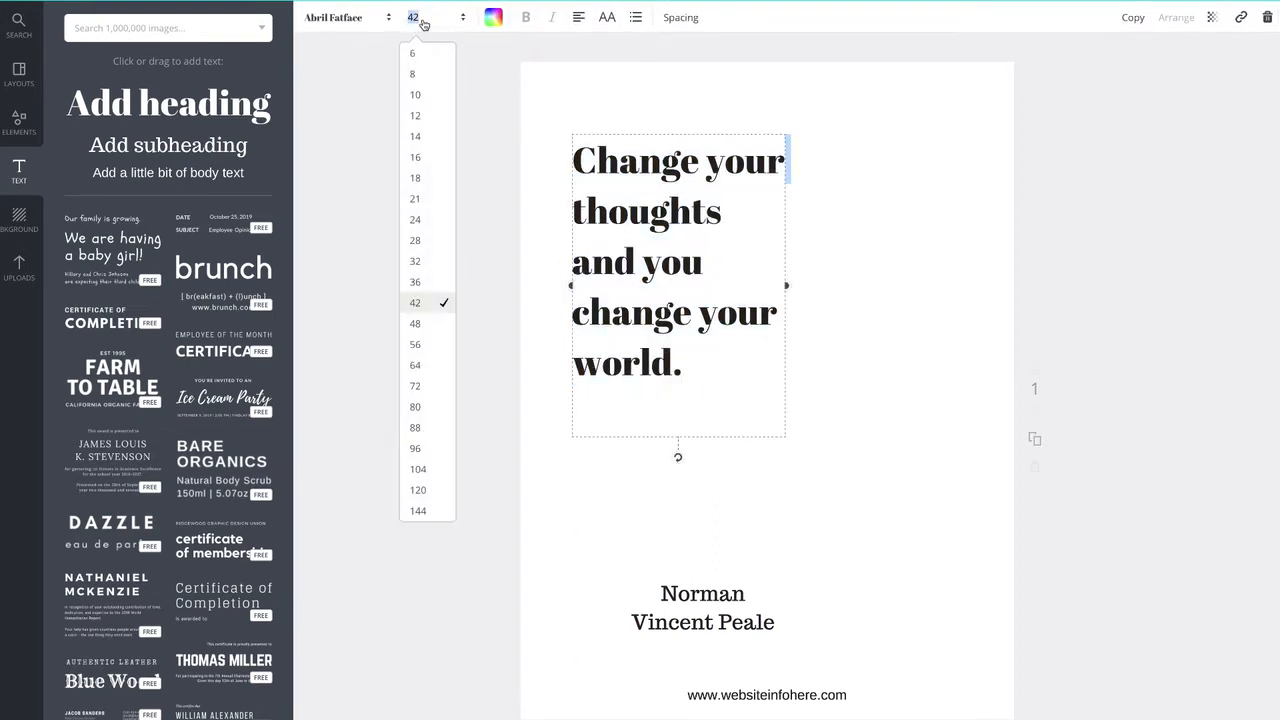
{"action": "left_click", "coordinate": [428, 456]}
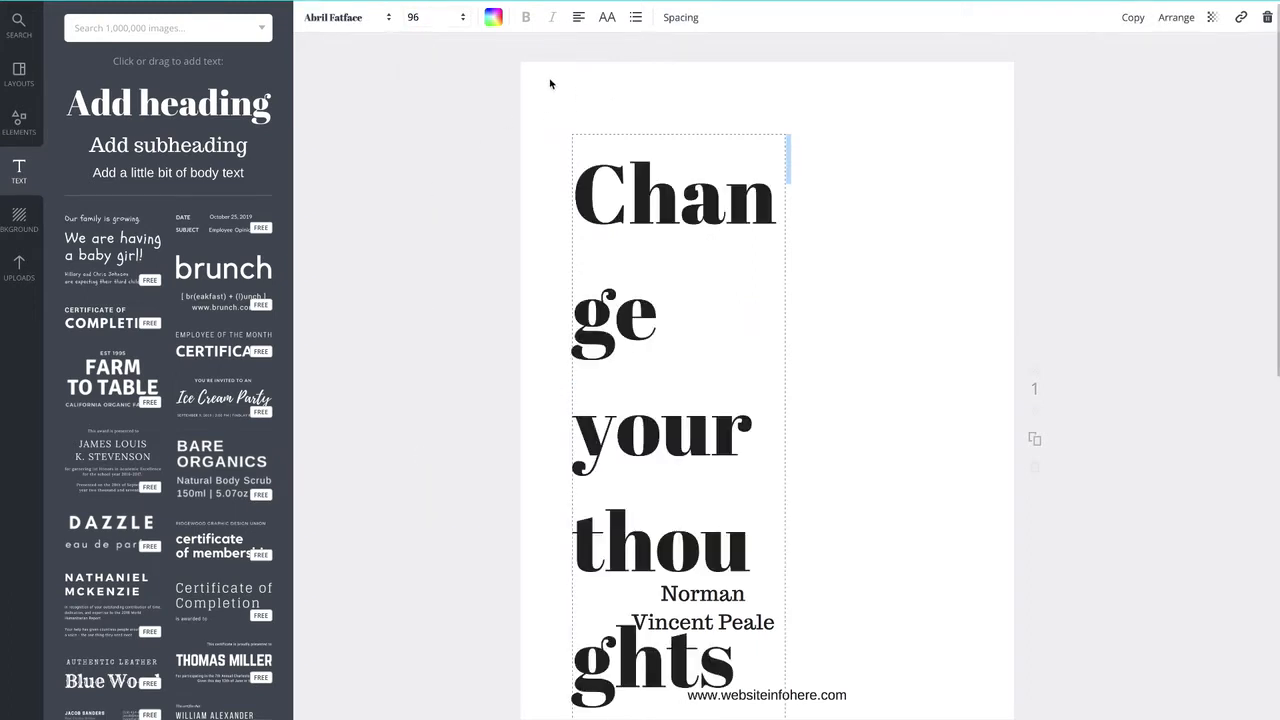
Step: Reduce the quote's line height to 0.84 and shift the block slightly up the page
{"action": "left_click", "coordinate": [678, 20]}
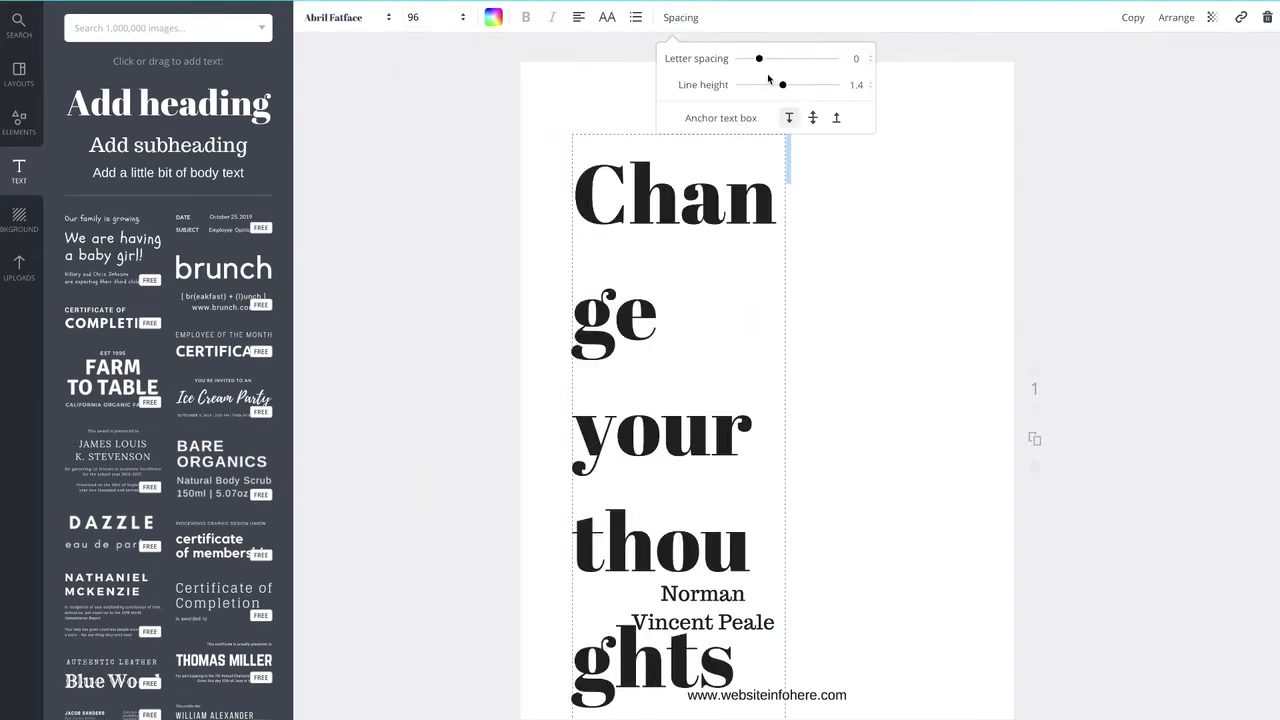
{"action": "left_click_drag", "start_coordinate": [784, 89], "coordinate": [757, 89]}
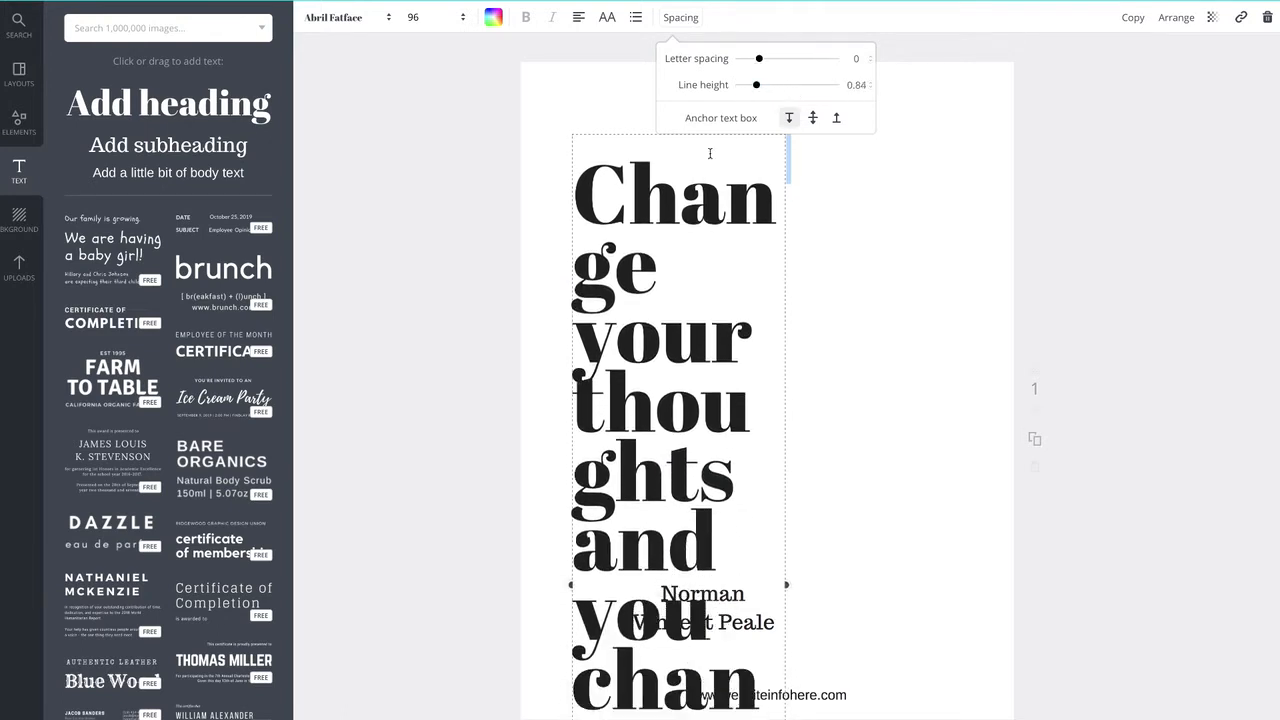
{"action": "left_click", "coordinate": [477, 106]}
{"action": "left_click_drag", "start_coordinate": [642, 165], "coordinate": [642, 135]}
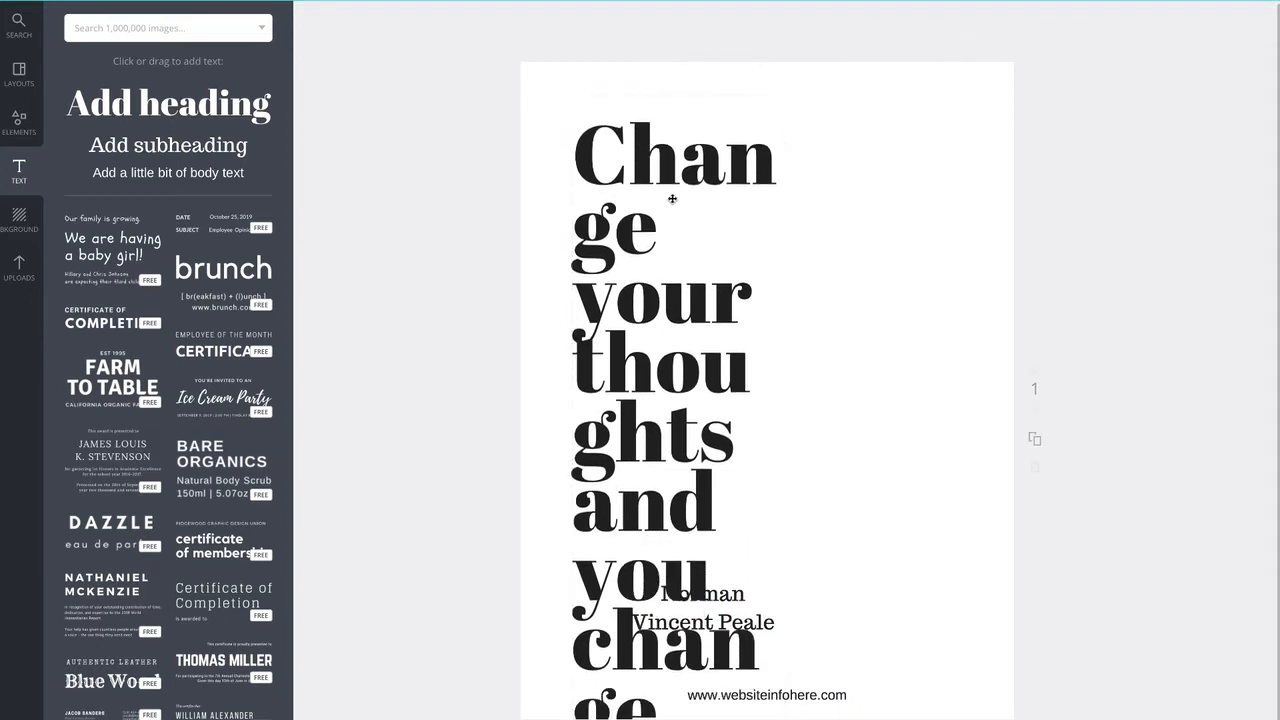
Step: Widen the quote's text box along the page's left margin and move the author and website lines to the page's lower-right corner
{"action": "left_click_drag", "start_coordinate": [787, 546], "coordinate": [878, 537]}
{"action": "left_click_drag", "start_coordinate": [752, 352], "coordinate": [569, 296]}
{"action": "left_click_drag", "start_coordinate": [755, 627], "coordinate": [953, 637]}
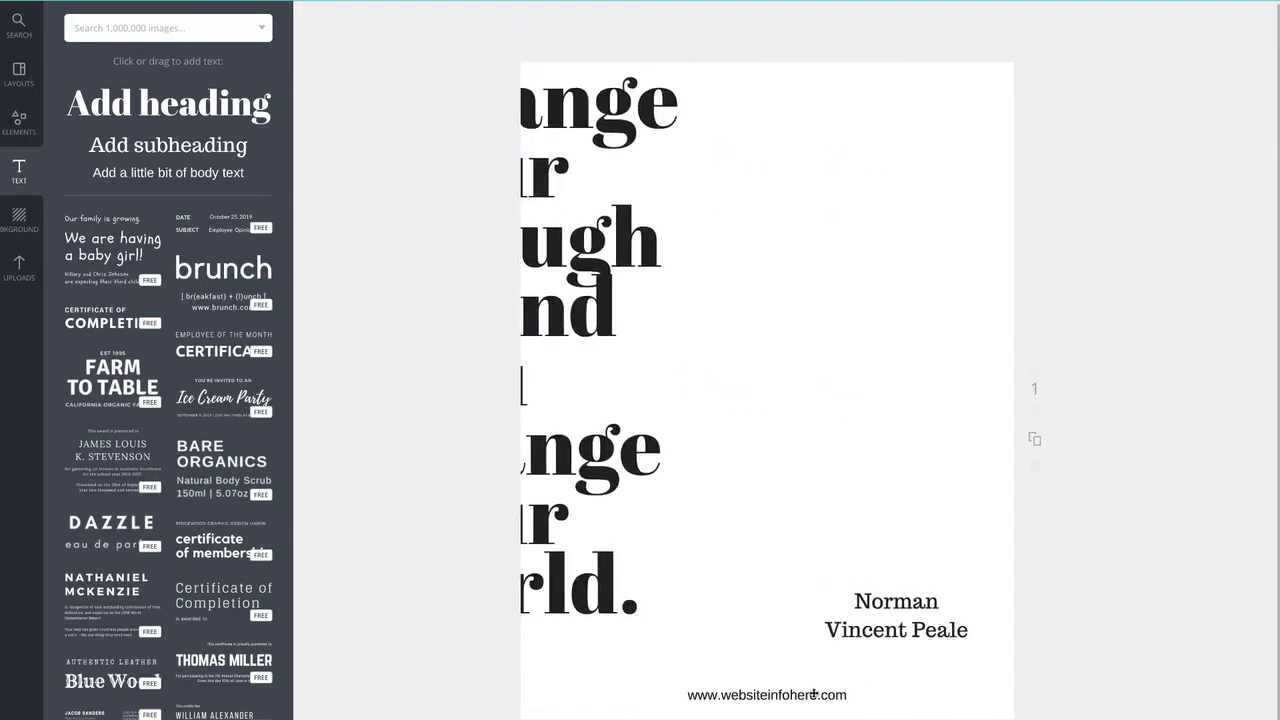
{"action": "left_click_drag", "start_coordinate": [814, 694], "coordinate": [955, 662]}
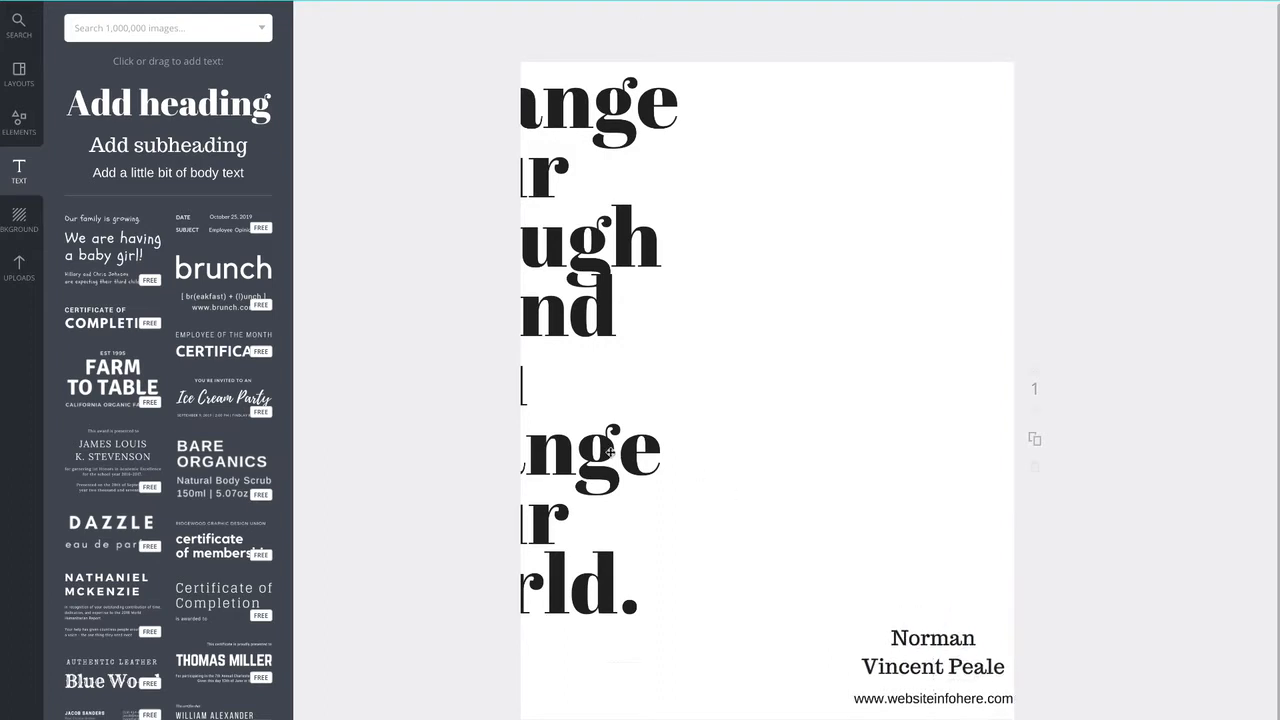
{"action": "left_click_drag", "start_coordinate": [610, 452], "coordinate": [782, 501]}
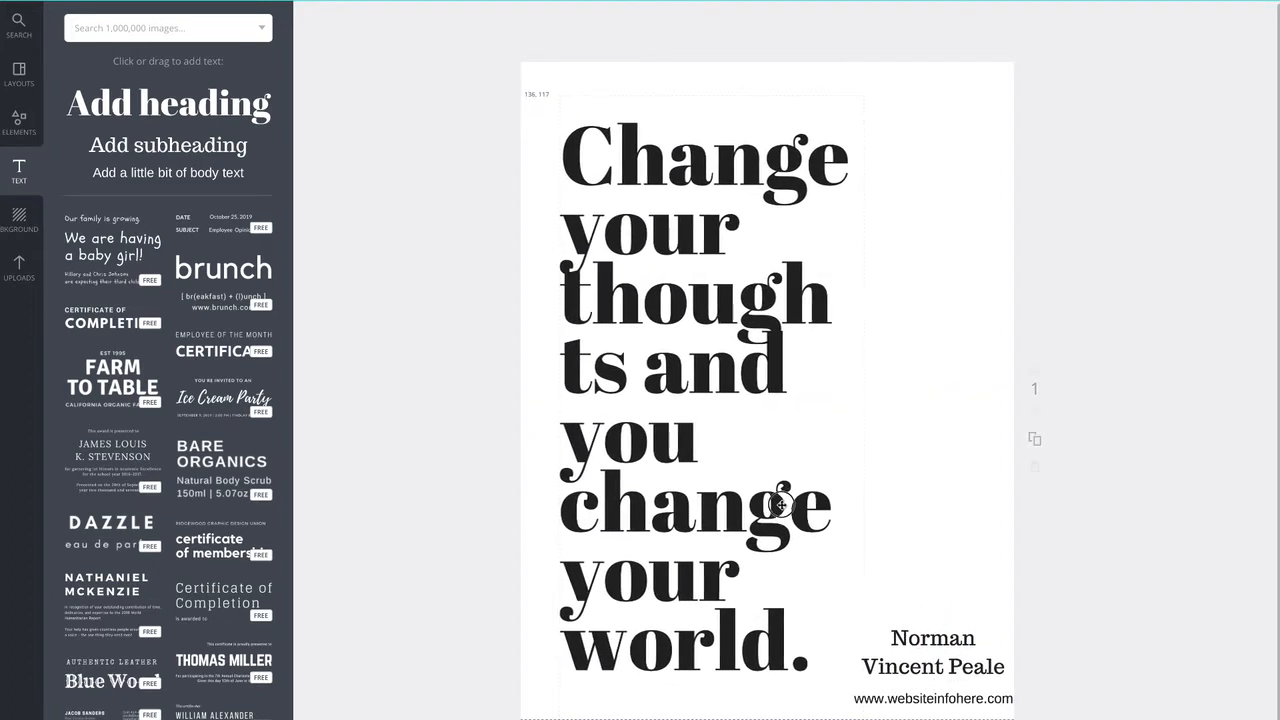
Step: Change the font of the entire quote to Trocchi
{"action": "double_click", "coordinate": [634, 202]}
{"action": "left_click_drag", "start_coordinate": [566, 160], "coordinate": [765, 160]}
{"action": "left_click_drag", "start_coordinate": [960, 665], "coordinate": [845, 666]}
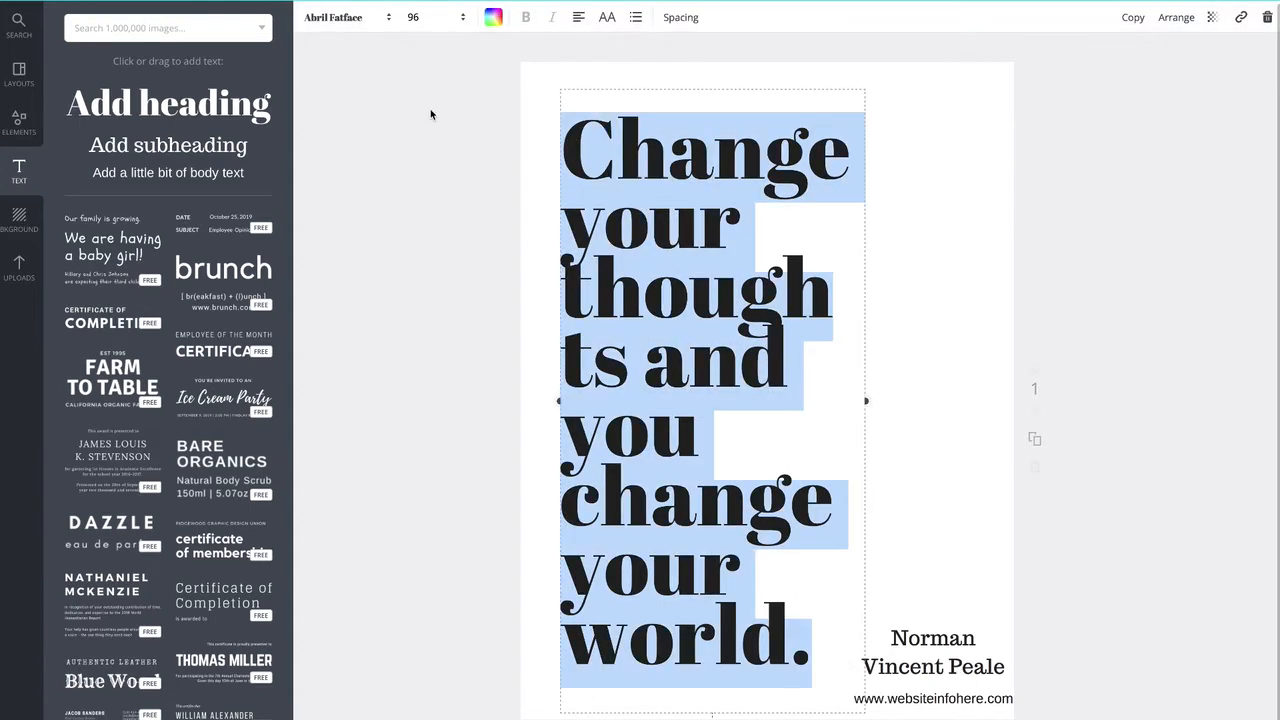
{"action": "left_click", "coordinate": [384, 18]}
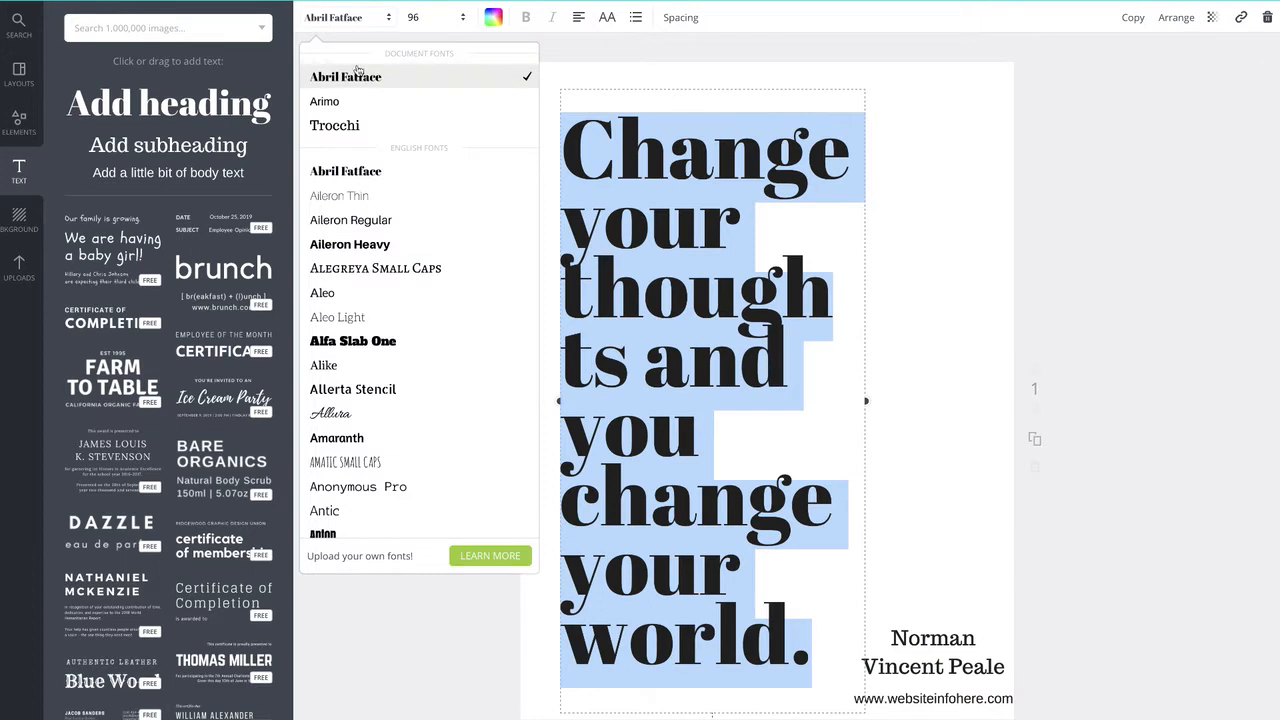
{"action": "left_click", "coordinate": [362, 126]}
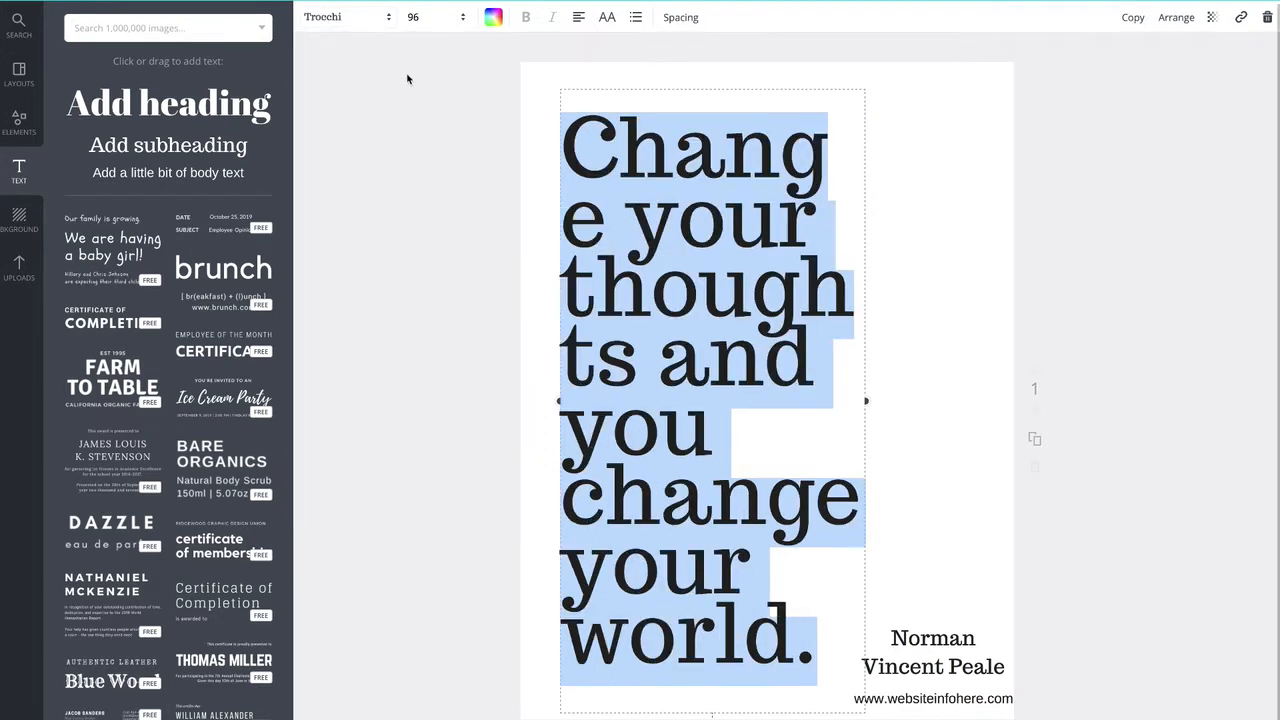
Step: Browse the available fonts and set the entire quote back to Abril Fatface
{"action": "left_click", "coordinate": [407, 79]}
{"action": "double_click", "coordinate": [617, 160]}
{"action": "key", "text": "Left"}
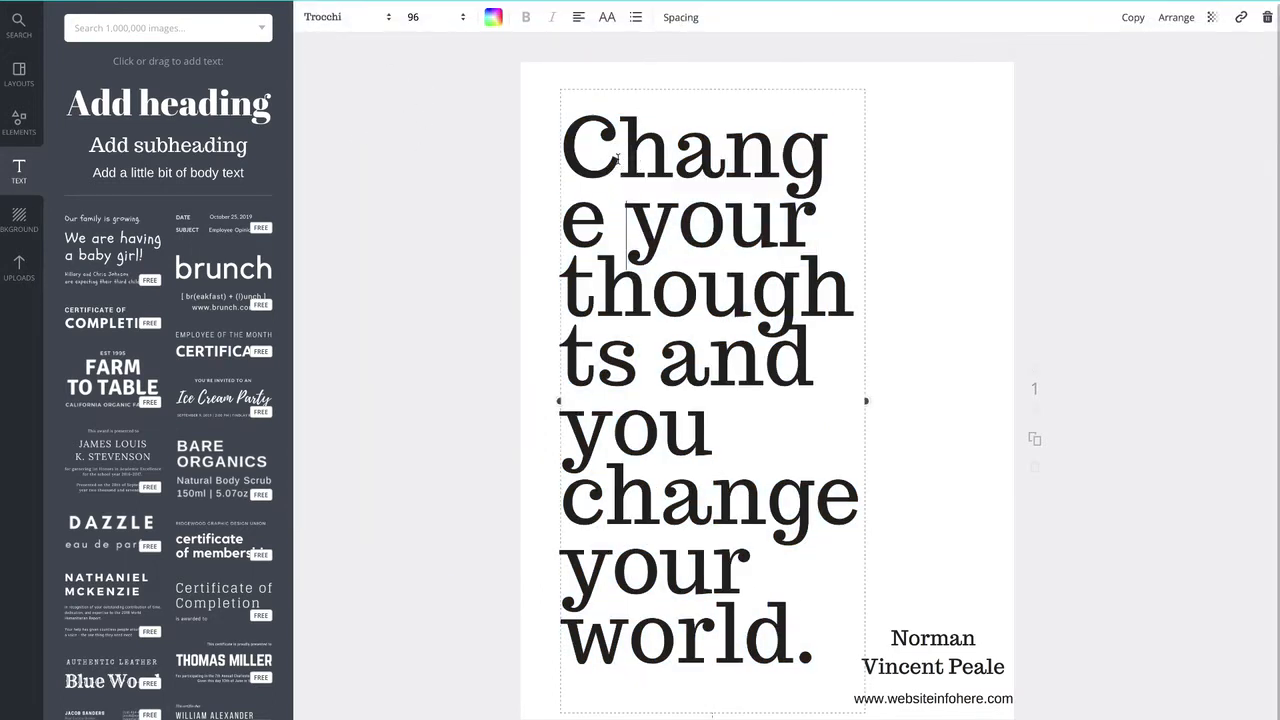
{"action": "triple_click", "coordinate": [586, 145]}
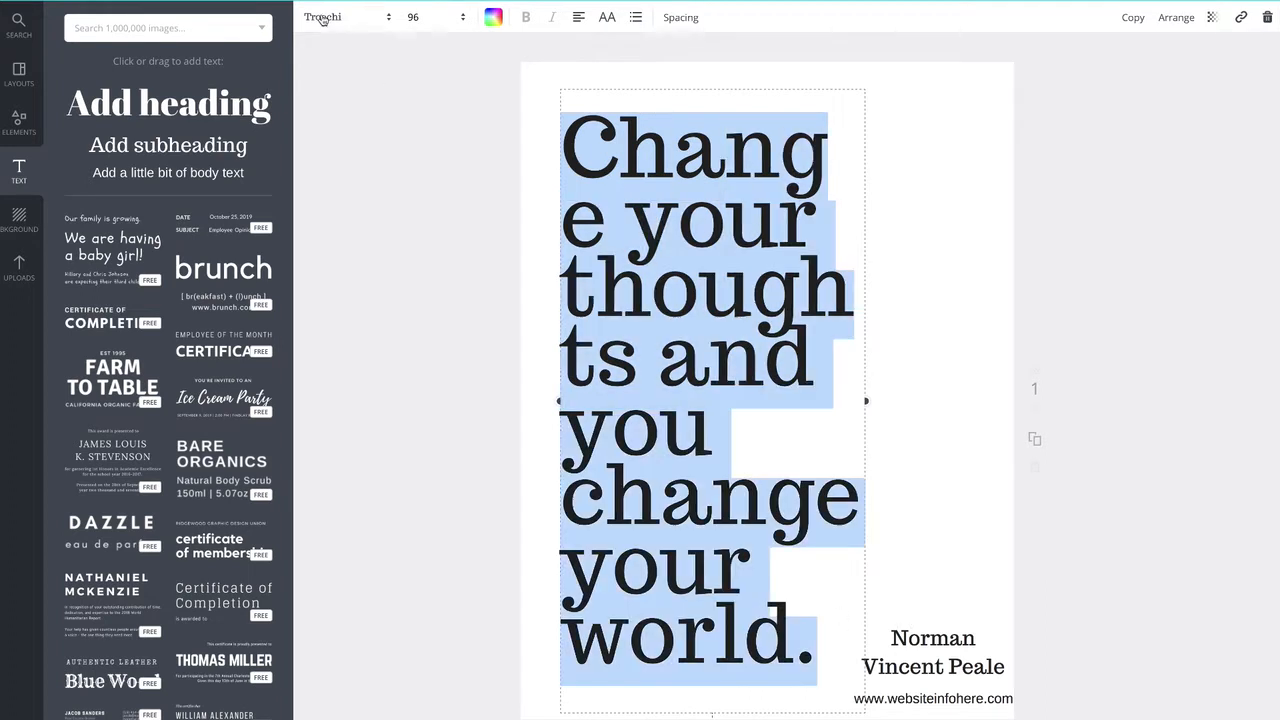
{"action": "left_click", "coordinate": [322, 19]}
{"action": "scroll", "coordinate": [389, 390], "scroll_direction": "down", "scroll_amount": 2}
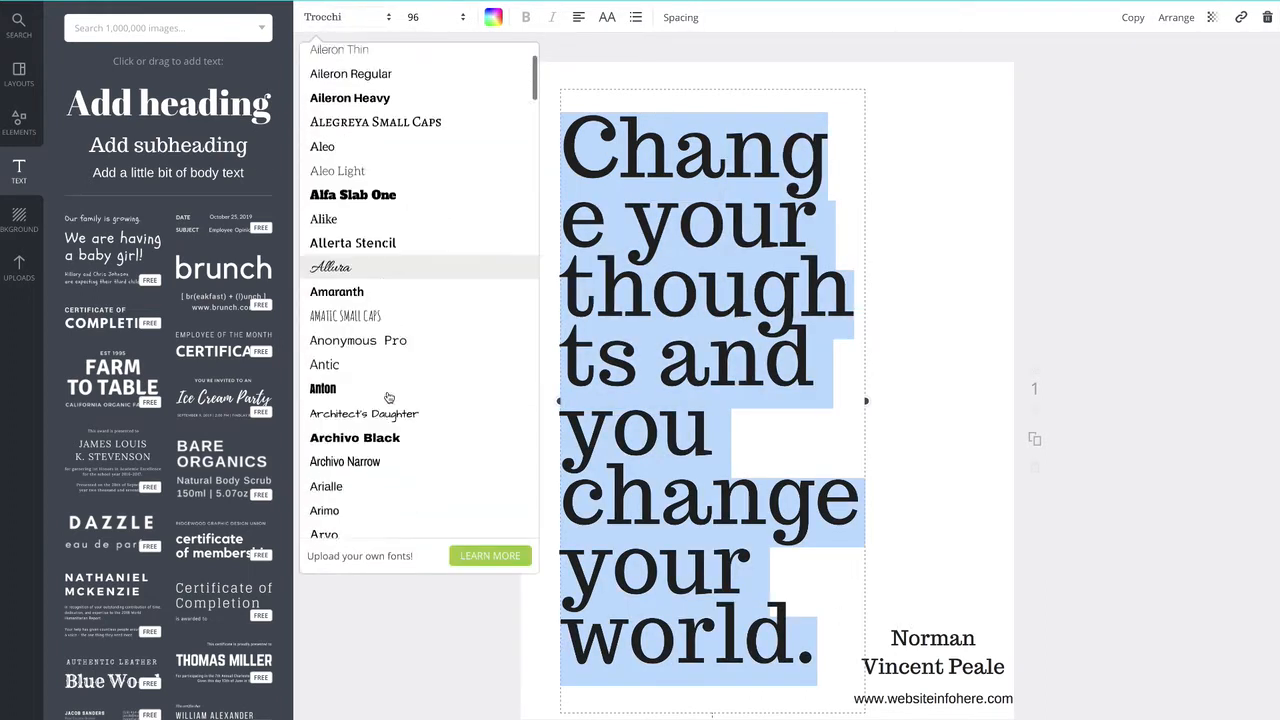
{"action": "scroll", "coordinate": [389, 394], "scroll_direction": "down", "scroll_amount": 1}
{"action": "scroll", "coordinate": [391, 300], "scroll_direction": "up", "scroll_amount": 4}
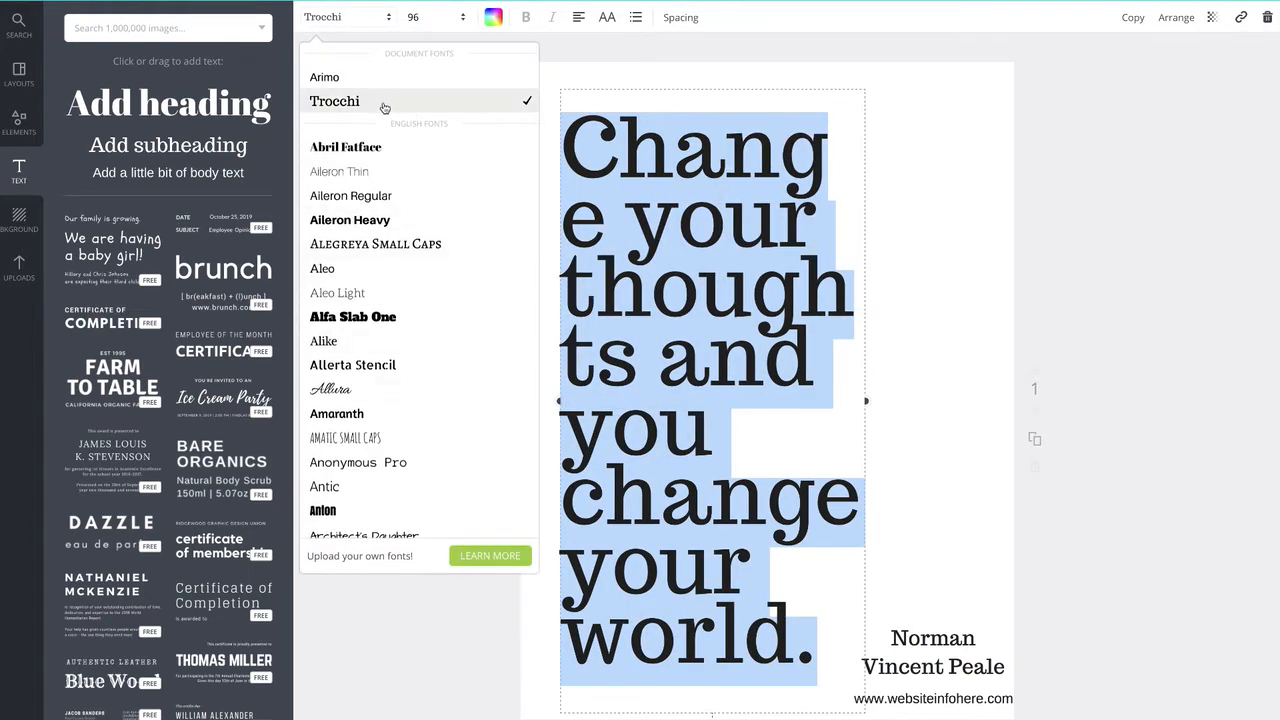
{"action": "scroll", "coordinate": [440, 443], "scroll_direction": "down", "scroll_amount": 3}
{"action": "scroll", "coordinate": [440, 440], "scroll_direction": "up", "scroll_amount": 3}
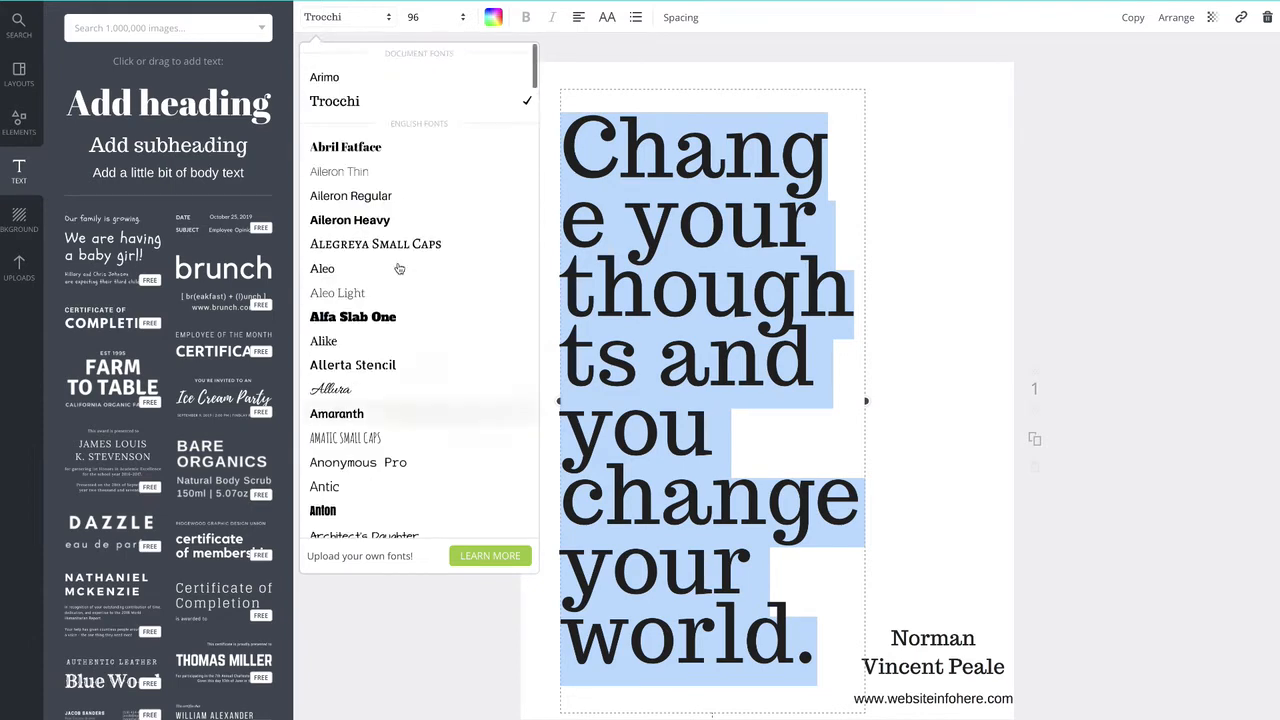
{"action": "left_click", "coordinate": [366, 148]}
Step: Change the quote's font to Bebas Neue
{"action": "left_click", "coordinate": [345, 17]}
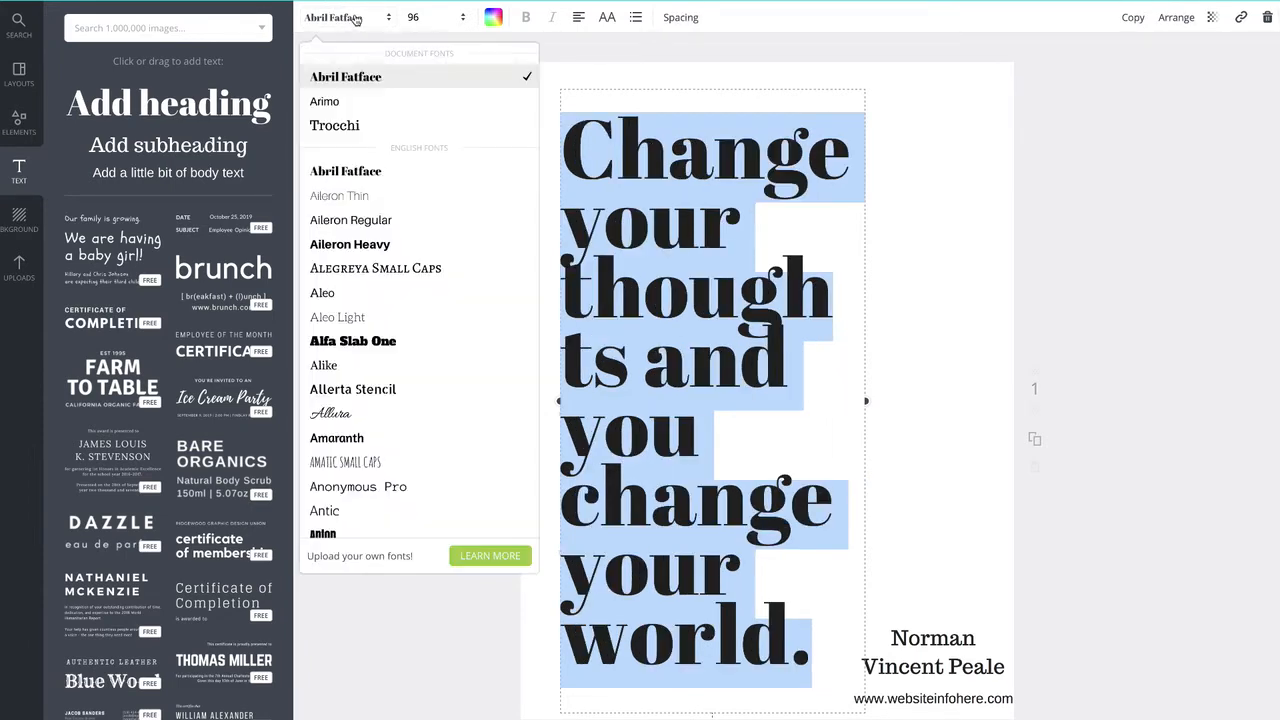
{"action": "scroll", "coordinate": [386, 400], "scroll_direction": "down", "scroll_amount": 3}
{"action": "scroll", "coordinate": [466, 397], "scroll_direction": "down", "scroll_amount": 1}
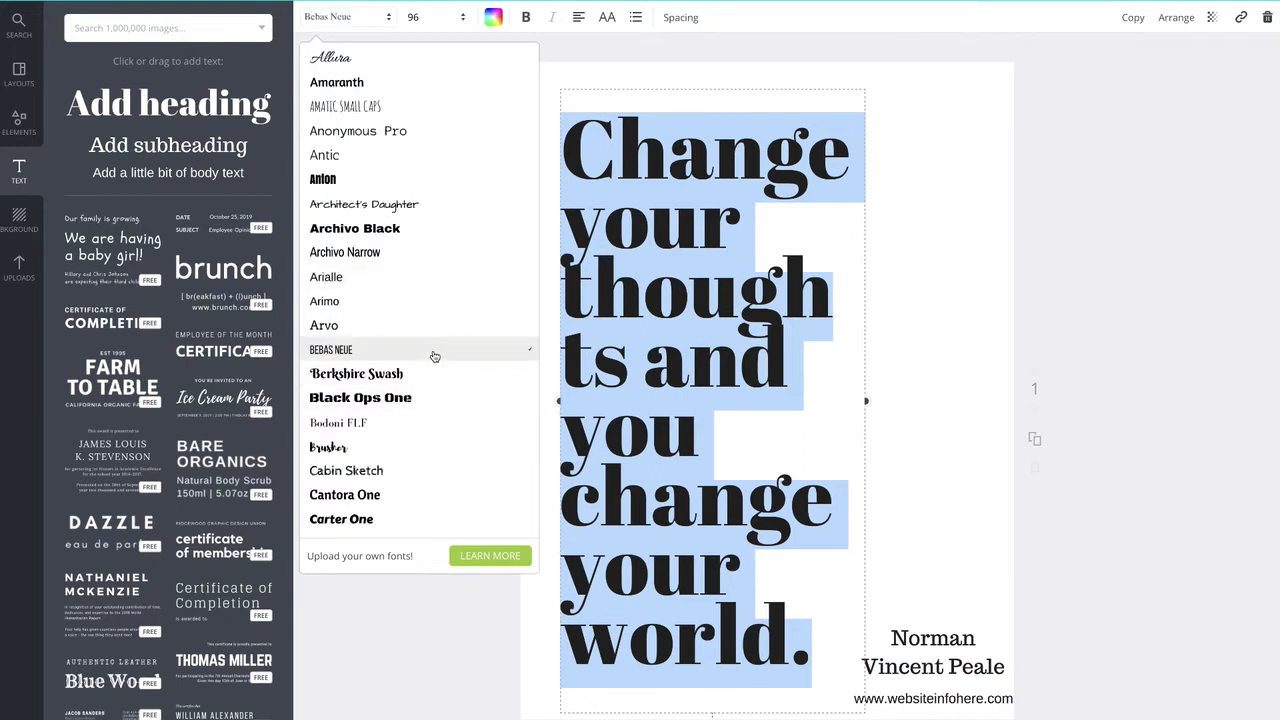
{"action": "left_click", "coordinate": [434, 356]}
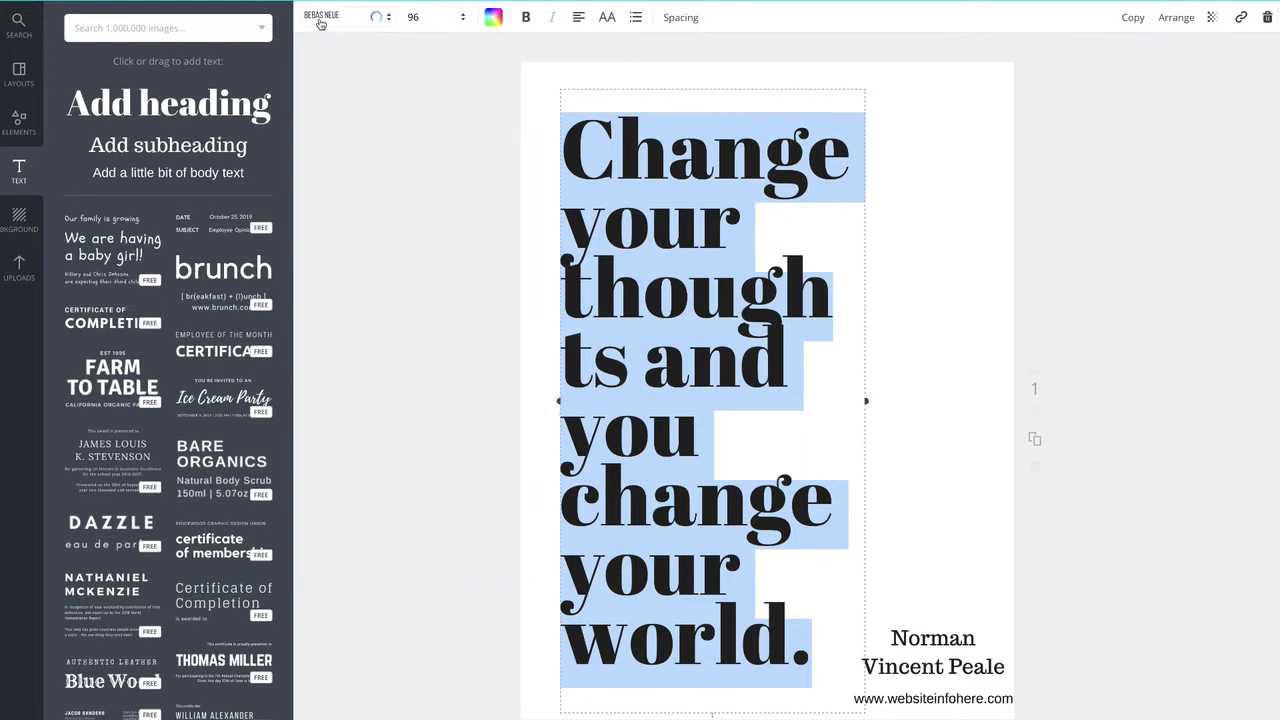
{"action": "left_click", "coordinate": [437, 186]}
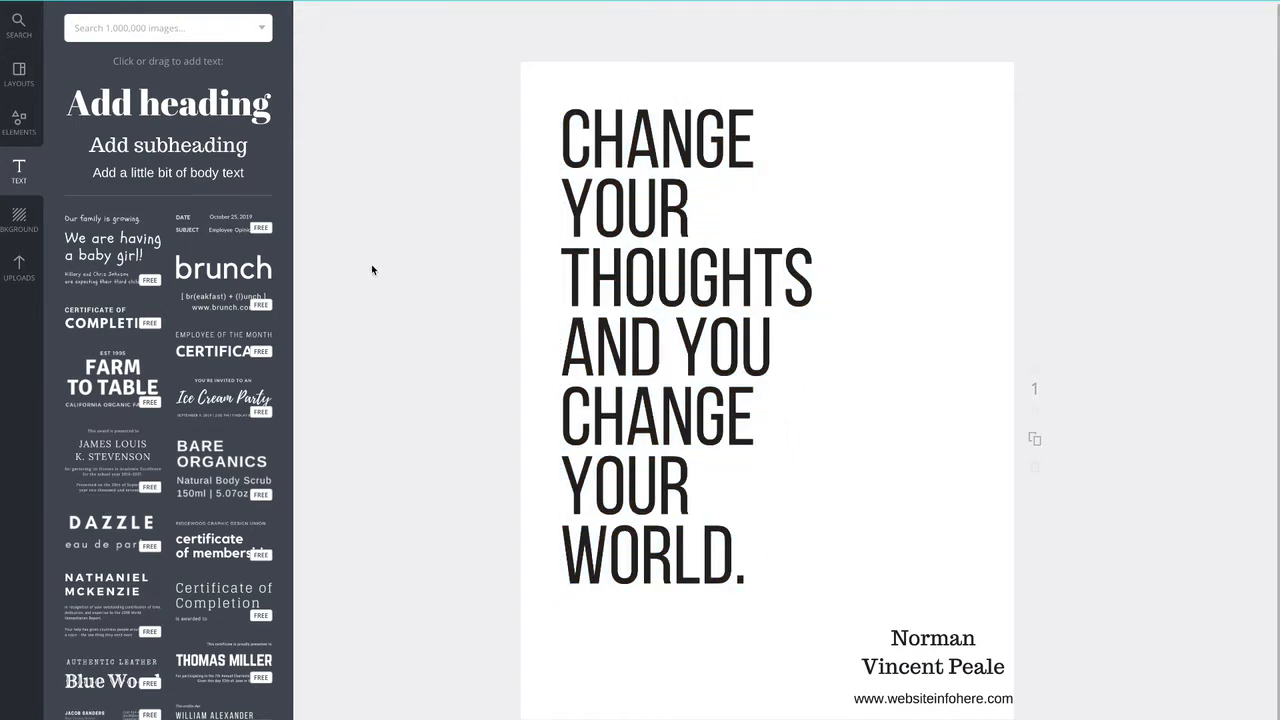
Step: Move the quote slightly down the page and make all of its text bold
{"action": "left_click_drag", "start_coordinate": [620, 231], "coordinate": [624, 261]}
{"action": "double_click", "coordinate": [601, 173]}
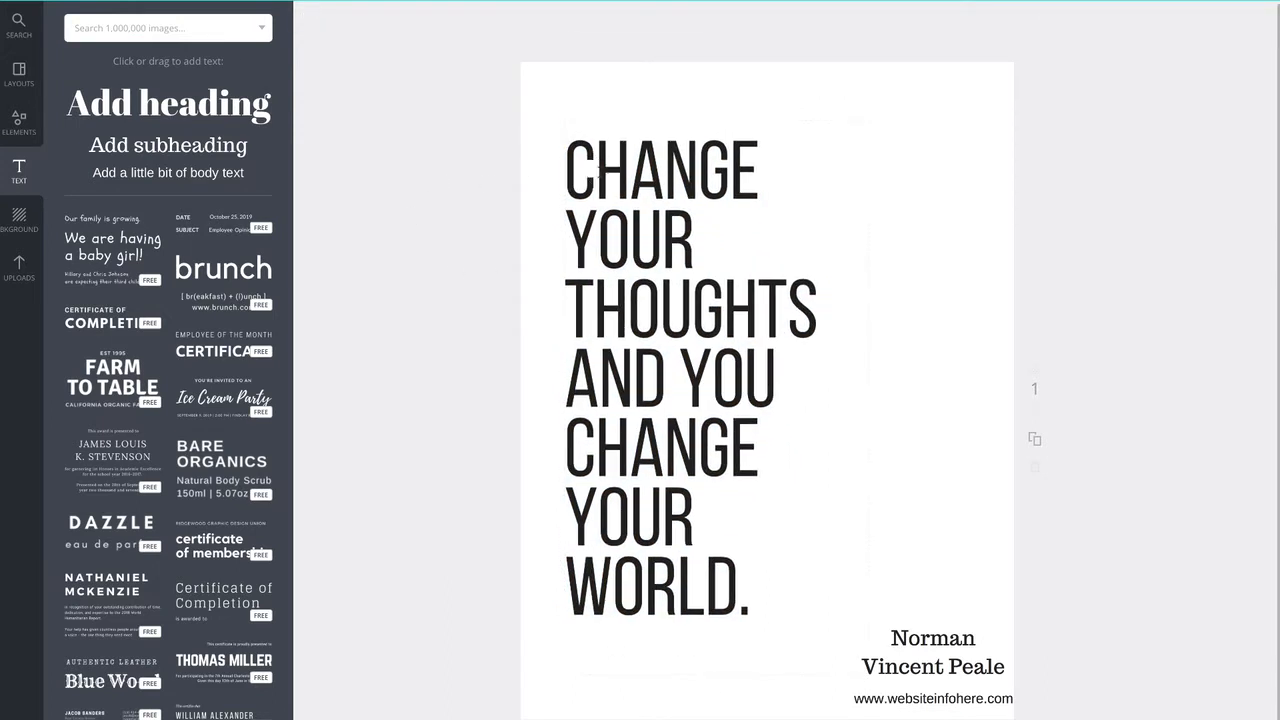
{"action": "left_click_drag", "start_coordinate": [568, 168], "coordinate": [806, 616]}
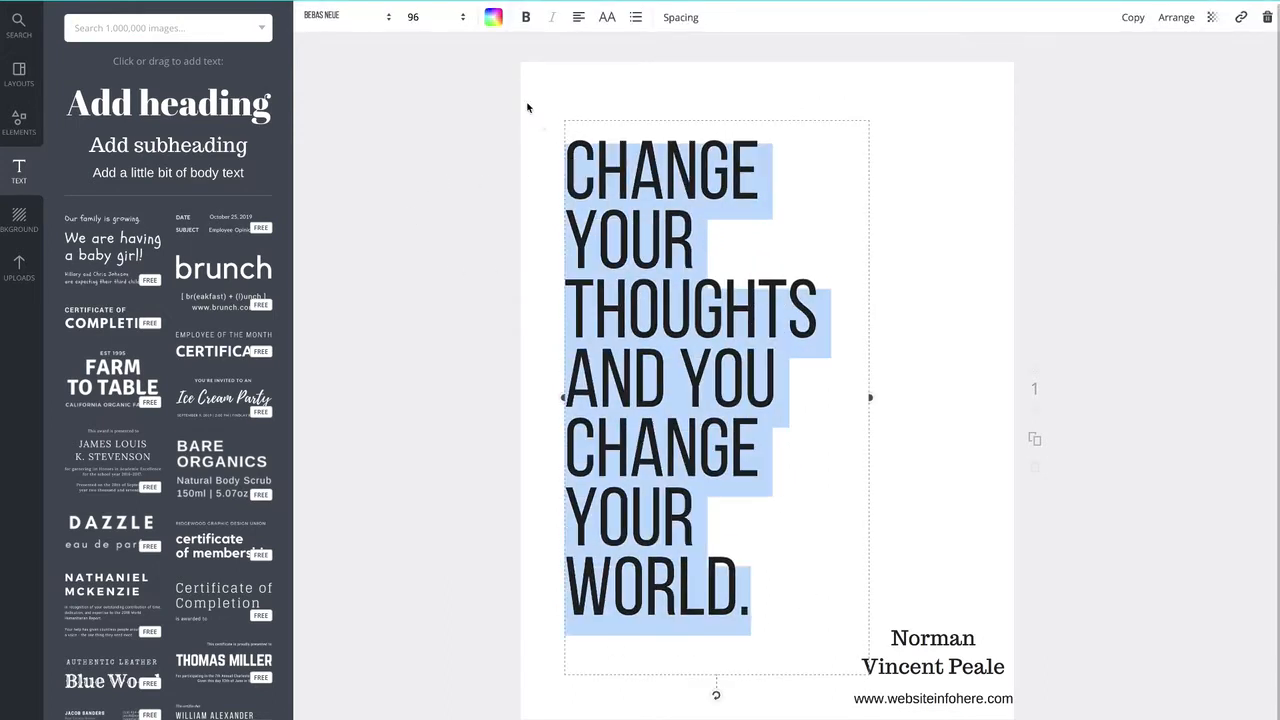
{"action": "left_click", "coordinate": [527, 18]}
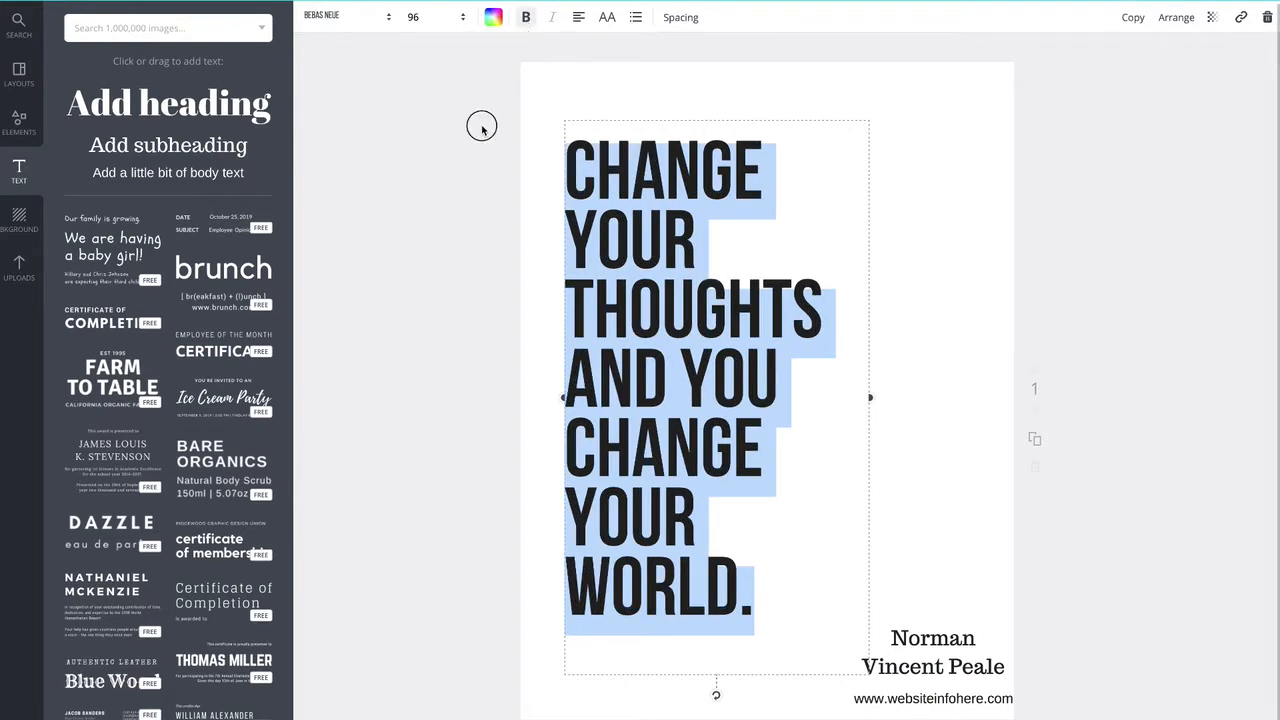
{"action": "left_click", "coordinate": [459, 158]}
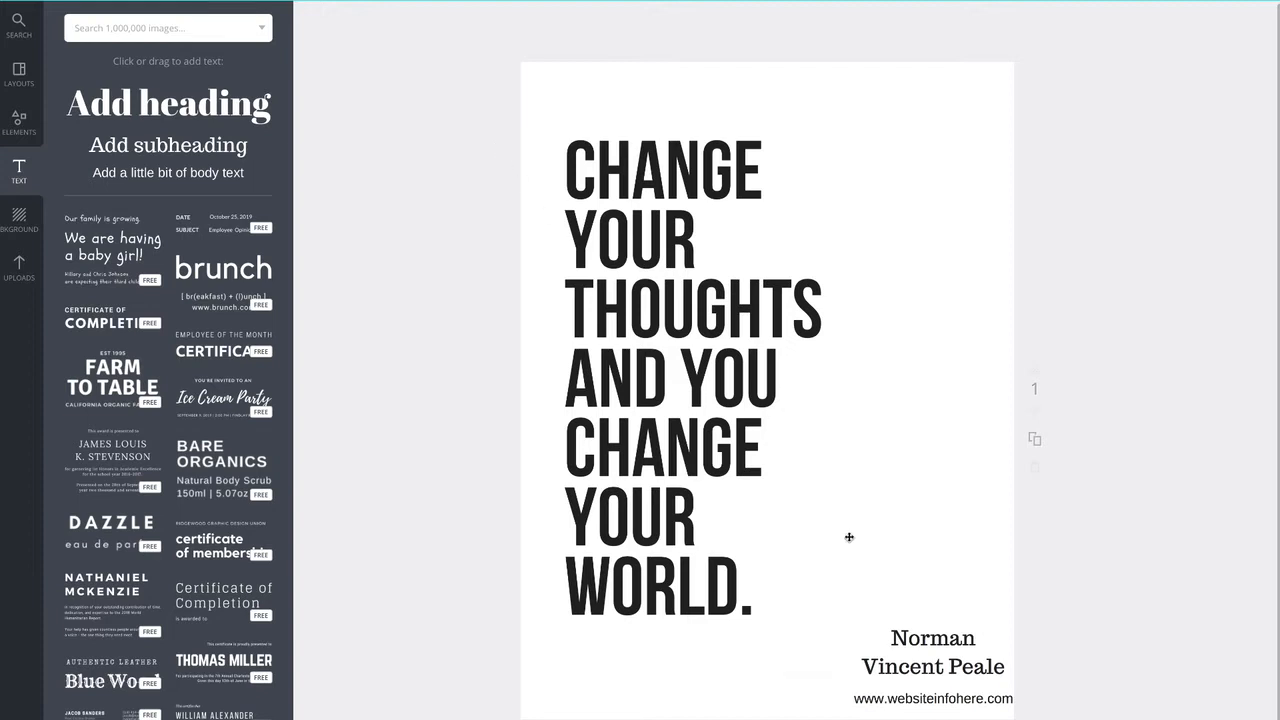
Step: Place the author line under the quote, widened to fit on one line, and the website line below it, both along the left margin
{"action": "left_click_drag", "start_coordinate": [930, 643], "coordinate": [675, 652]}
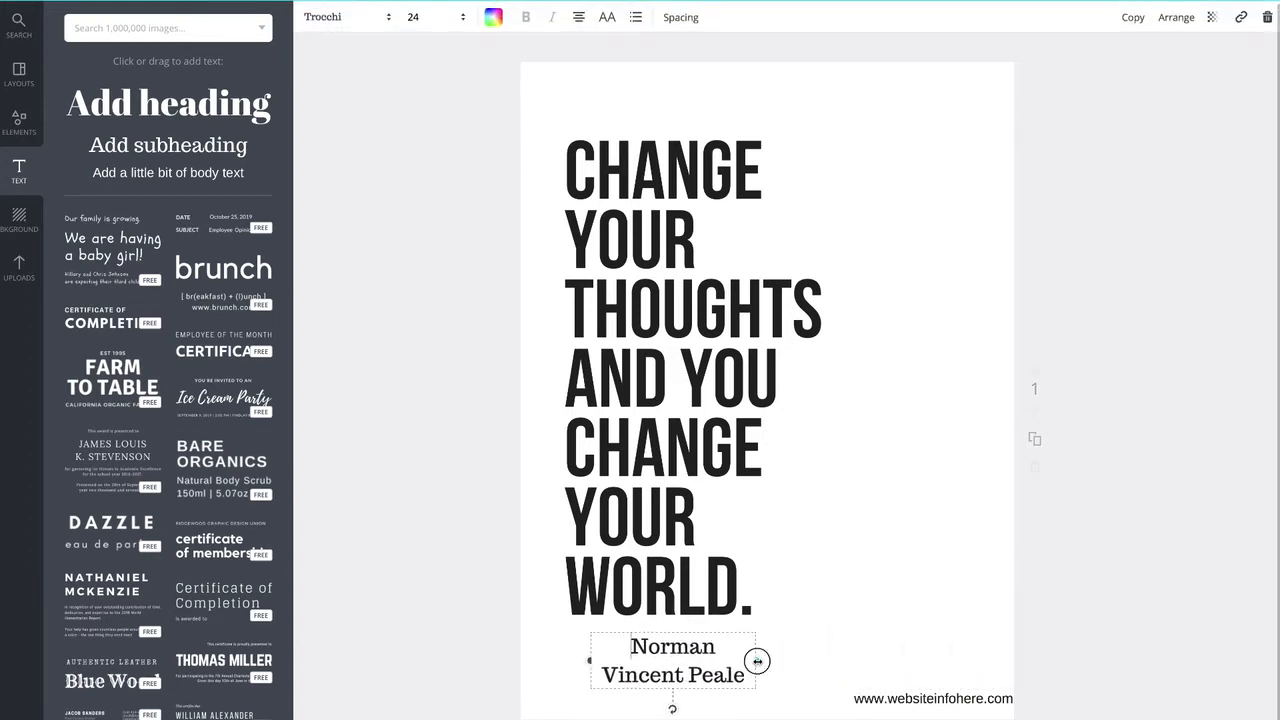
{"action": "mouse_move", "coordinate": [757, 661]}
{"action": "left_mouse_down"}
{"action": "mouse_move", "coordinate": [857, 660]}
{"action": "mouse_move", "coordinate": [772, 662]}
{"action": "left_mouse_up"}
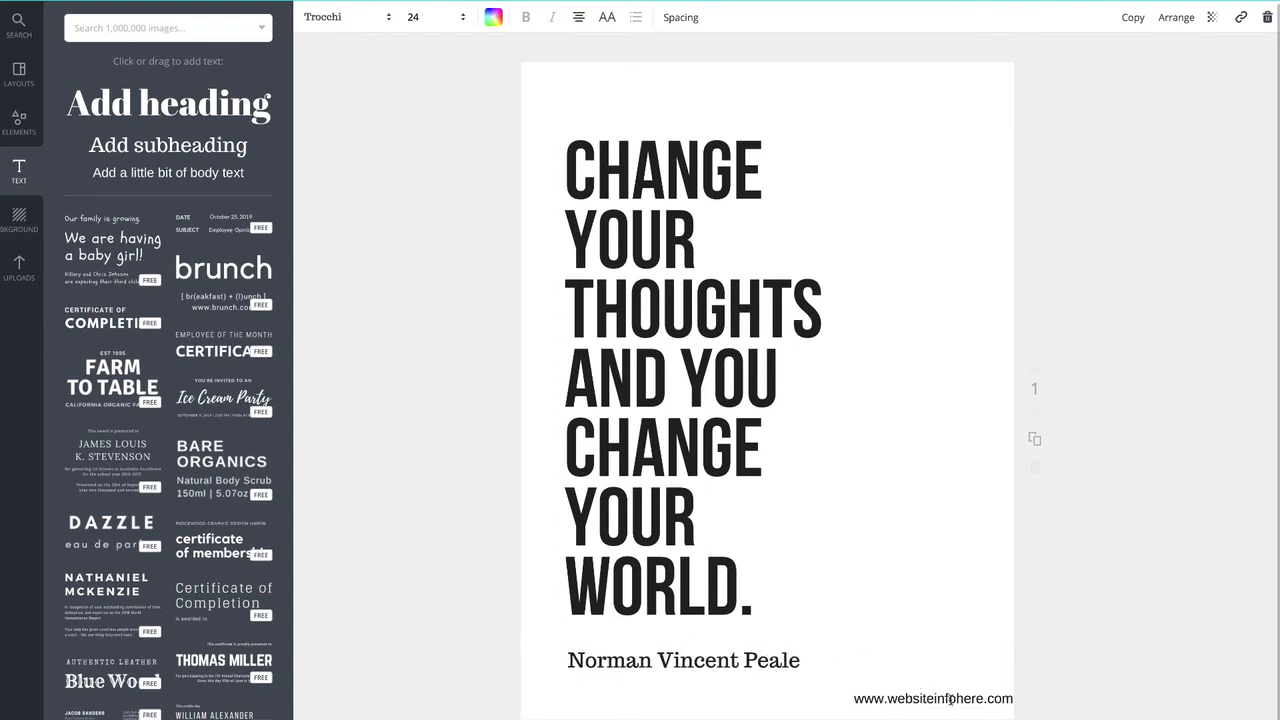
{"action": "left_click_drag", "start_coordinate": [947, 698], "coordinate": [667, 693]}
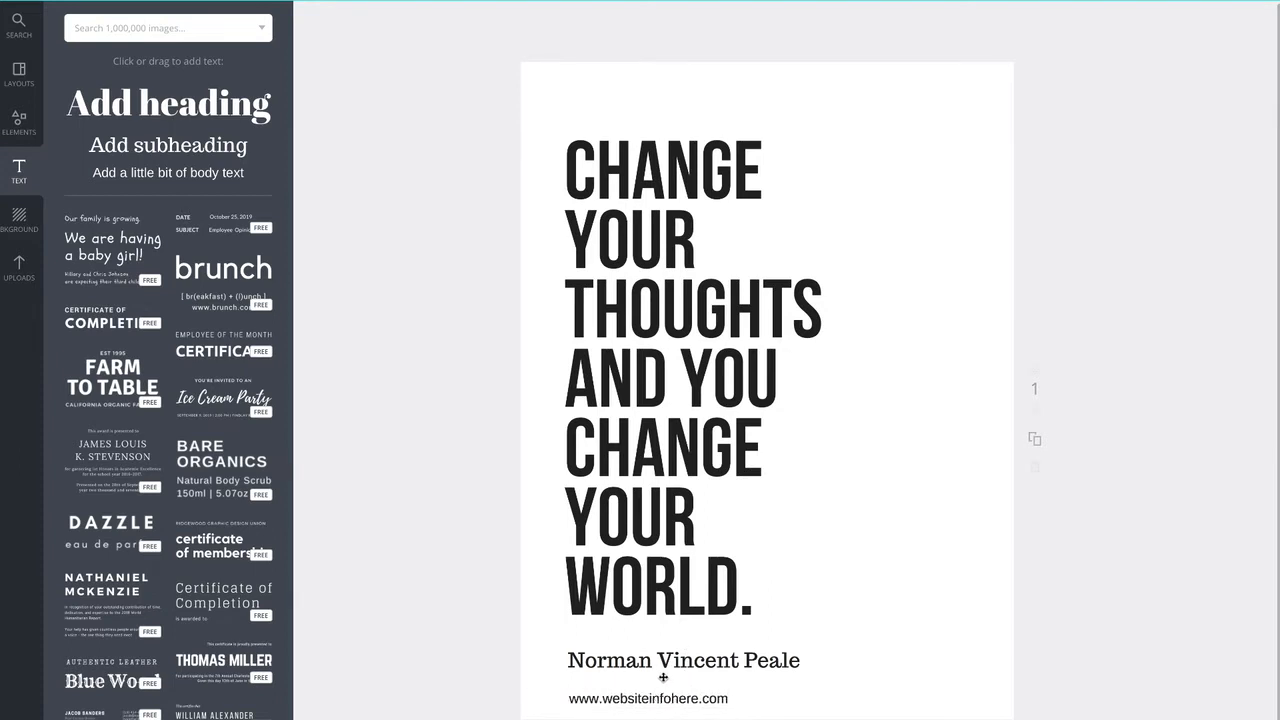
Step: Set the website line in Bebas Neue with a letter spacing of 240
{"action": "left_click", "coordinate": [660, 698]}
{"action": "left_click", "coordinate": [370, 17]}
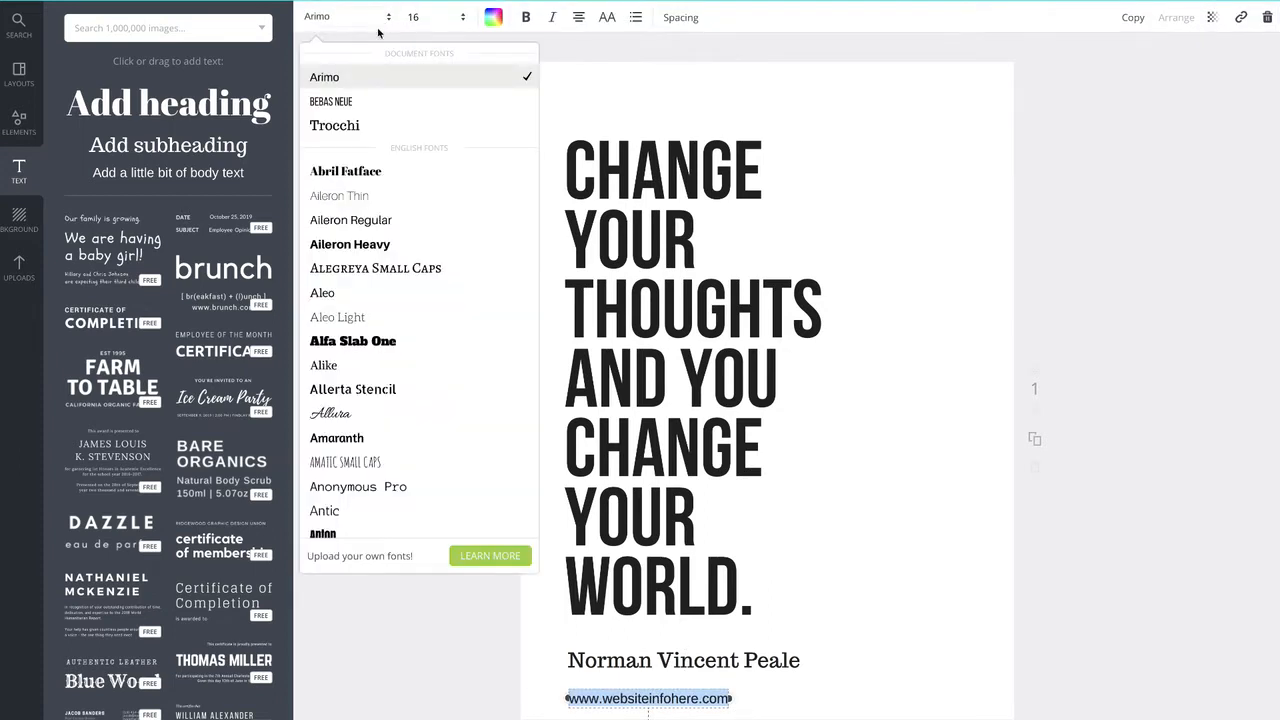
{"action": "left_click", "coordinate": [362, 104]}
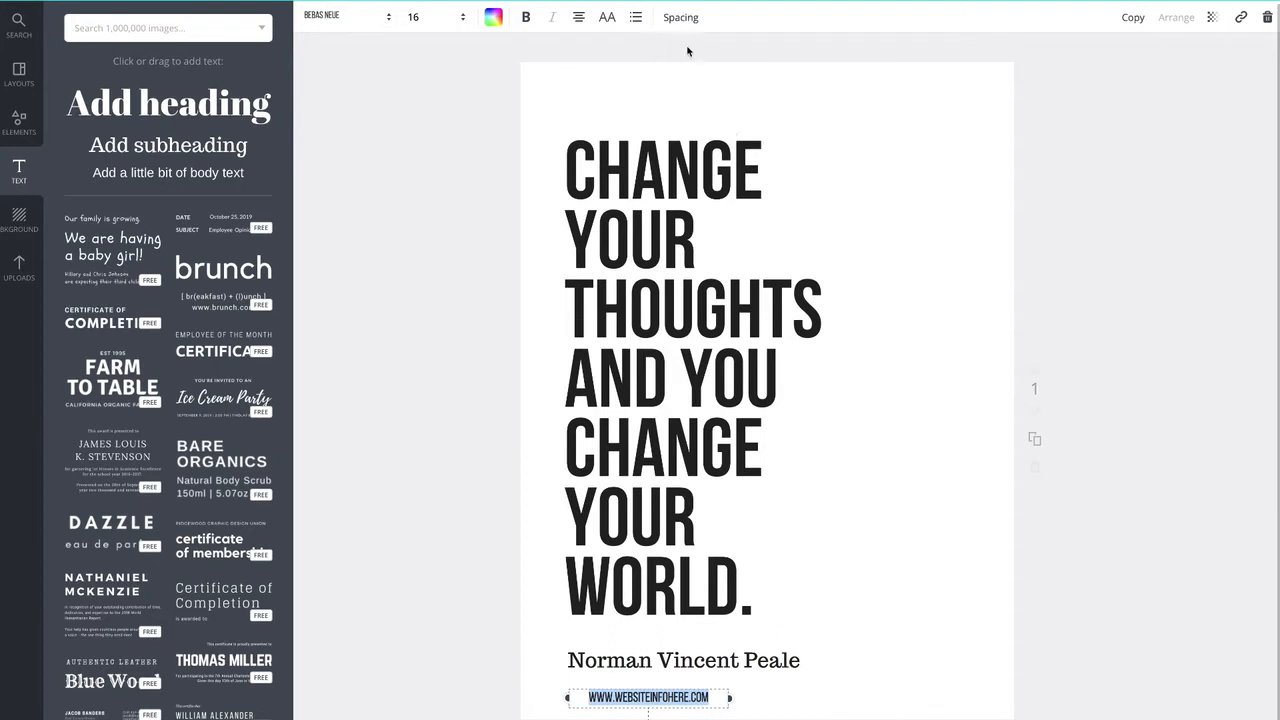
{"action": "left_click", "coordinate": [684, 22]}
{"action": "left_click_drag", "start_coordinate": [760, 62], "coordinate": [781, 64]}
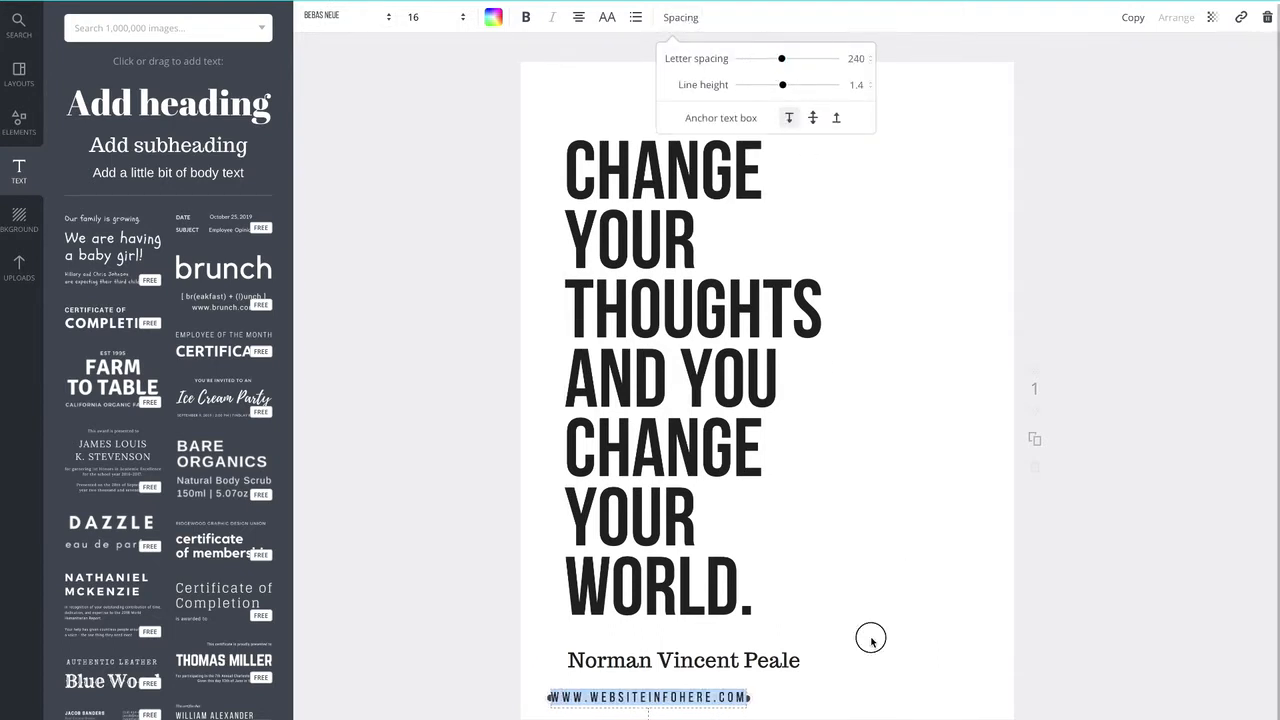
Step: Align the website line with the quote's left edge and set the author line in italic Bodoni FLF
{"action": "left_click", "coordinate": [829, 686]}
{"action": "left_click_drag", "start_coordinate": [705, 702], "coordinate": [722, 703]}
{"action": "double_click", "coordinate": [706, 662]}
{"action": "left_click", "coordinate": [706, 662]}
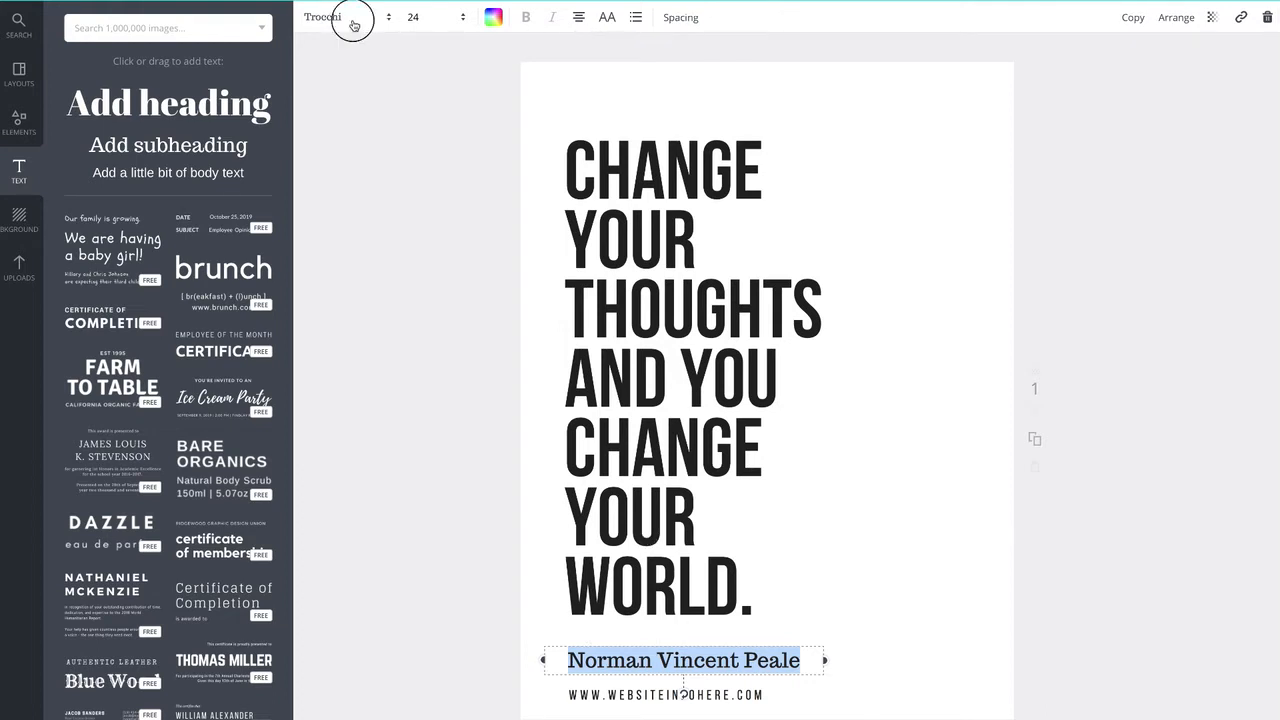
{"action": "left_click", "coordinate": [352, 22]}
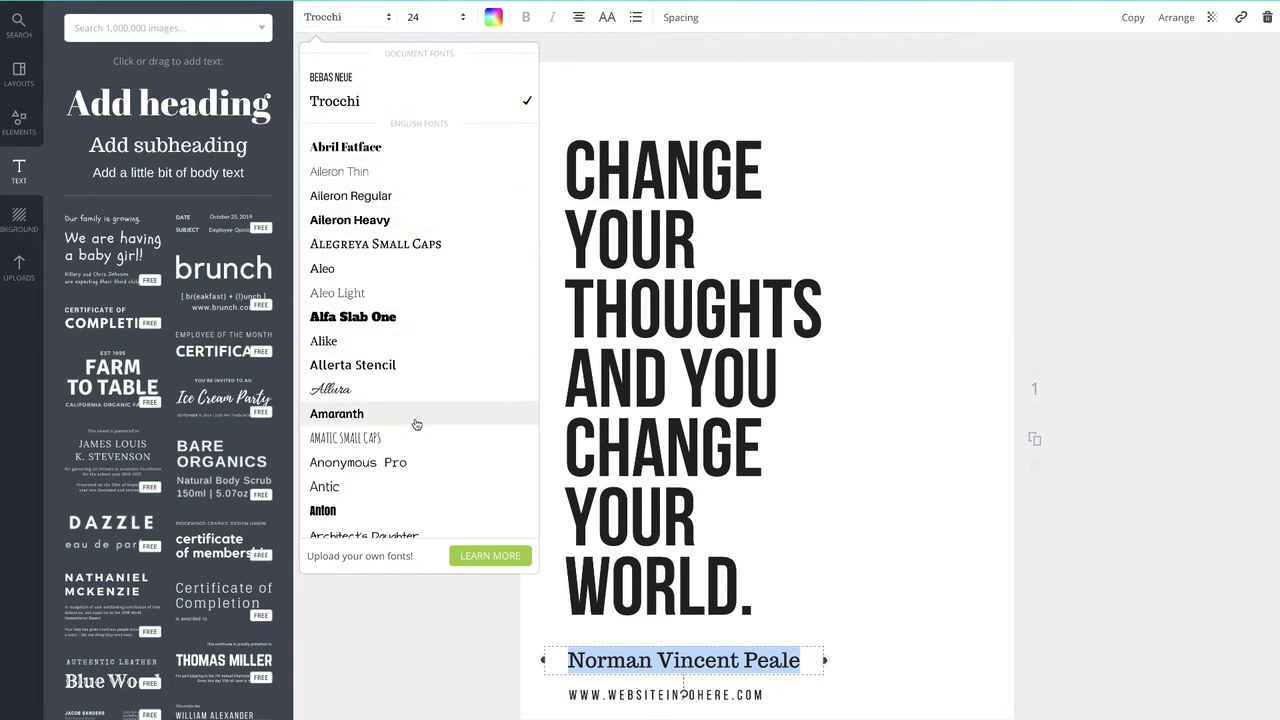
{"action": "scroll", "coordinate": [418, 430], "scroll_direction": "down", "scroll_amount": 3}
{"action": "scroll", "coordinate": [421, 439], "scroll_direction": "down", "scroll_amount": 2}
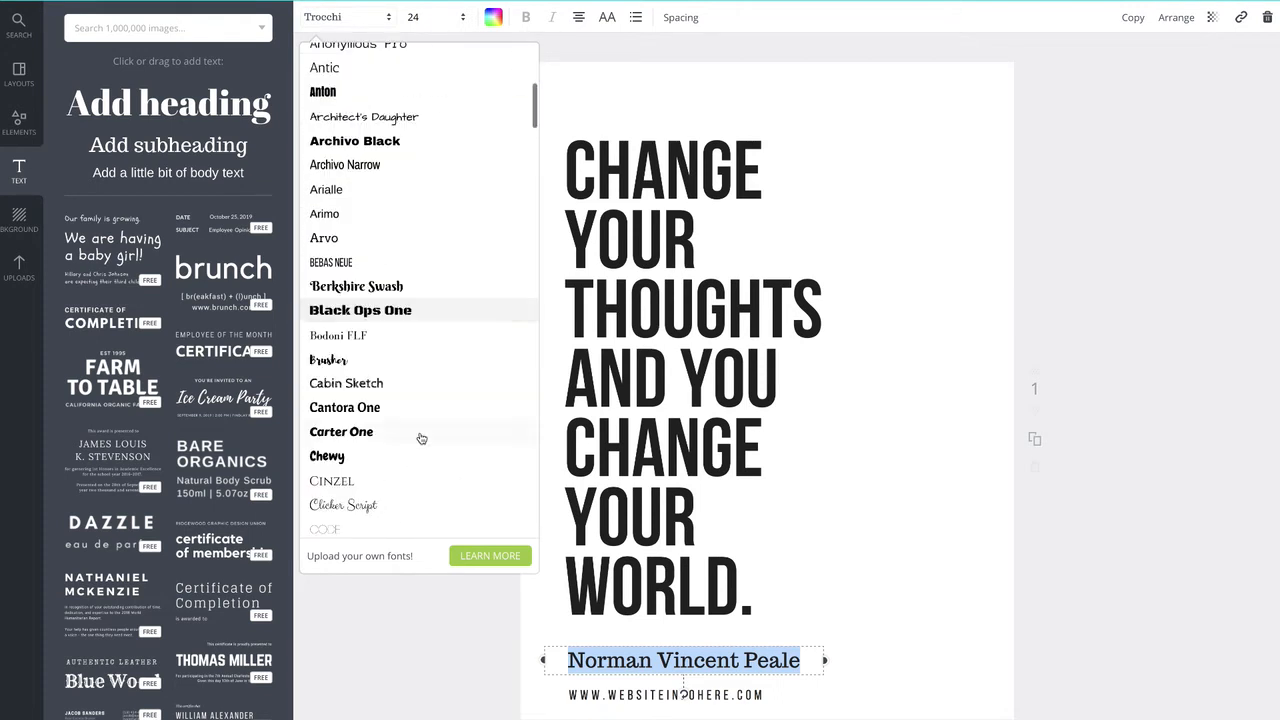
{"action": "left_click", "coordinate": [394, 345]}
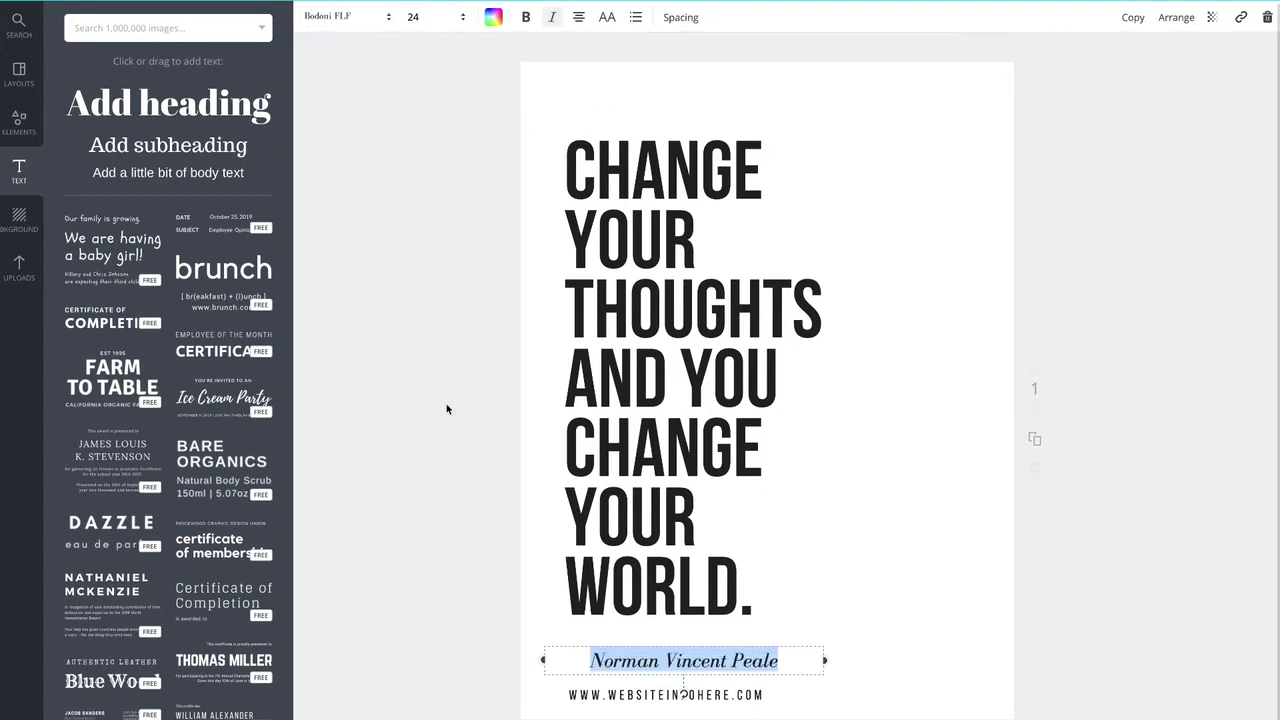
{"action": "left_click", "coordinate": [454, 450]}
Step: Raise the quote toward the top of the page and place the author line directly beneath it along the left margin
{"action": "left_click_drag", "start_coordinate": [749, 661], "coordinate": [715, 694]}
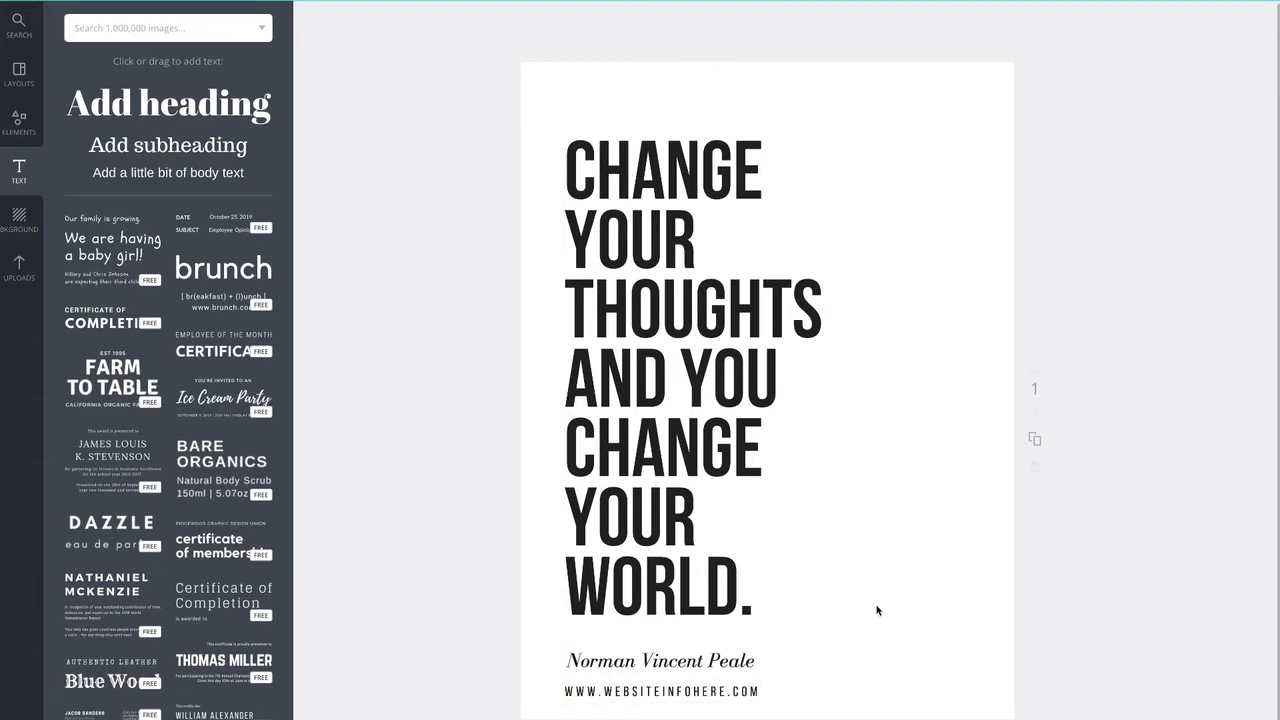
{"action": "left_click_drag", "start_coordinate": [651, 165], "coordinate": [651, 136]}
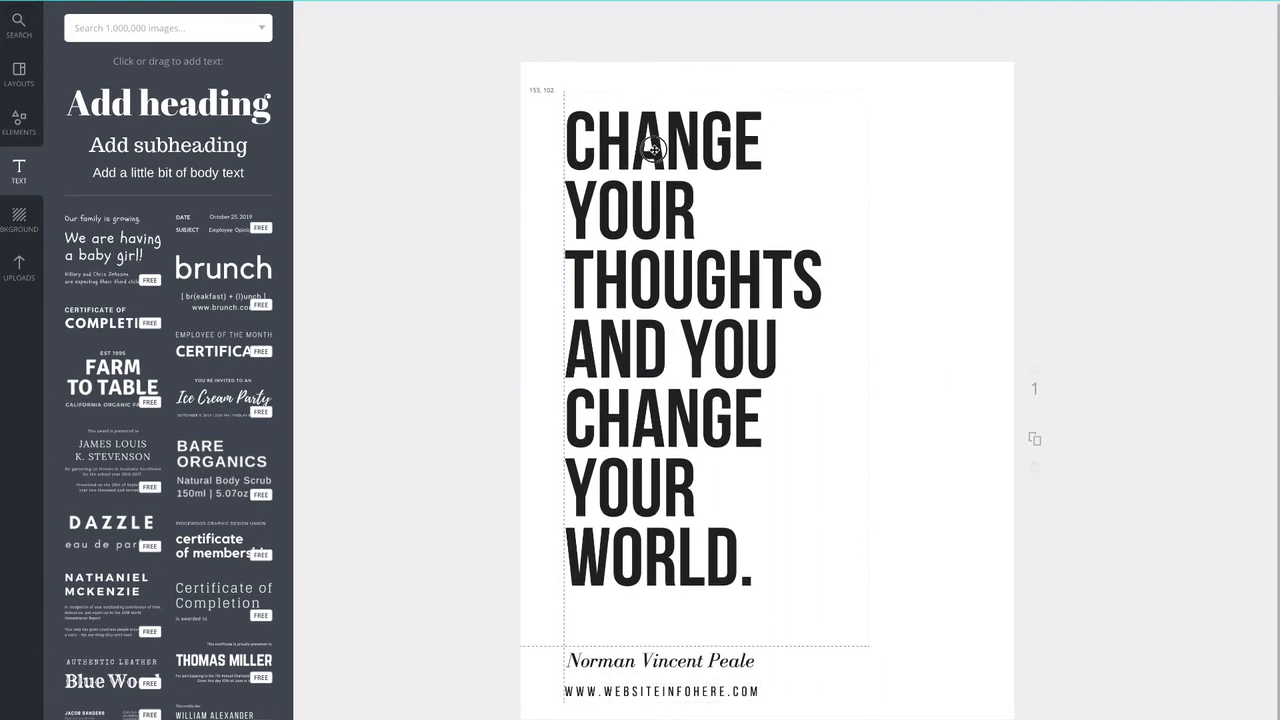
{"action": "left_click_drag", "start_coordinate": [695, 667], "coordinate": [694, 608]}
{"action": "left_click", "coordinate": [850, 610]}
Step: Move the website line to the lower-right corner of the page
{"action": "left_click_drag", "start_coordinate": [703, 699], "coordinate": [932, 695]}
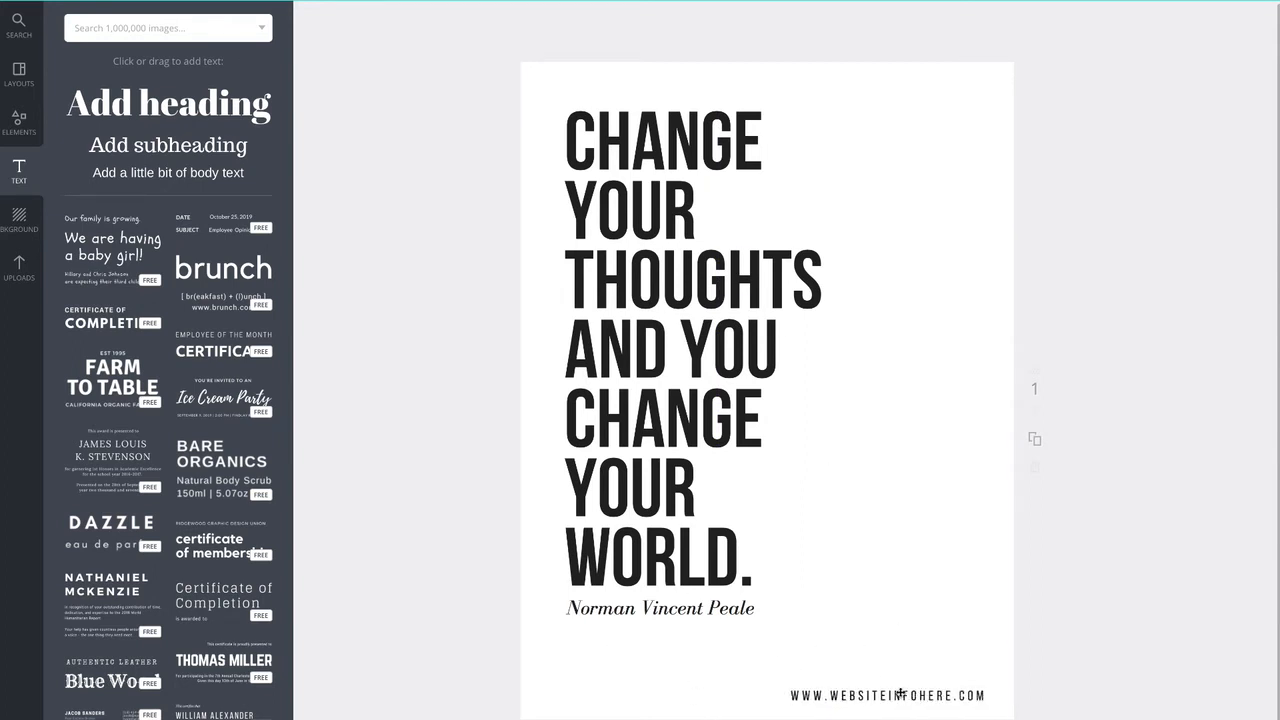
{"action": "left_click", "coordinate": [899, 700]}
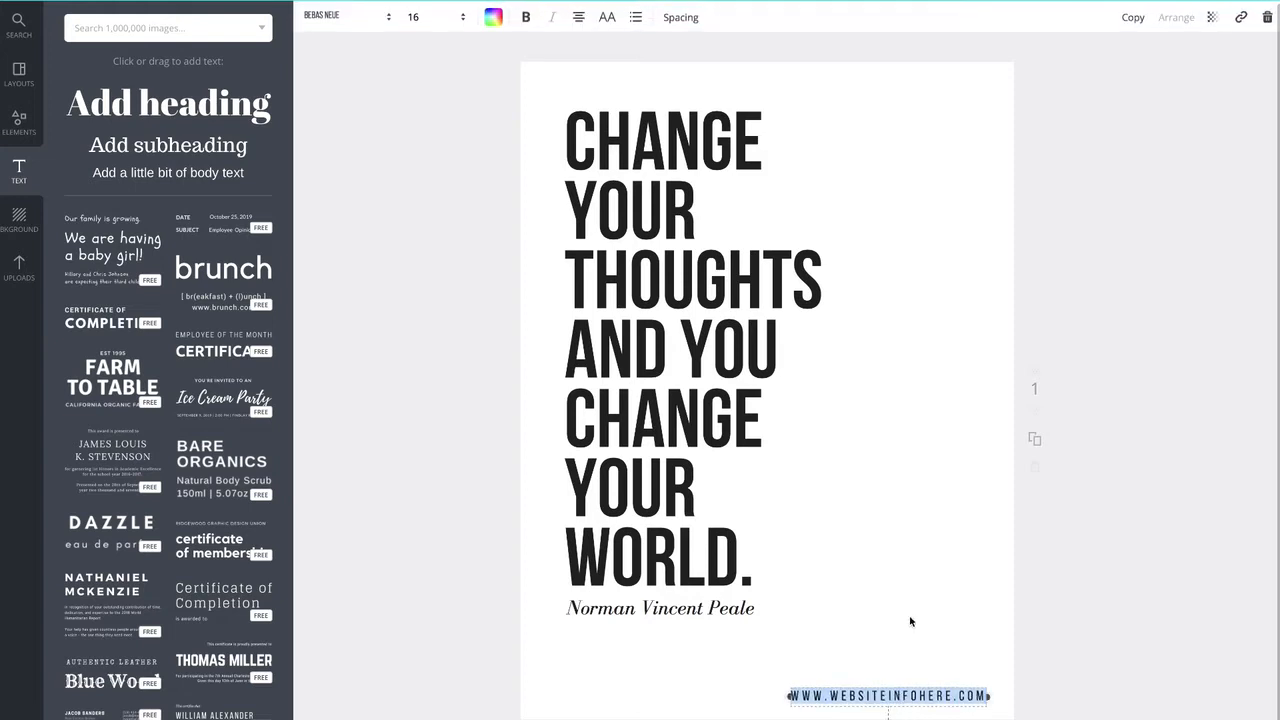
{"action": "left_click", "coordinate": [800, 543]}
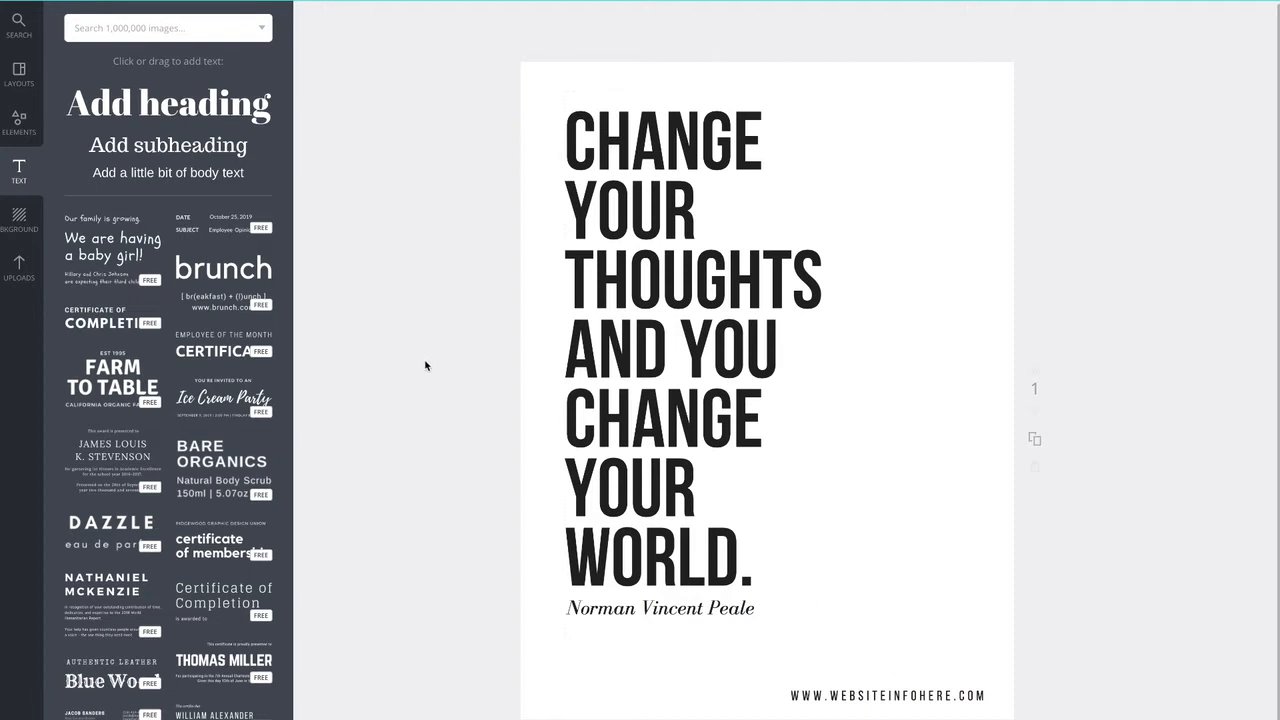
Step: Add a solid square shape and enlarge it until it covers the whole poster page
{"action": "left_click", "coordinate": [19, 123]}
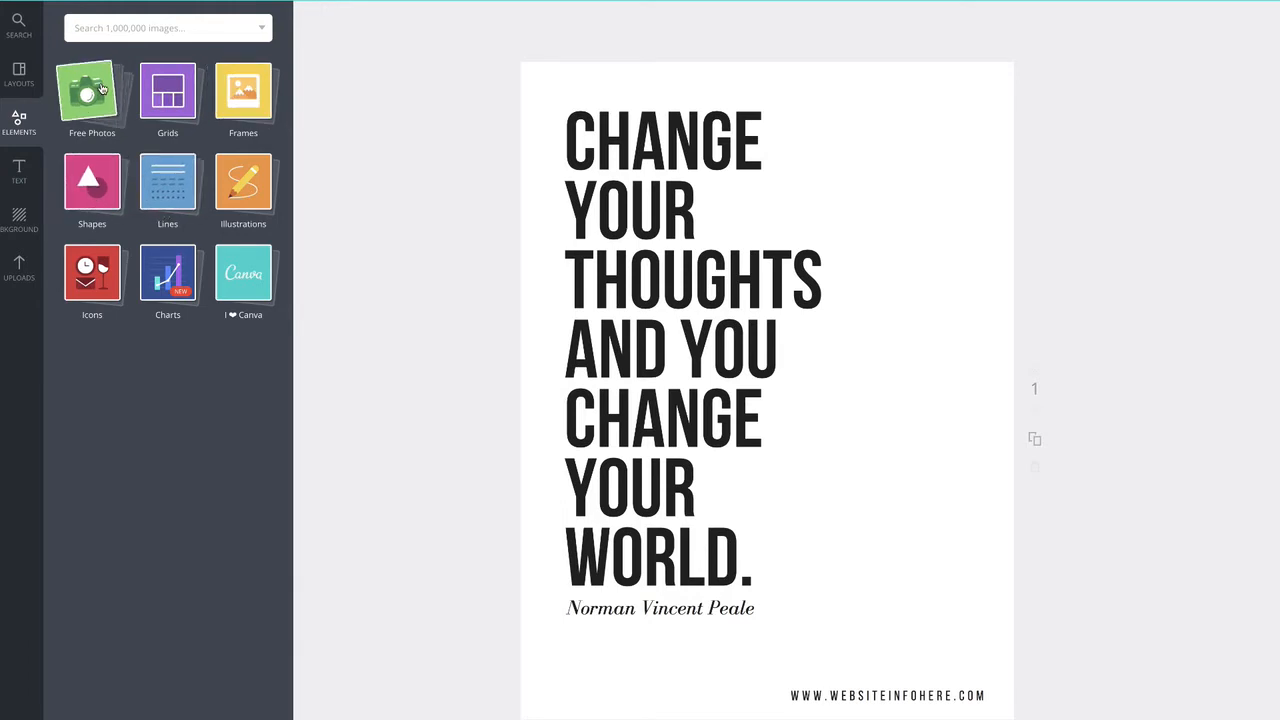
{"action": "left_click", "coordinate": [96, 200]}
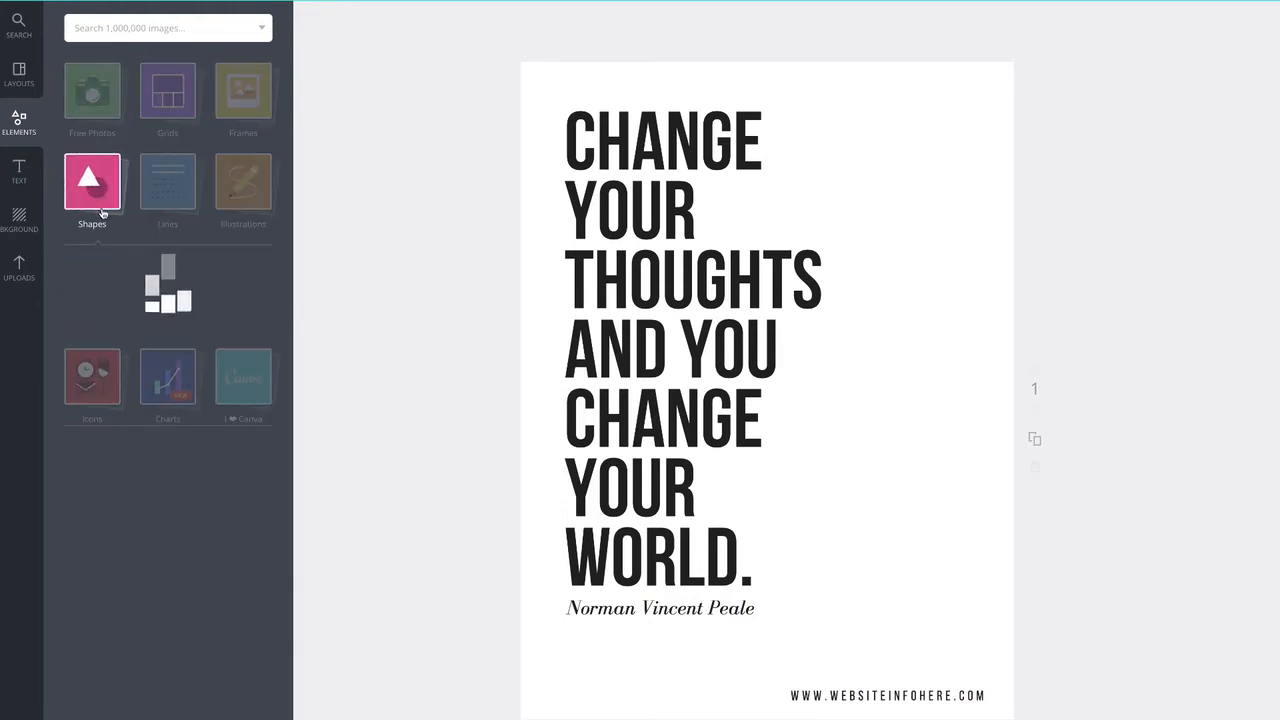
{"action": "left_click_drag", "start_coordinate": [115, 306], "coordinate": [796, 197]}
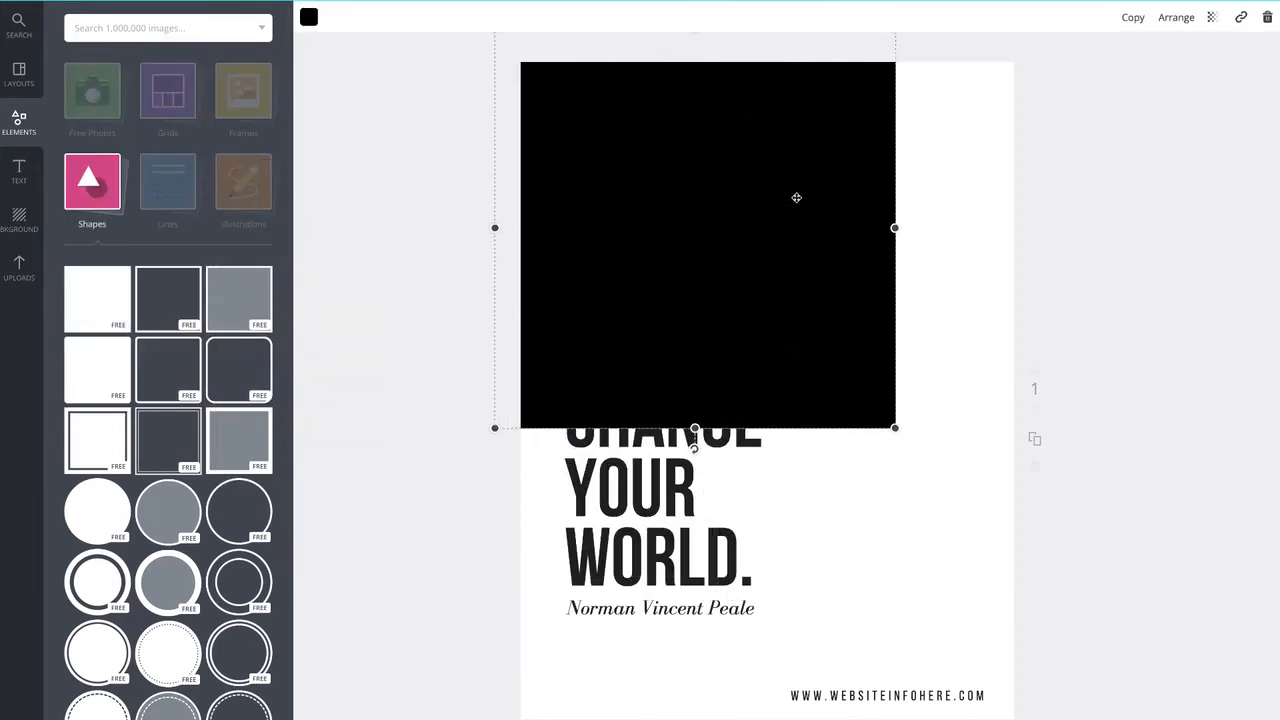
{"action": "left_click_drag", "start_coordinate": [895, 429], "coordinate": [1205, 719]}
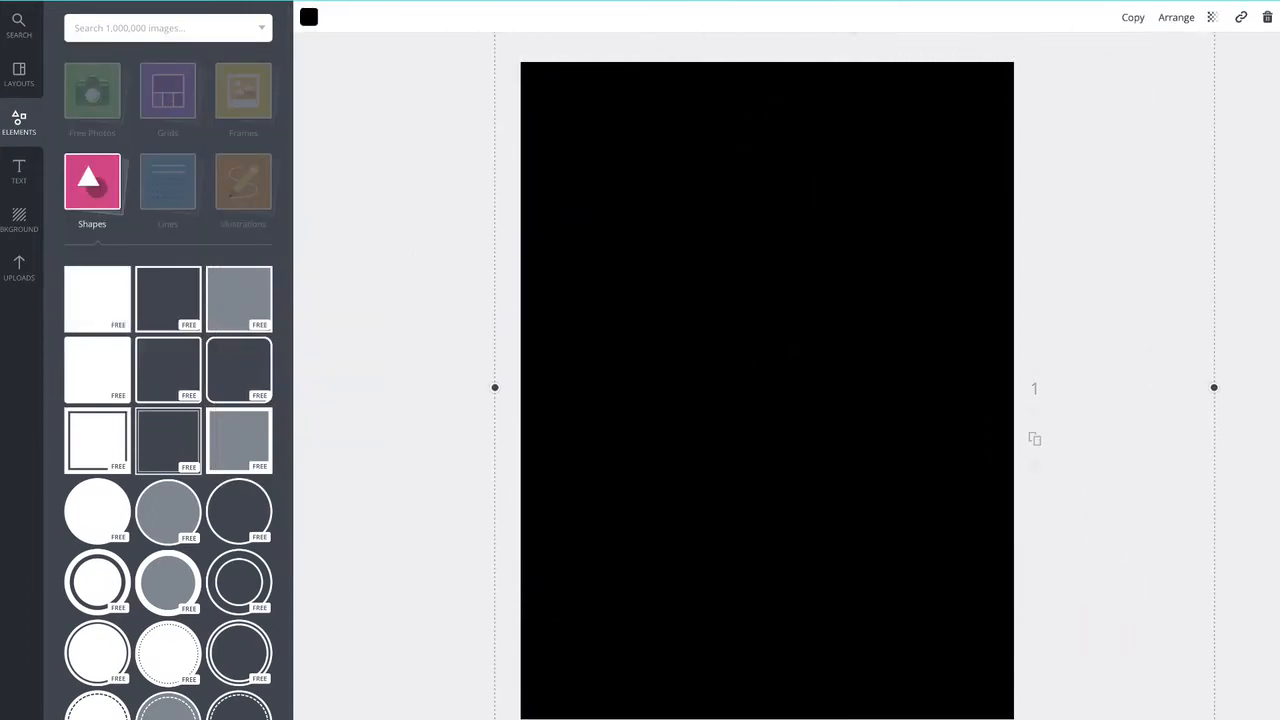
{"action": "left_click_drag", "start_coordinate": [882, 320], "coordinate": [870, 325]}
Step: Send the page-sized square behind all of the text
{"action": "left_click", "coordinate": [1177, 19]}
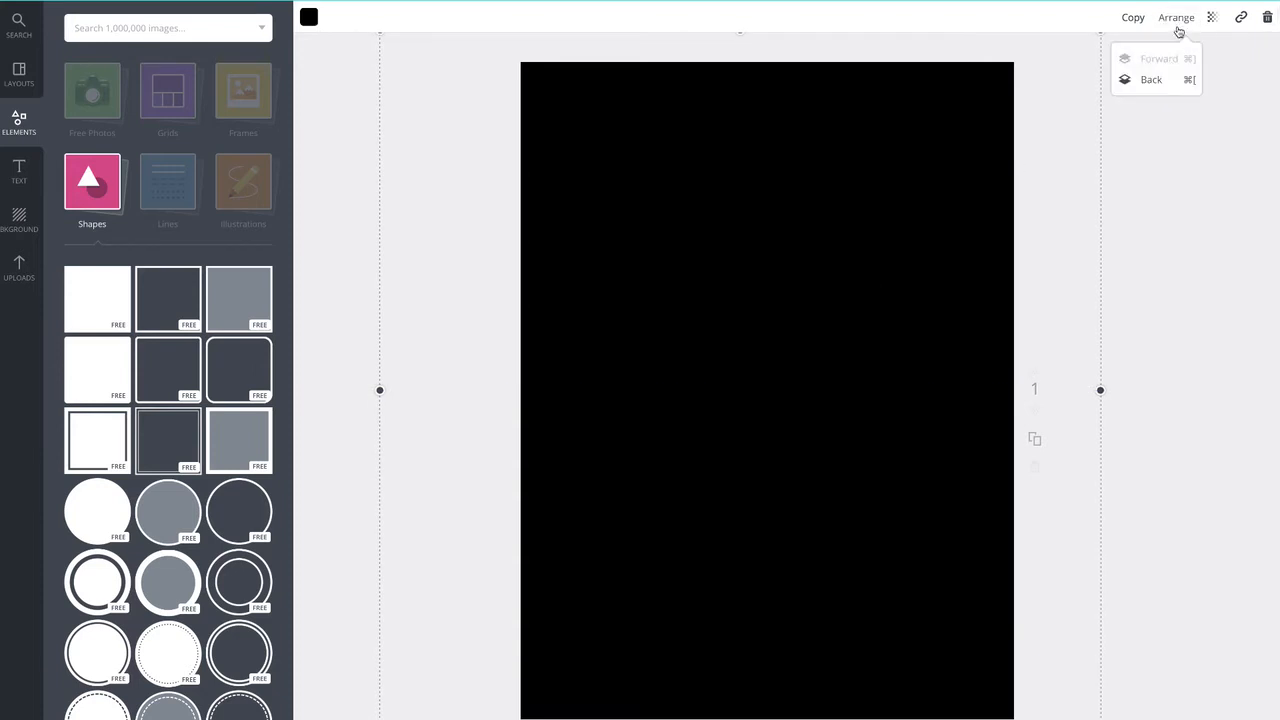
{"action": "left_click", "coordinate": [1154, 80]}
{"action": "left_click", "coordinate": [1156, 82]}
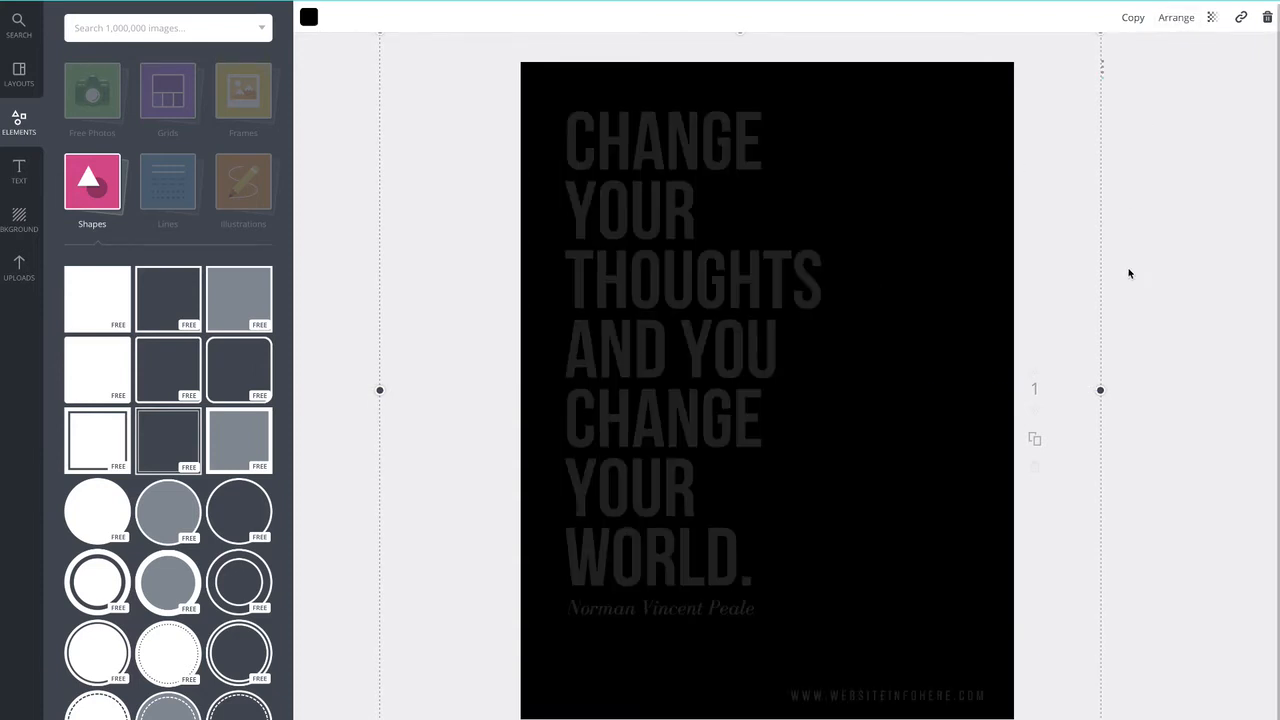
Step: Try turquoise, yellow and pink from the default palette as the background square's colour
{"action": "left_click", "coordinate": [309, 20]}
{"action": "left_click", "coordinate": [325, 170]}
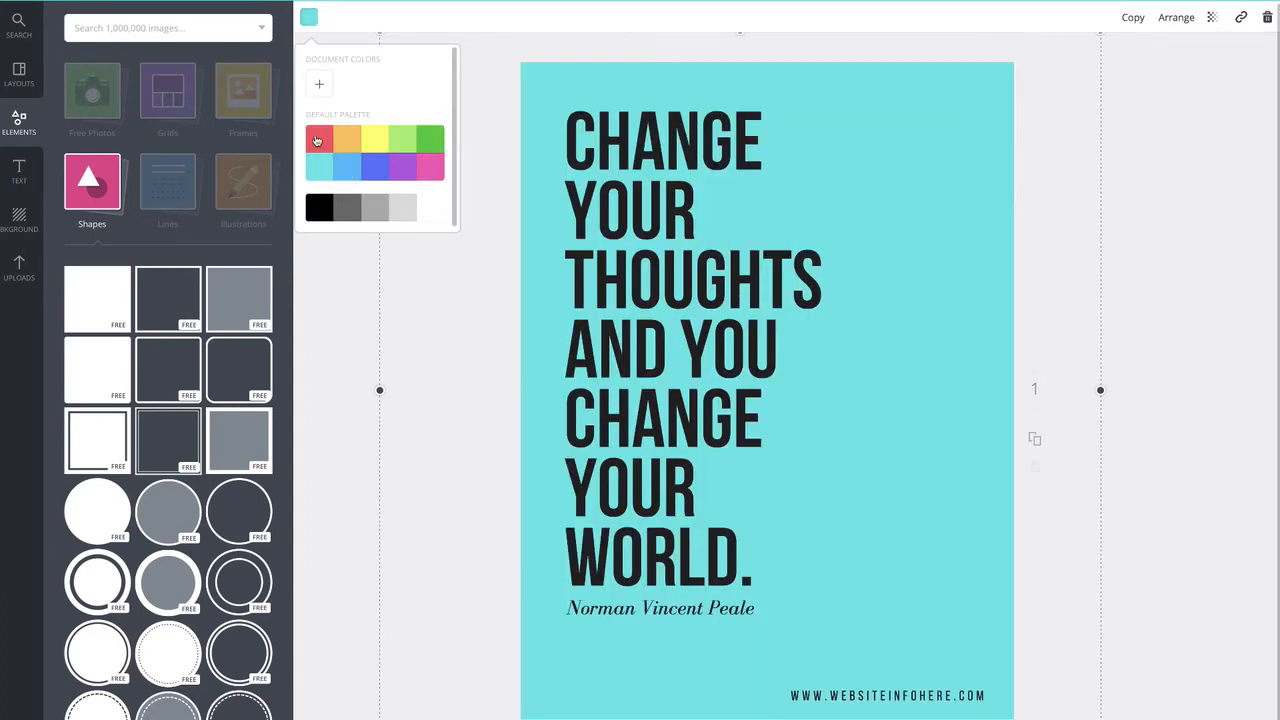
{"action": "left_click", "coordinate": [392, 138]}
{"action": "left_click", "coordinate": [373, 144]}
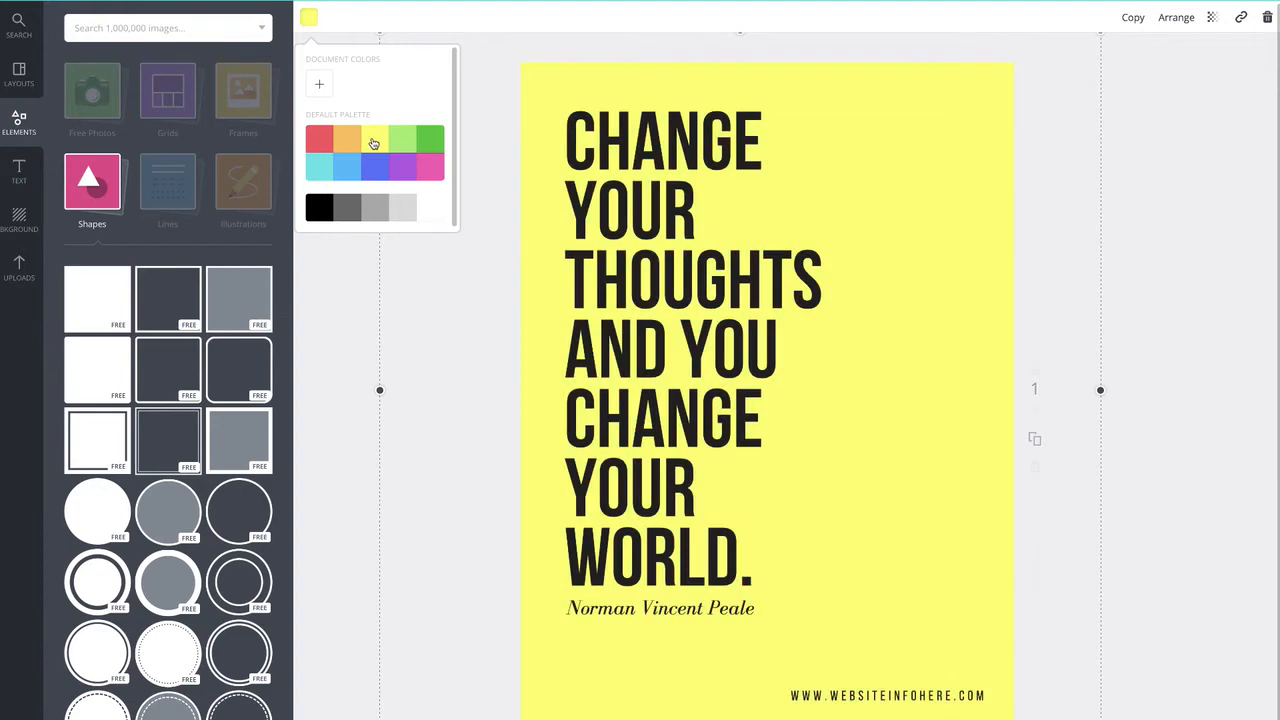
{"action": "left_click", "coordinate": [431, 150]}
{"action": "left_click", "coordinate": [427, 170]}
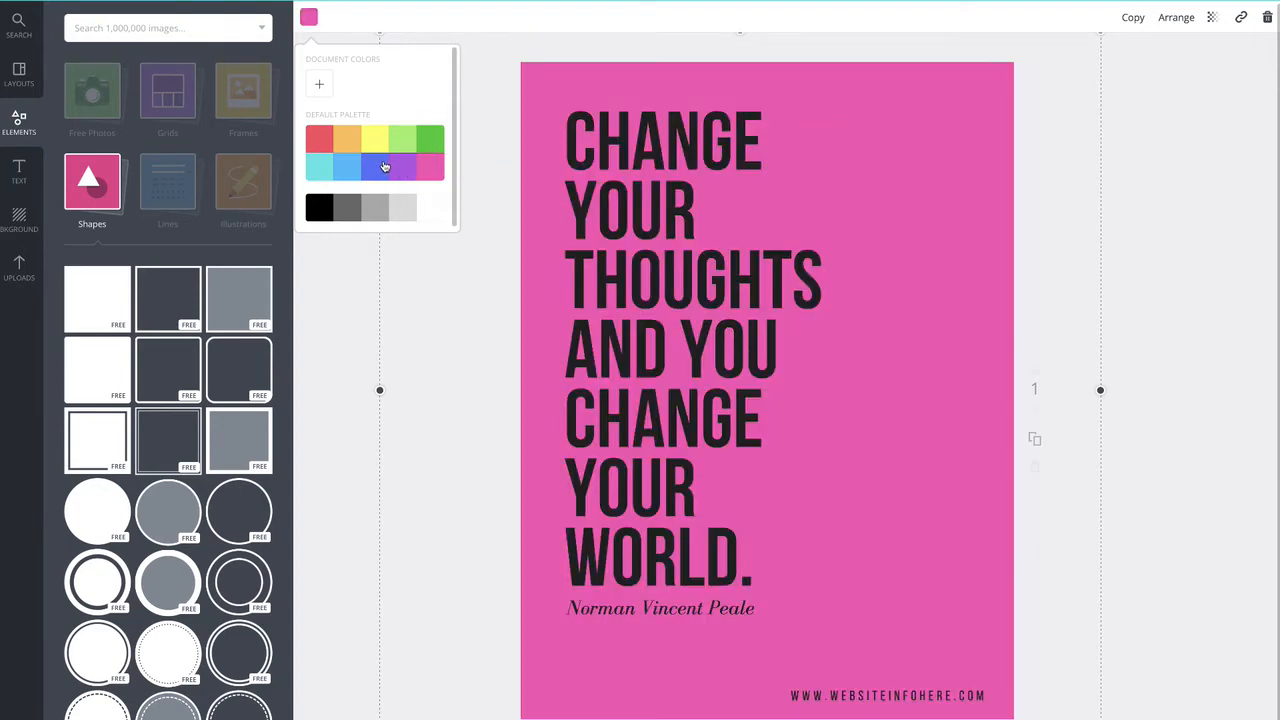
Step: Set the background square to the palette's red and adjust it to the custom colour ff4721
{"action": "left_click", "coordinate": [320, 147]}
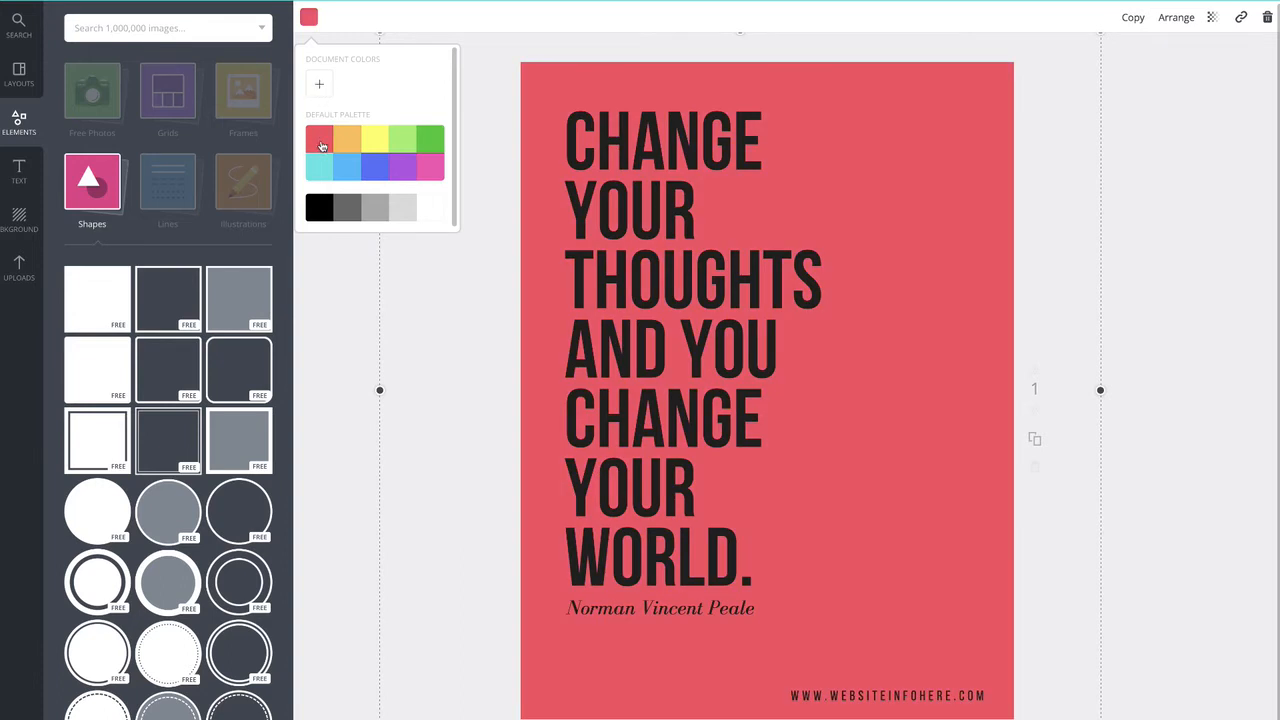
{"action": "left_click", "coordinate": [321, 87]}
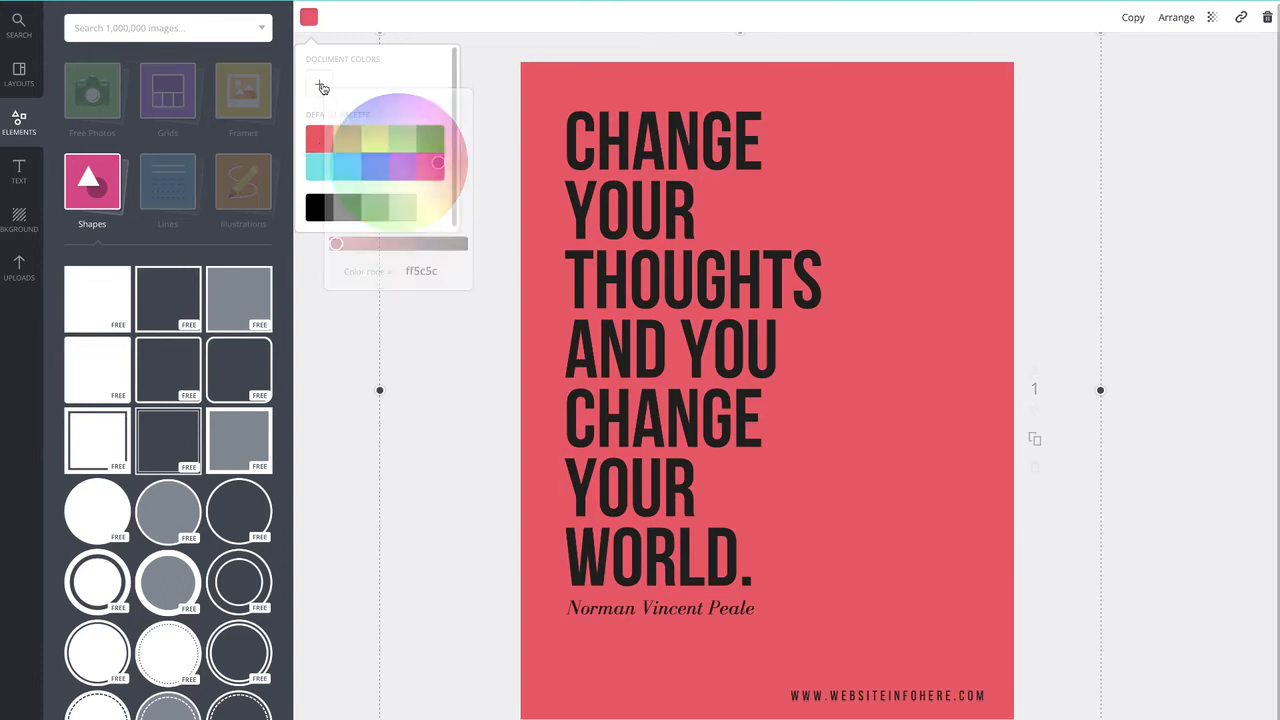
{"action": "left_click", "coordinate": [321, 87]}
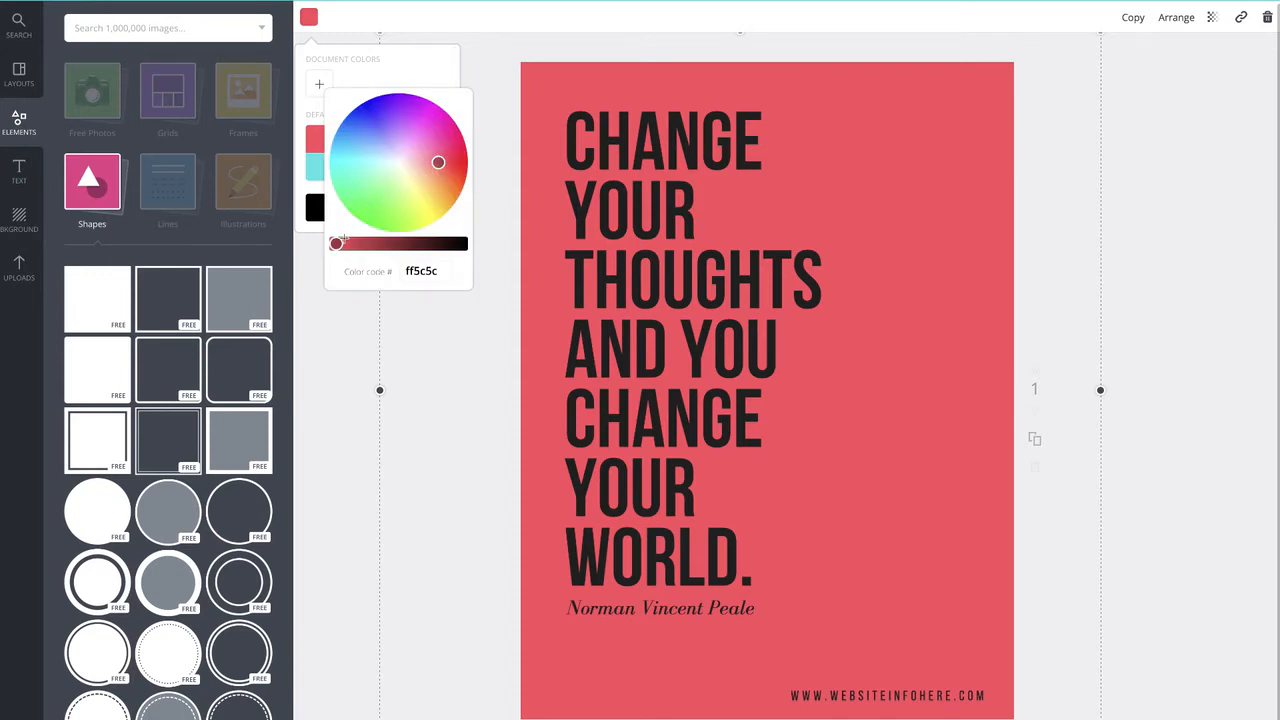
{"action": "mouse_move", "coordinate": [438, 163]}
{"action": "left_mouse_down"}
{"action": "mouse_move", "coordinate": [428, 155]}
{"action": "mouse_move", "coordinate": [423, 174]}
{"action": "mouse_move", "coordinate": [440, 186]}
{"action": "mouse_move", "coordinate": [451, 172]}
{"action": "left_mouse_up"}
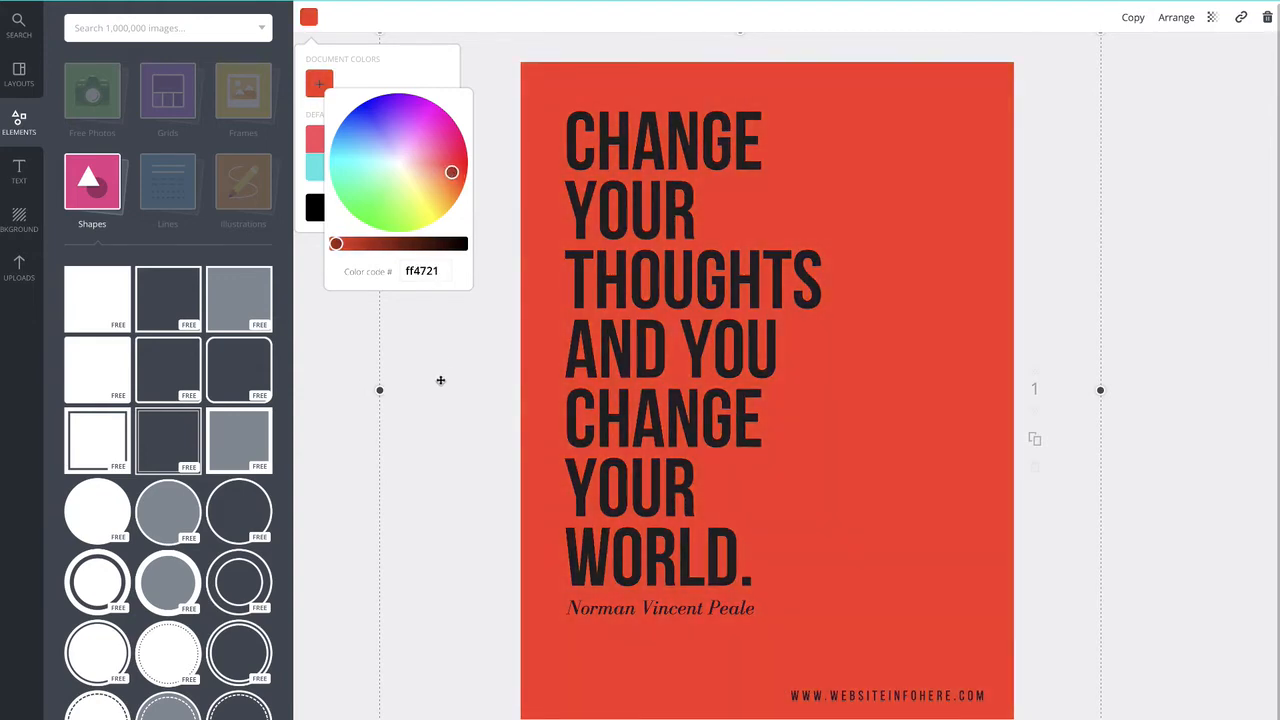
{"action": "left_click", "coordinate": [362, 348]}
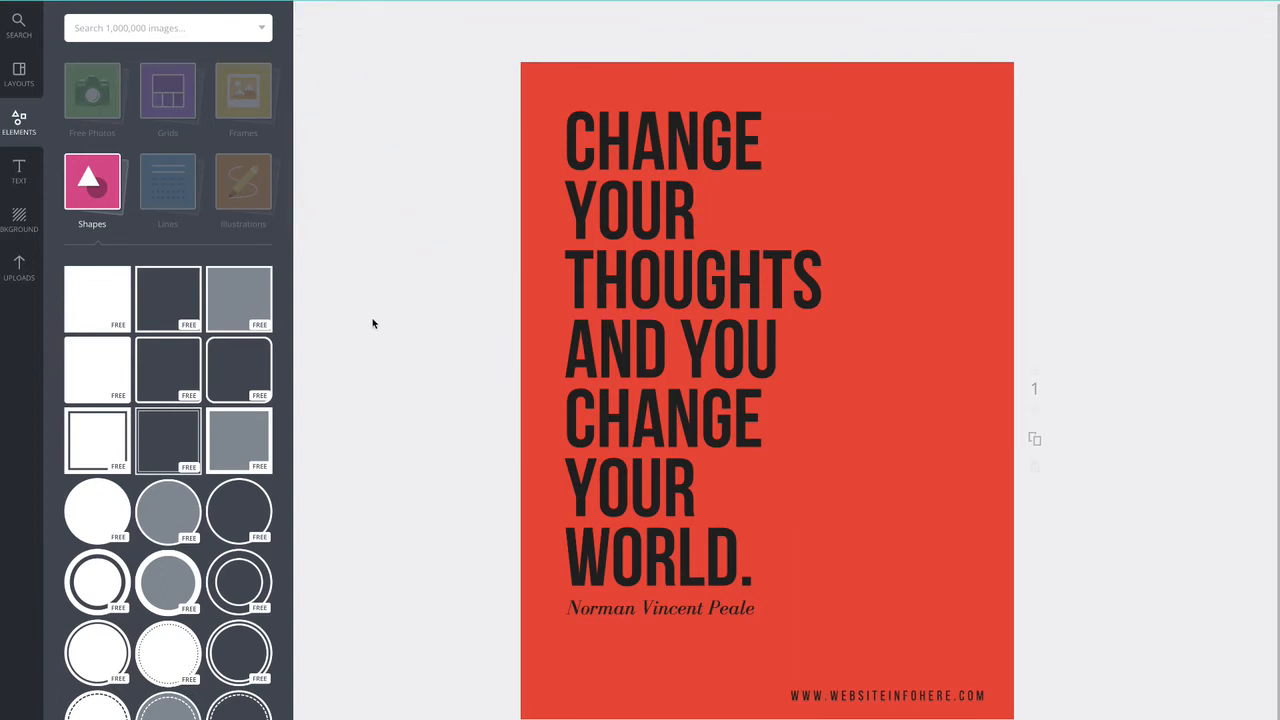
Step: Colour the word "YOUR" in the quote's second line white
{"action": "left_click", "coordinate": [576, 138]}
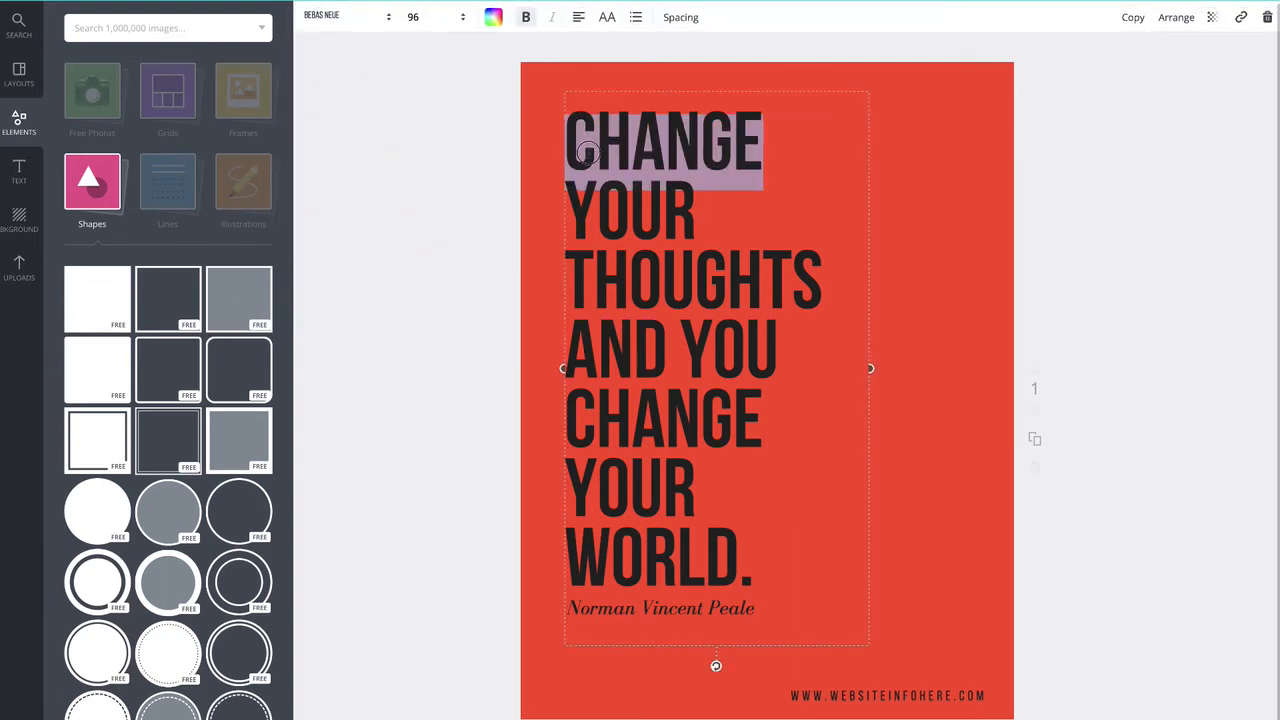
{"action": "left_click_drag", "start_coordinate": [576, 194], "coordinate": [699, 196]}
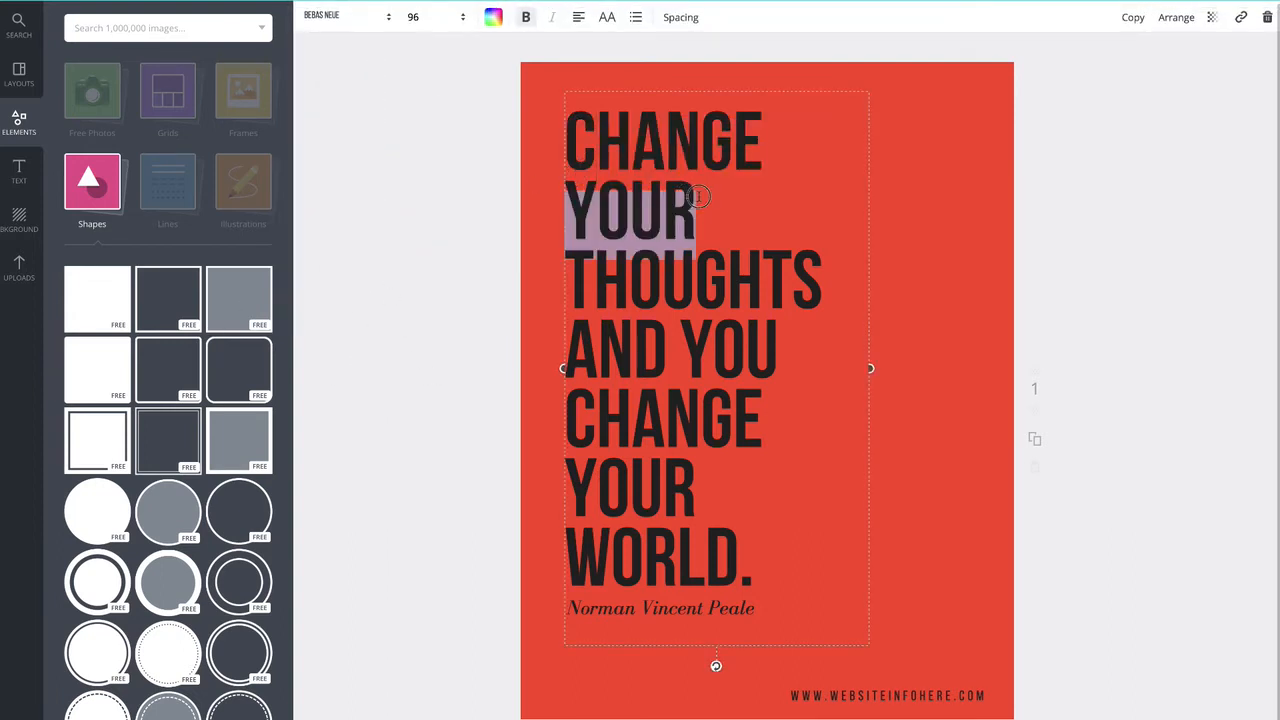
{"action": "left_click", "coordinate": [493, 18]}
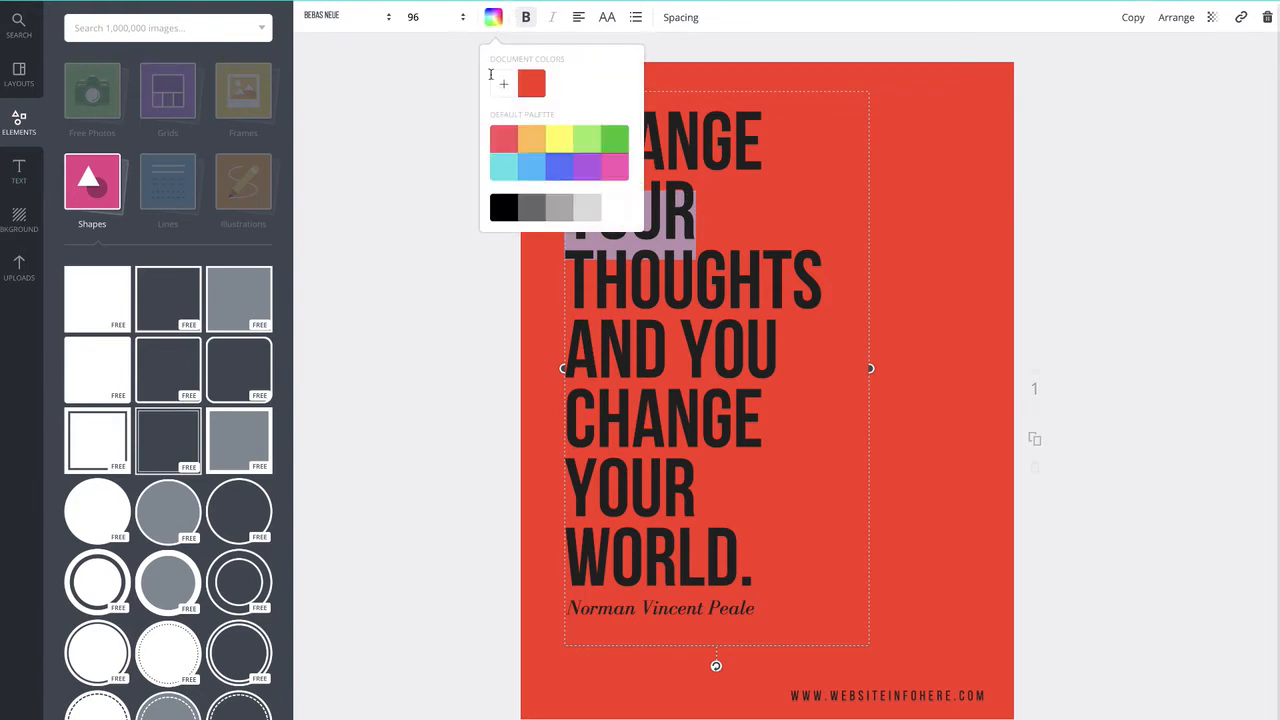
{"action": "left_click", "coordinate": [615, 208]}
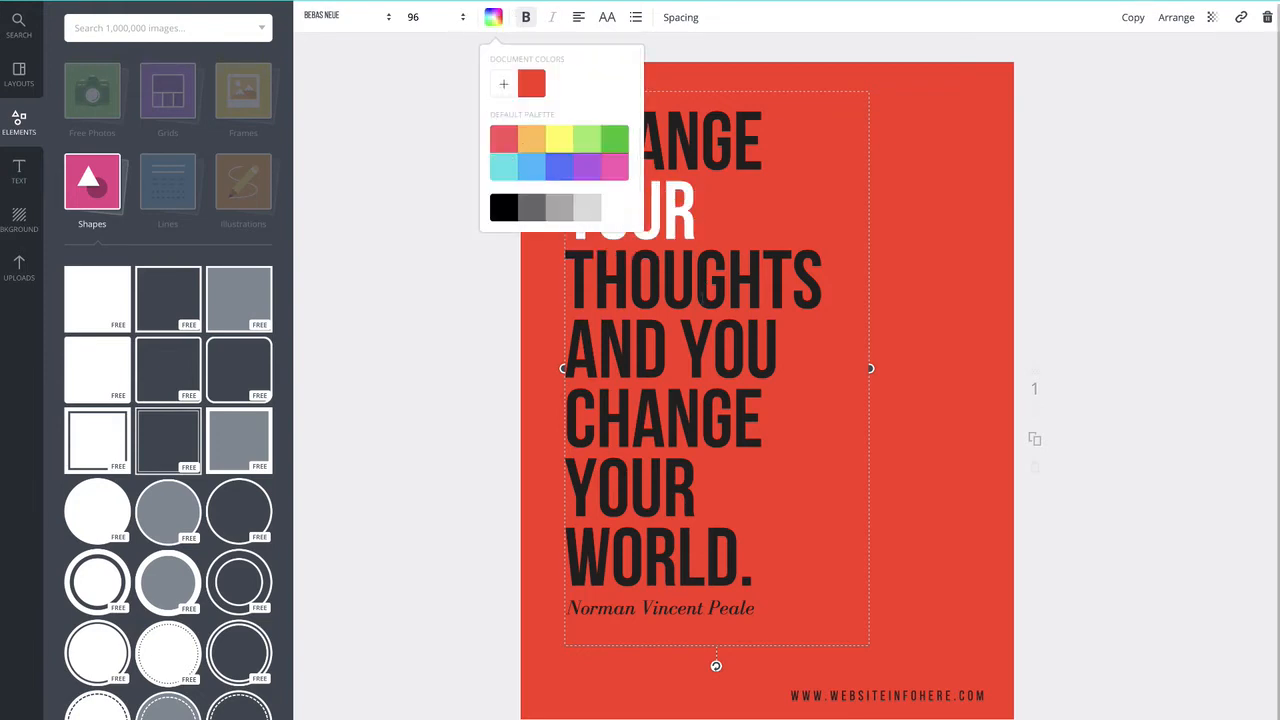
{"action": "triple_click", "coordinate": [659, 350]}
{"action": "left_click_drag", "start_coordinate": [566, 350], "coordinate": [778, 355]}
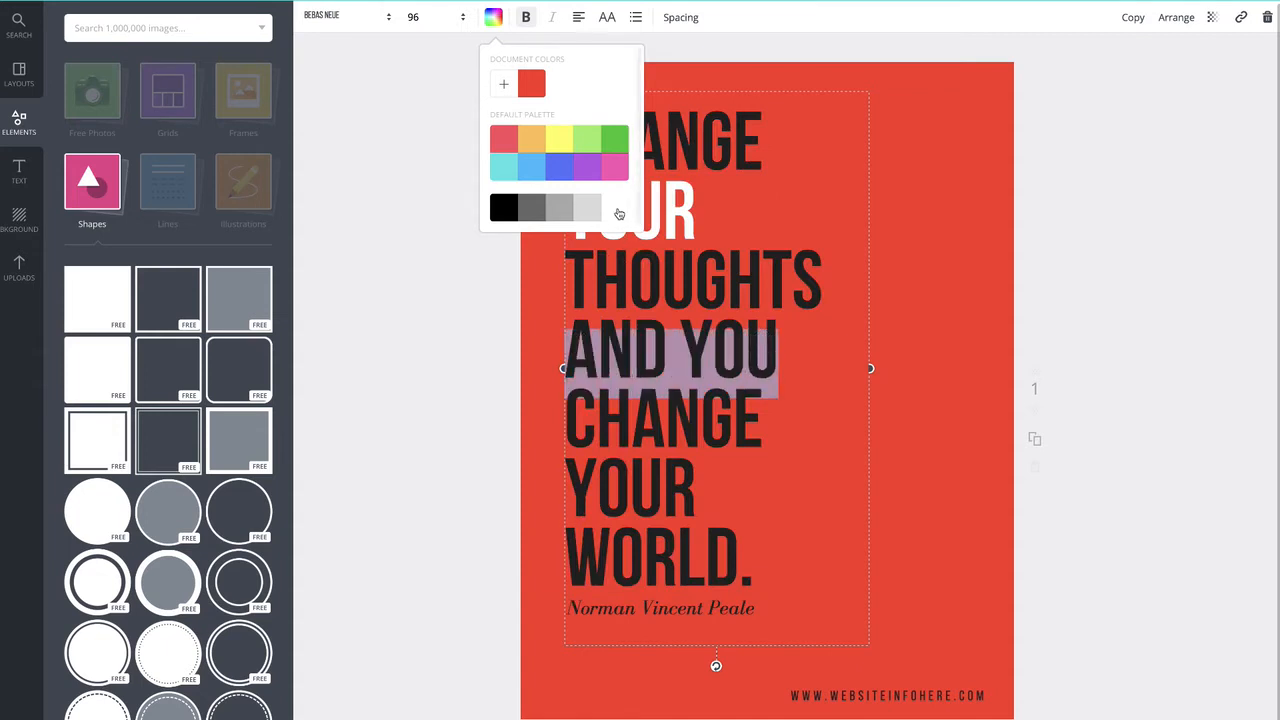
{"action": "left_click", "coordinate": [713, 355]}
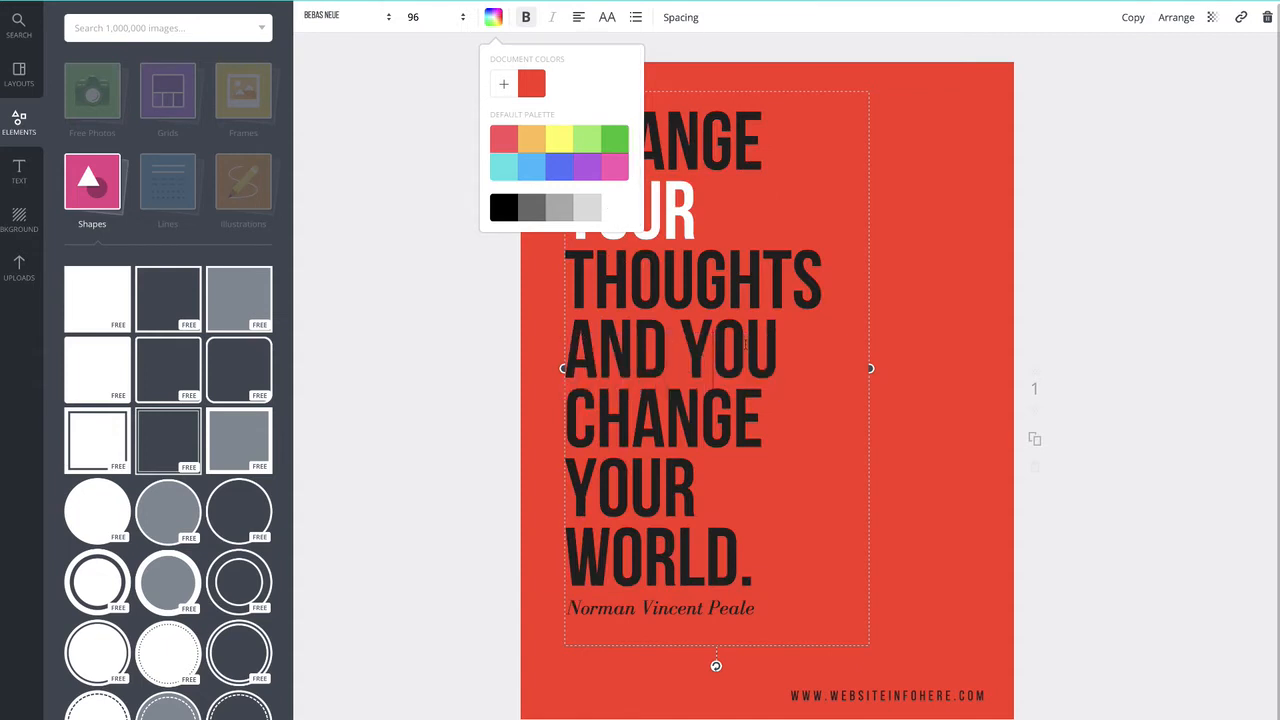
{"action": "left_click_drag", "start_coordinate": [777, 342], "coordinate": [566, 350]}
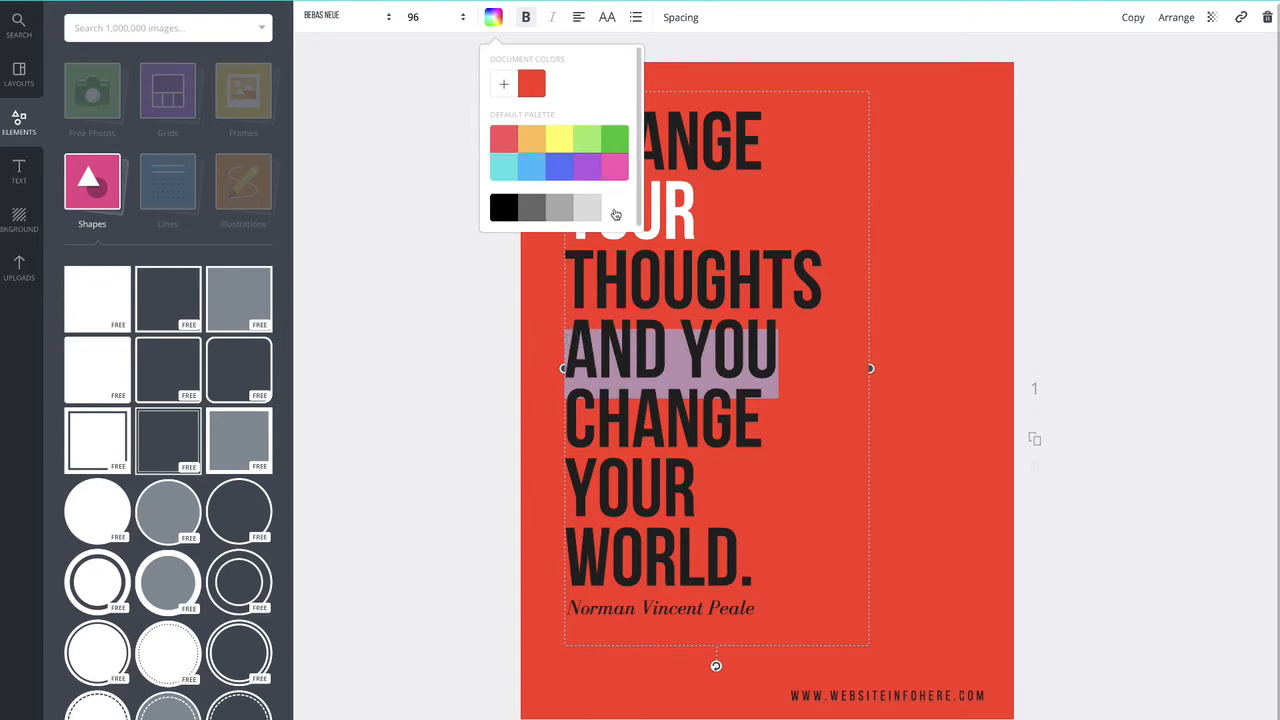
{"action": "key", "text": "Escape"}
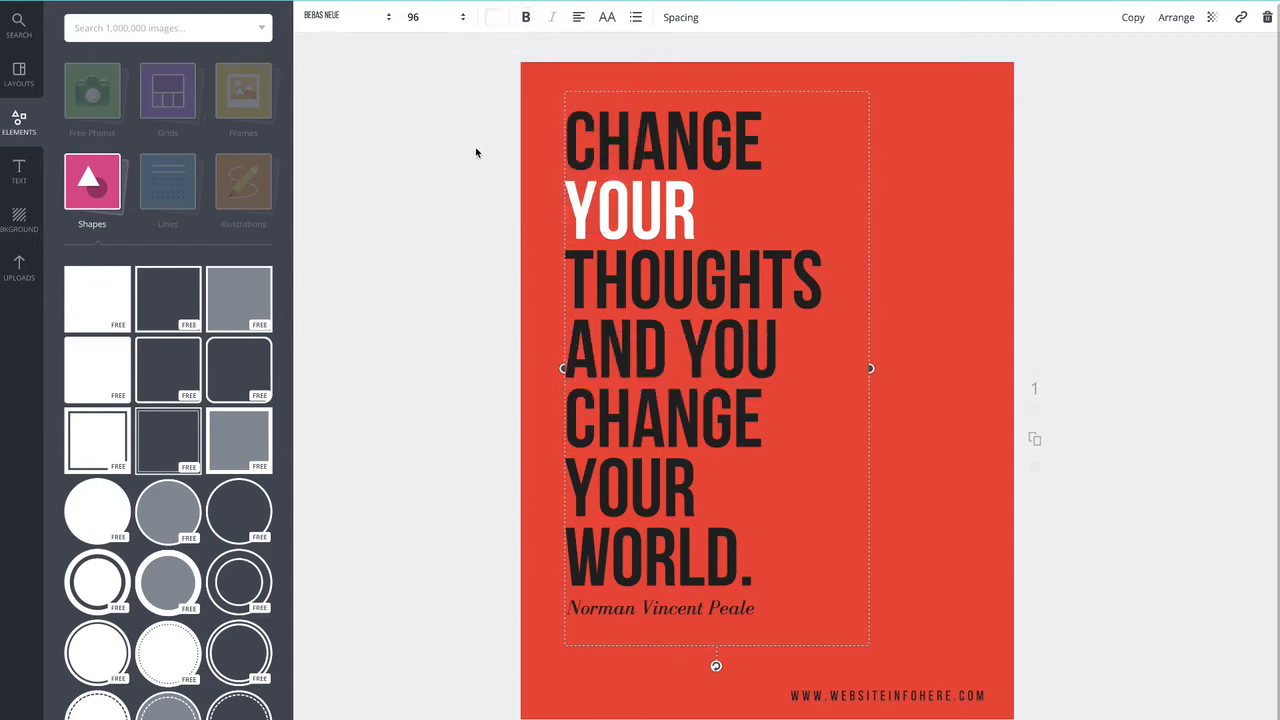
Step: Colour the quote's "AND YOU" line white
{"action": "double_click", "coordinate": [766, 307]}
{"action": "left_click_drag", "start_coordinate": [780, 345], "coordinate": [572, 340]}
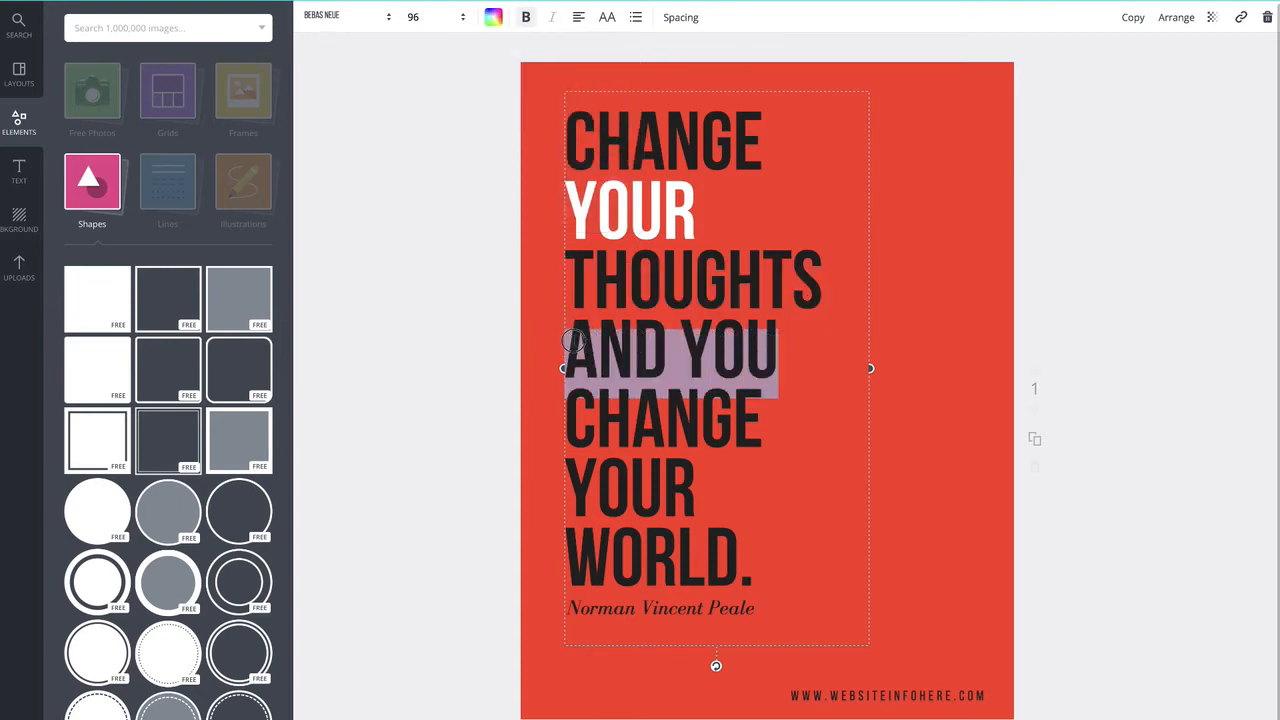
{"action": "left_click", "coordinate": [493, 17]}
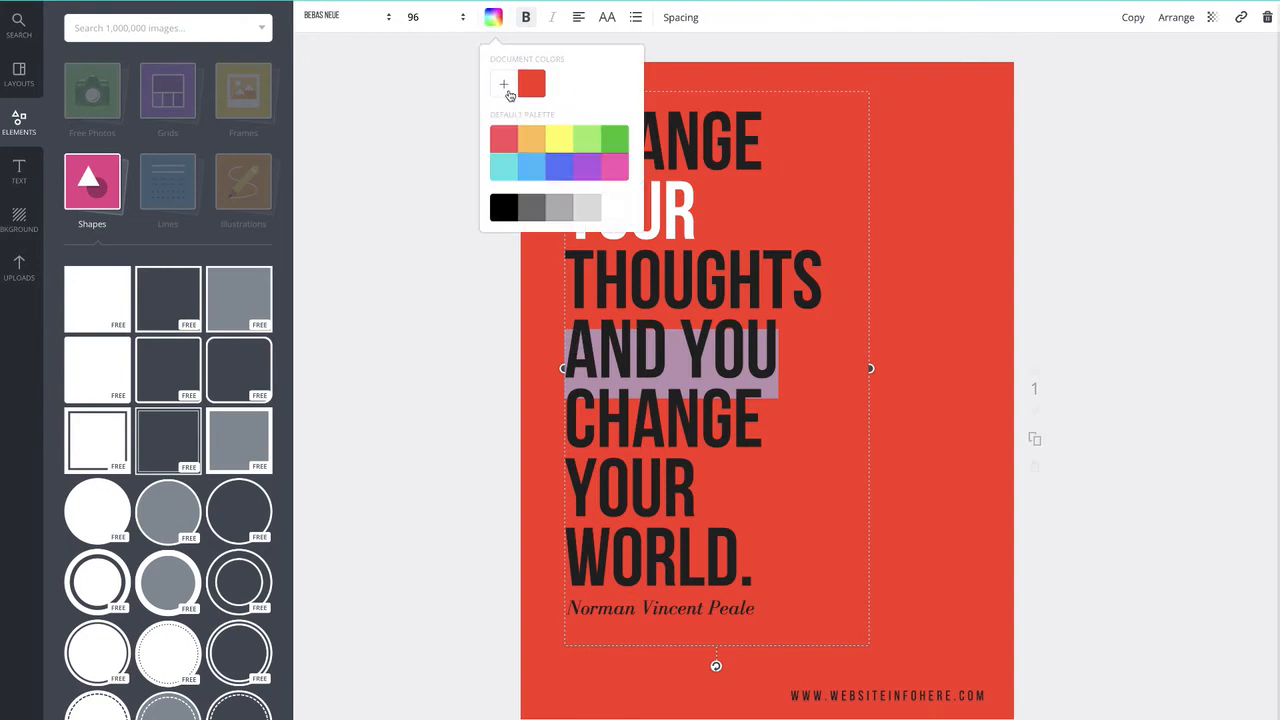
{"action": "left_click", "coordinate": [618, 210]}
Step: Colour the second "YOUR", just above "WORLD.", white
{"action": "left_click_drag", "start_coordinate": [697, 485], "coordinate": [575, 482]}
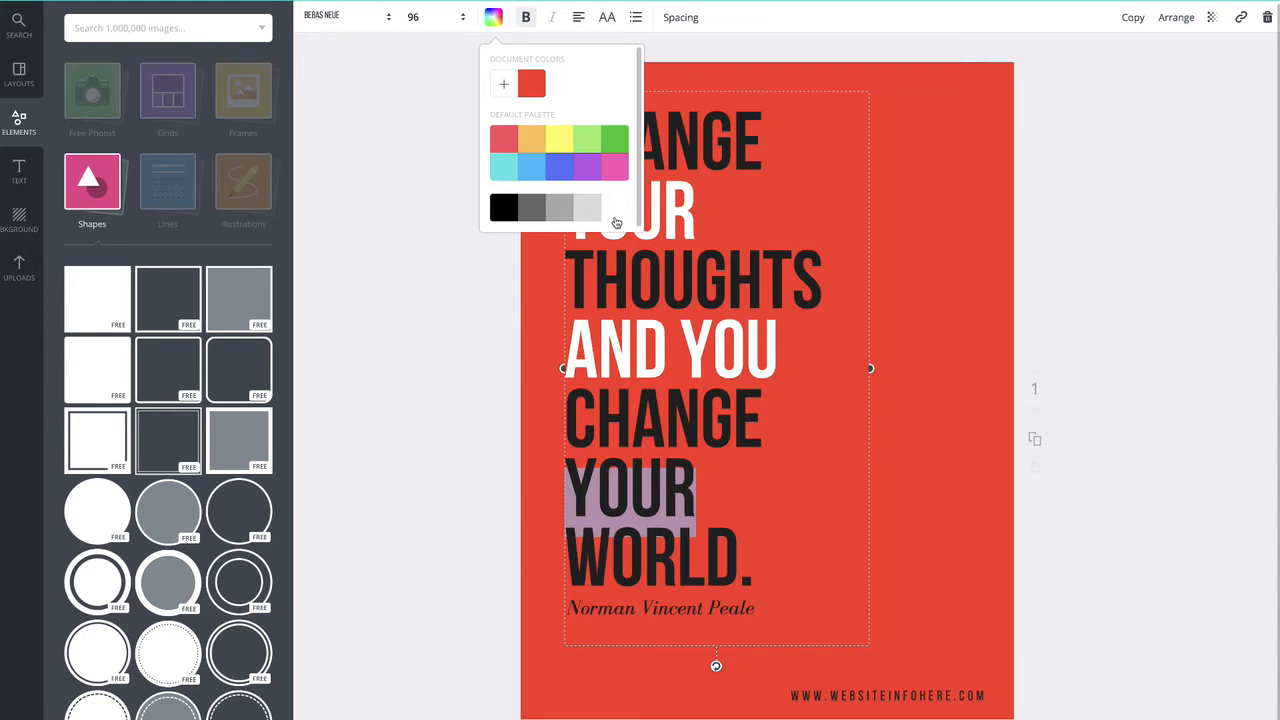
{"action": "left_click", "coordinate": [463, 338]}
{"action": "left_click_drag", "start_coordinate": [697, 487], "coordinate": [564, 487]}
{"action": "left_click", "coordinate": [493, 17]}
{"action": "left_click", "coordinate": [623, 214]}
{"action": "left_click", "coordinate": [1140, 468]}
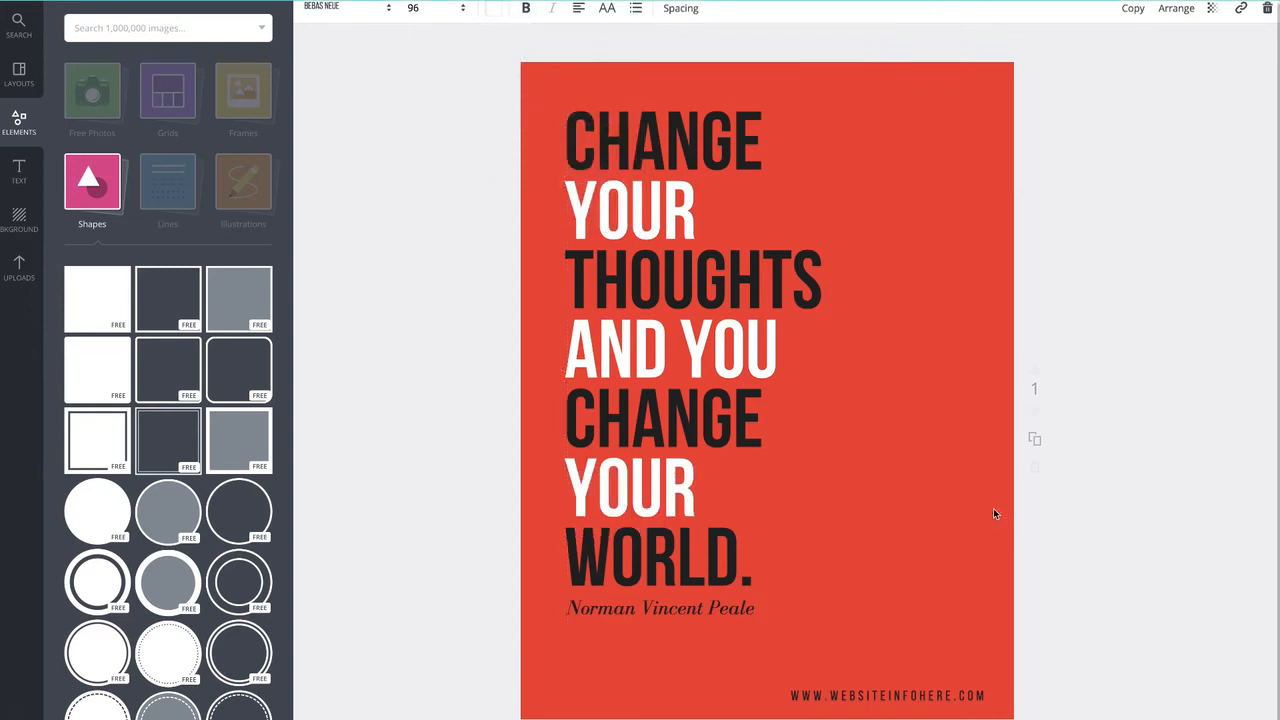
Step: Move the author's name down to leave a gap below the quote's last line, "WORLD."
{"action": "left_click_drag", "start_coordinate": [692, 608], "coordinate": [688, 633]}
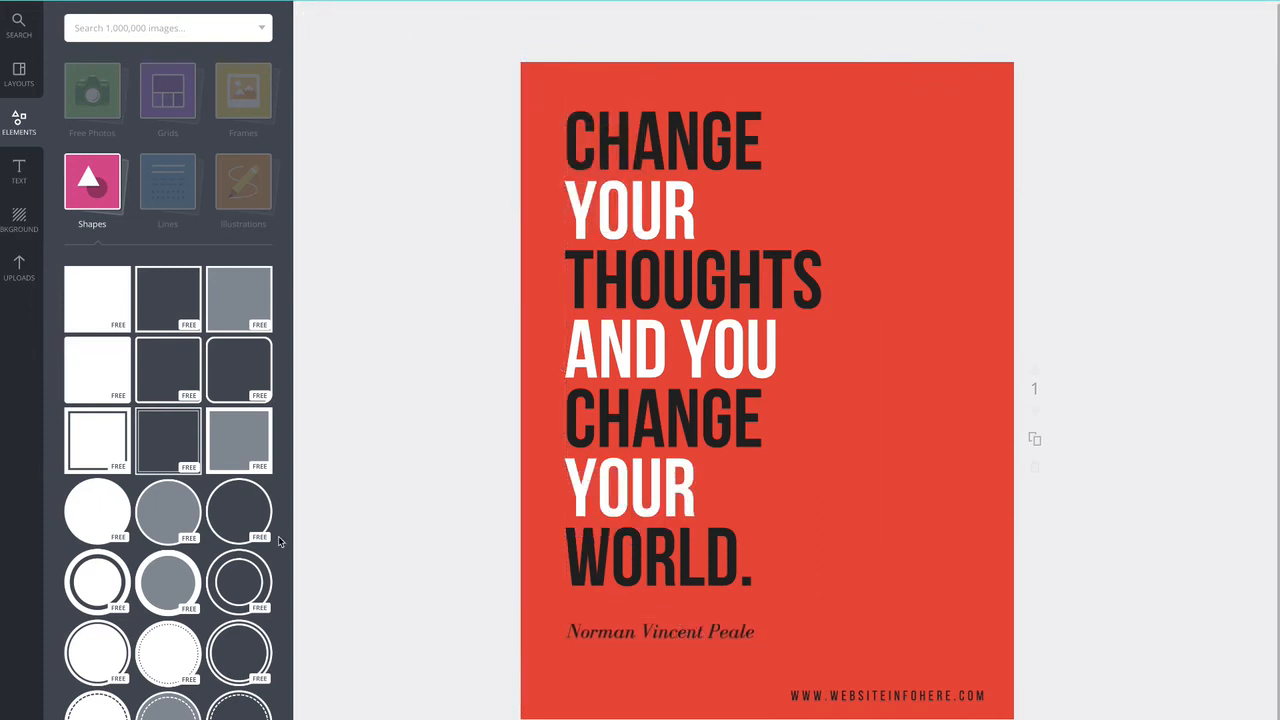
{"action": "scroll", "coordinate": [133, 549], "scroll_direction": "down", "scroll_amount": 6}
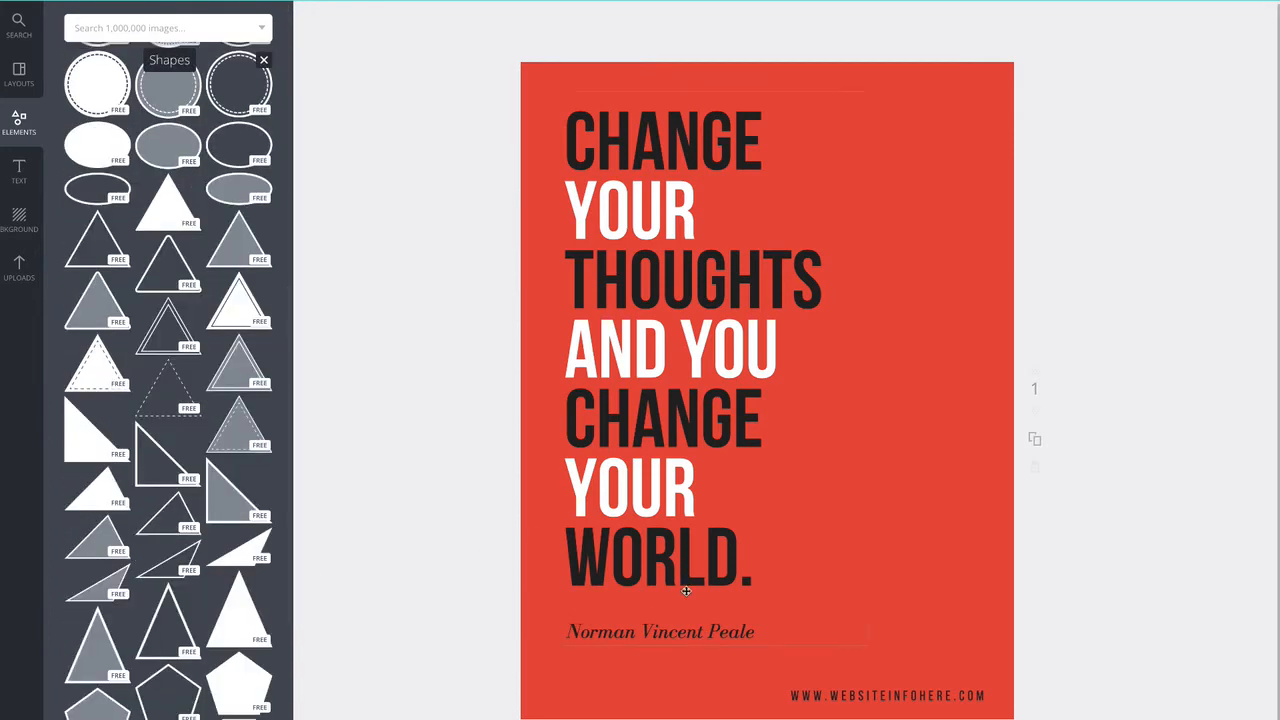
{"action": "mouse_move", "coordinate": [609, 628]}
{"action": "left_mouse_down"}
{"action": "mouse_move", "coordinate": [611, 609]}
{"action": "mouse_move", "coordinate": [615, 642]}
{"action": "left_mouse_up"}
Step: Add a plain black line, shorten it and place it between "WORLD." and the author's name, starting near the quote's left edge
{"action": "scroll", "coordinate": [197, 510], "scroll_direction": "up", "scroll_amount": 10}
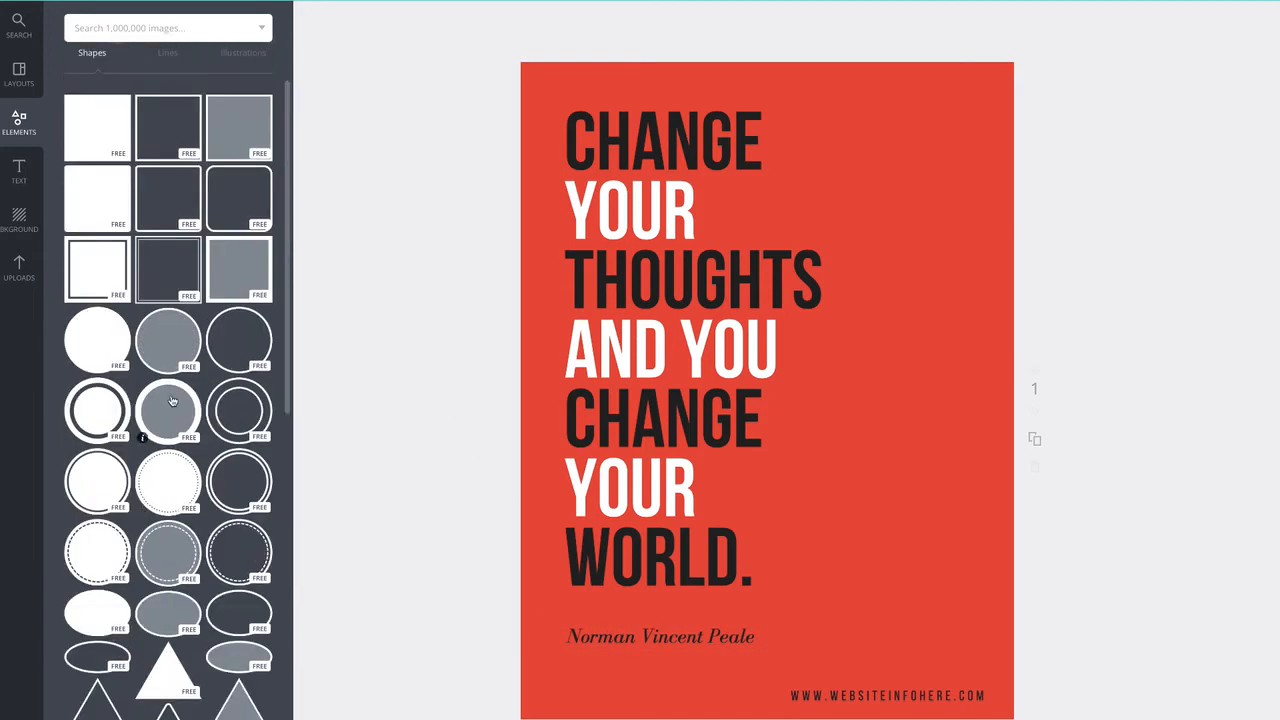
{"action": "left_click", "coordinate": [166, 202]}
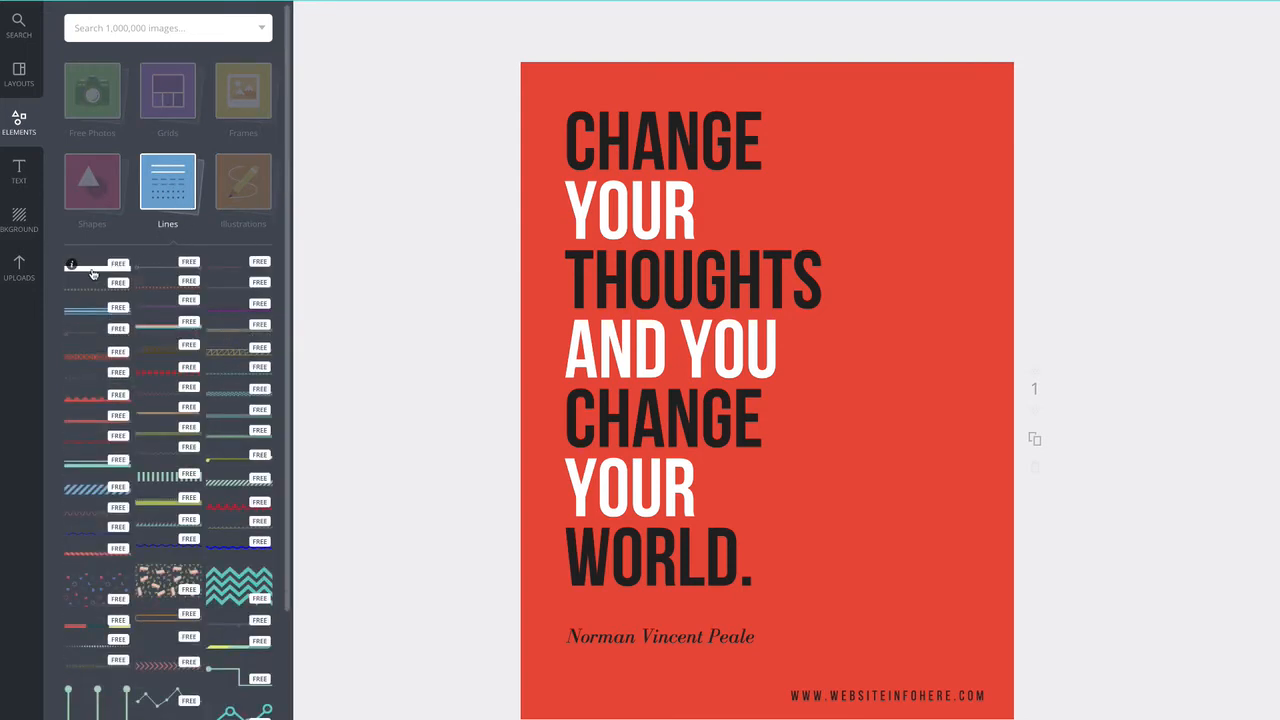
{"action": "left_click_drag", "start_coordinate": [96, 270], "coordinate": [704, 262]}
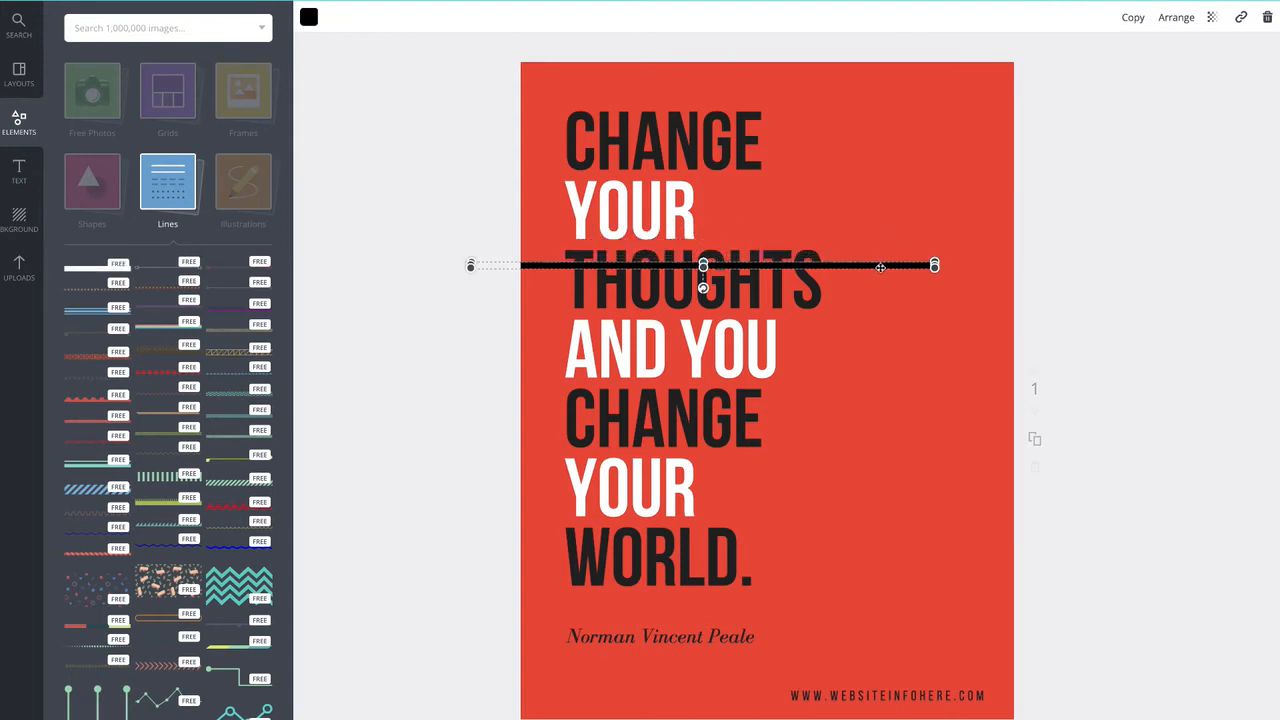
{"action": "left_click_drag", "start_coordinate": [935, 264], "coordinate": [672, 609]}
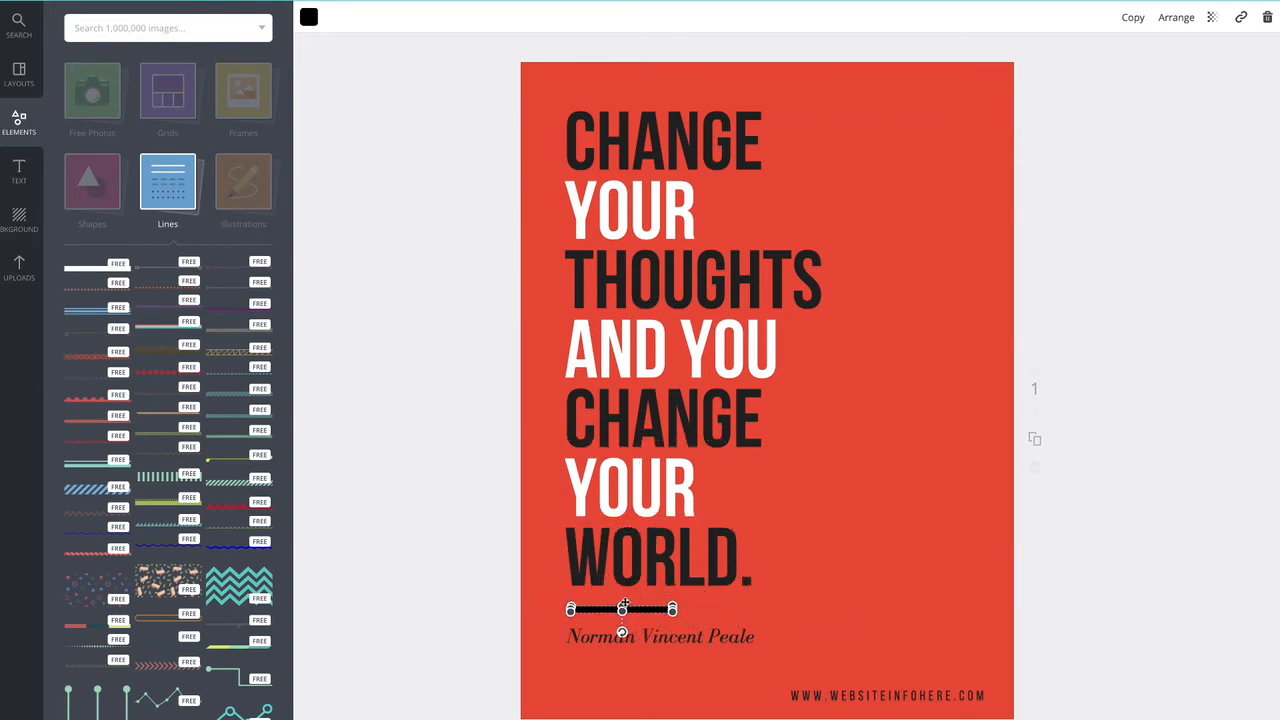
Step: Nudge the author's name and the short black line slightly further down below the quote
{"action": "left_click", "coordinate": [1028, 627]}
{"action": "left_click_drag", "start_coordinate": [716, 637], "coordinate": [718, 646]}
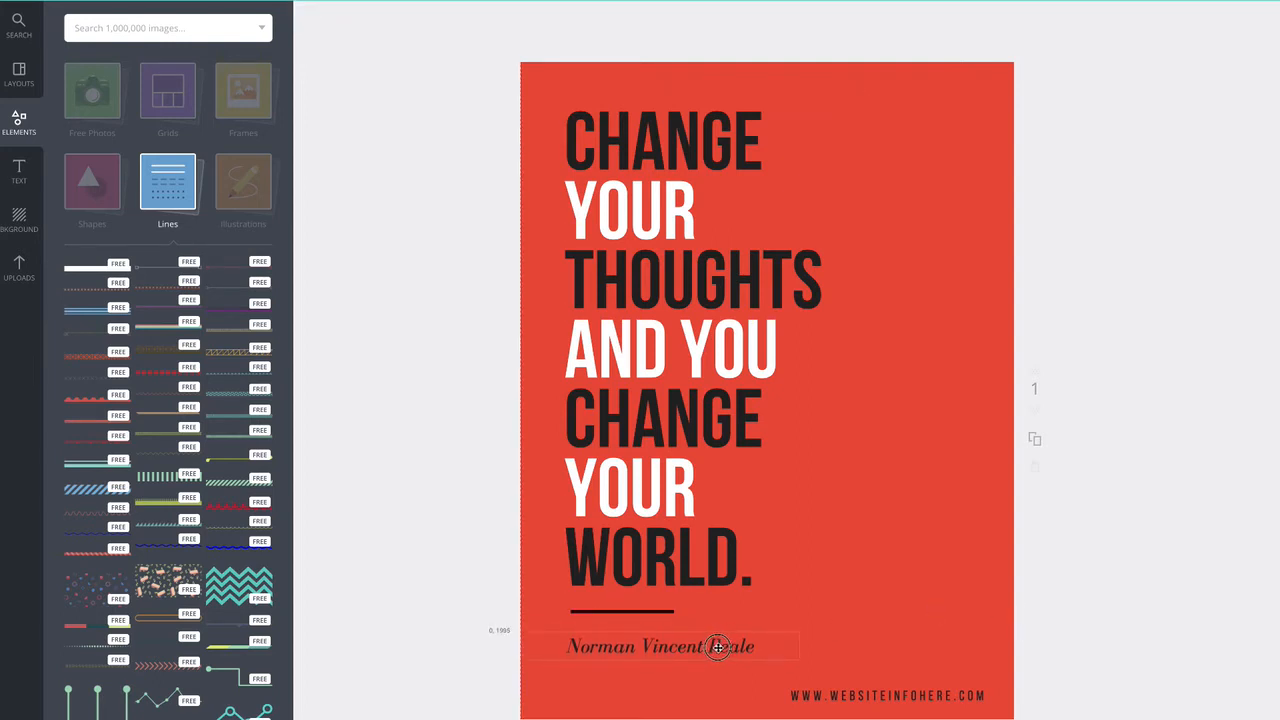
{"action": "left_click_drag", "start_coordinate": [663, 609], "coordinate": [657, 614]}
{"action": "left_click", "coordinate": [495, 546]}
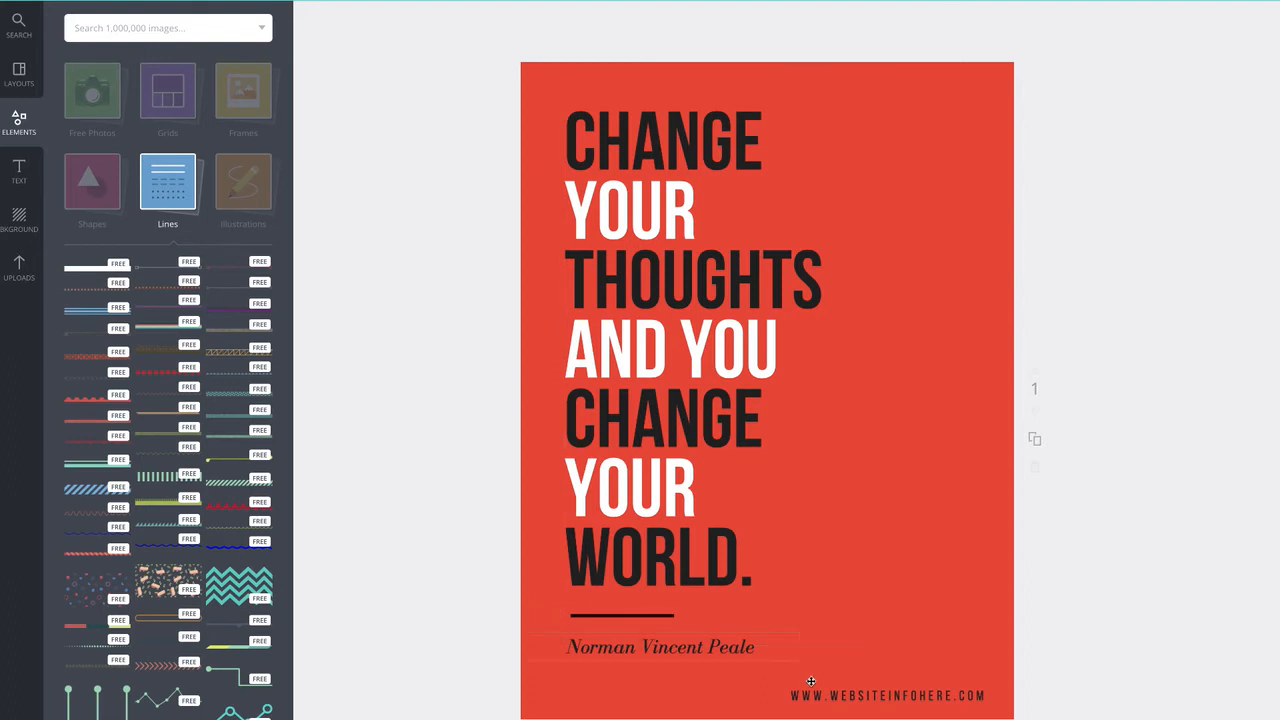
{"action": "left_click", "coordinate": [716, 660]}
{"action": "left_click", "coordinate": [1117, 686]}
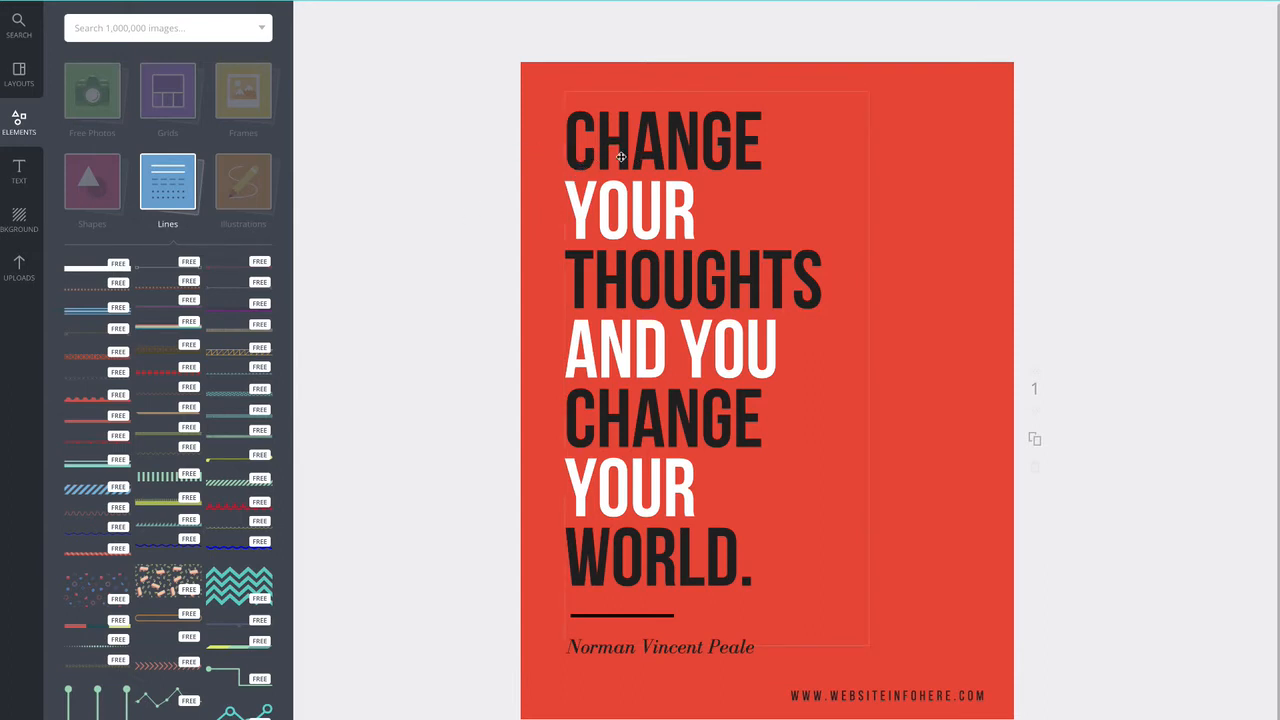
Step: Colour the entire quote text white
{"action": "left_click", "coordinate": [653, 176]}
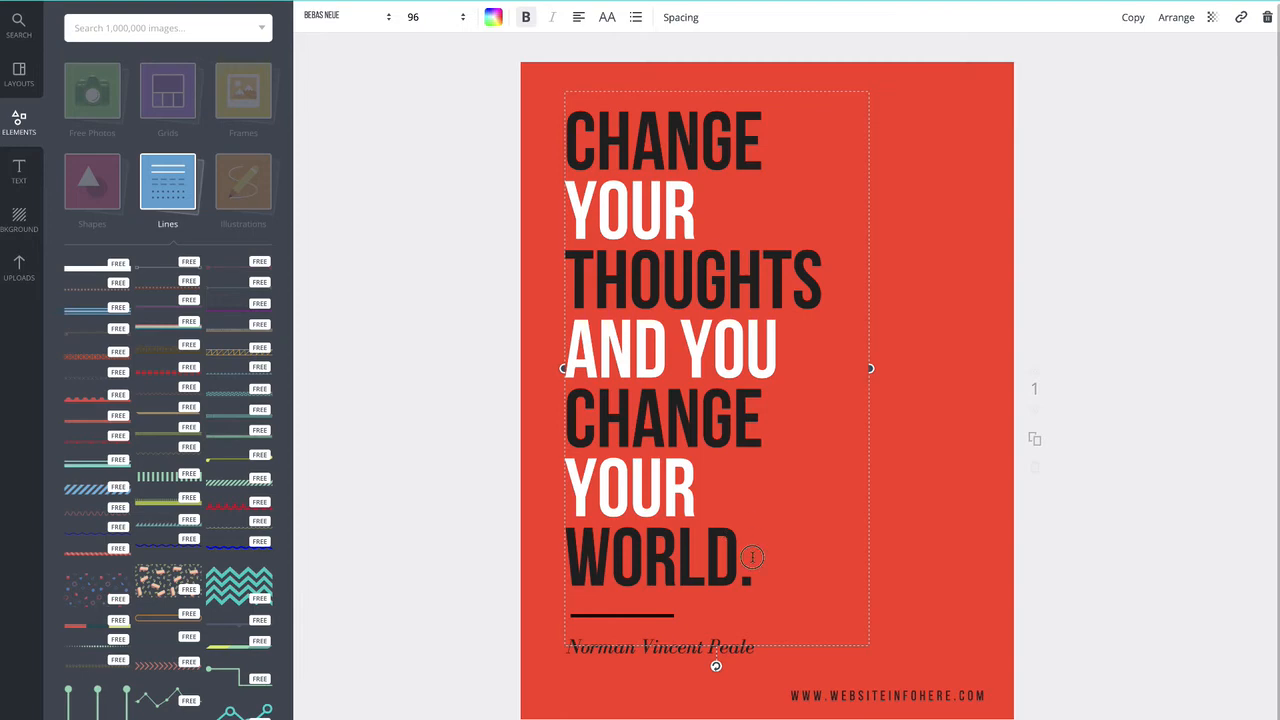
{"action": "left_click_drag", "start_coordinate": [752, 557], "coordinate": [532, 120]}
{"action": "left_click", "coordinate": [493, 18]}
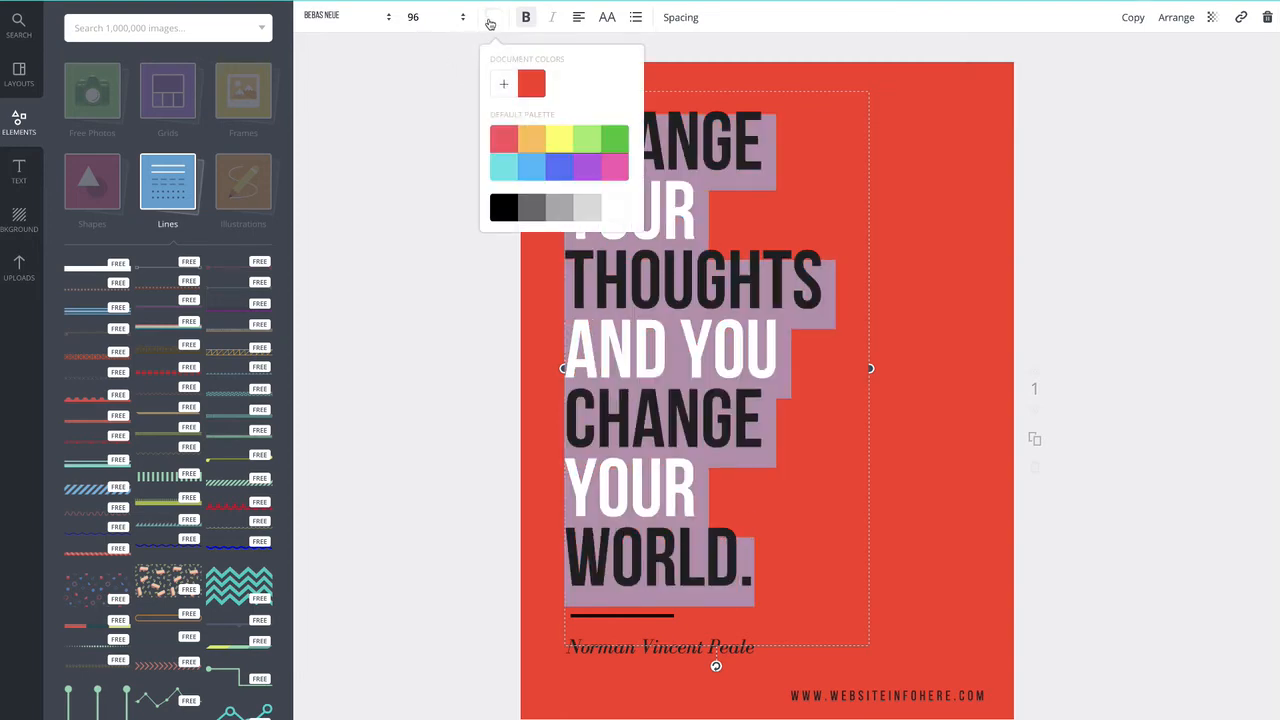
{"action": "left_click", "coordinate": [607, 204]}
{"action": "left_click", "coordinate": [444, 318]}
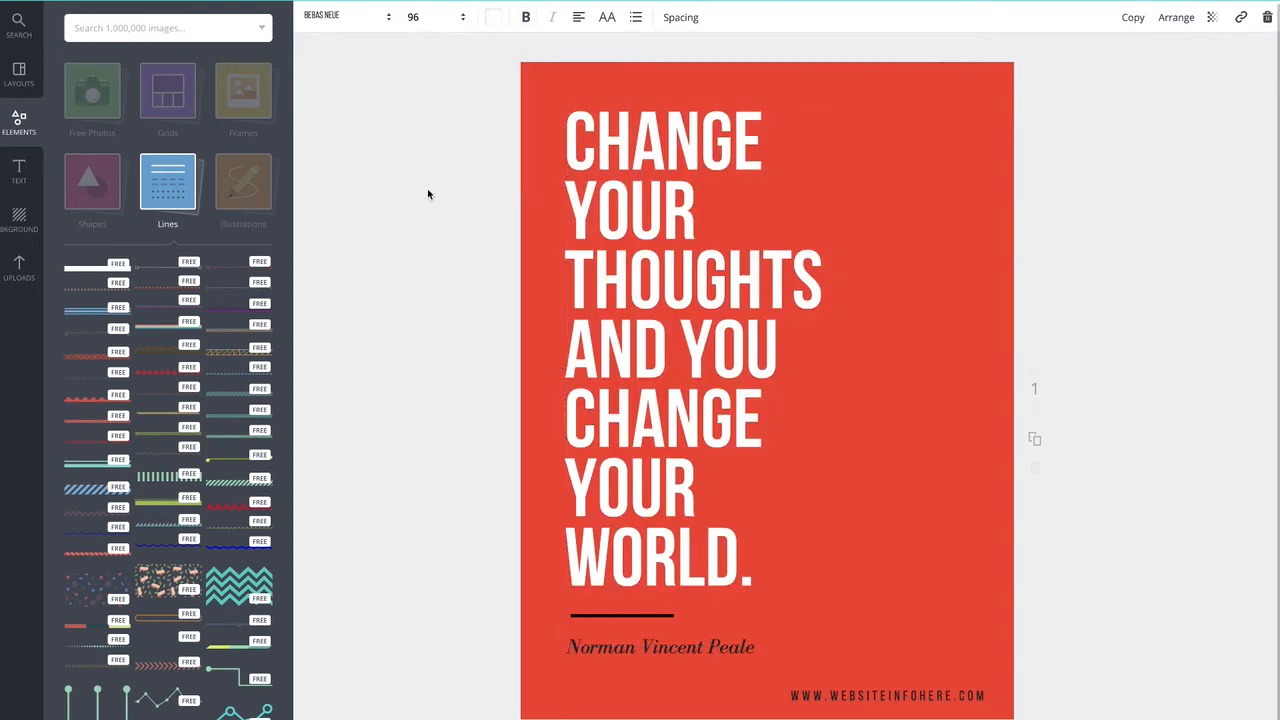
{"action": "left_click", "coordinate": [428, 190]}
Step: Try the quote's word "THOUGHTS" without bold
{"action": "double_click", "coordinate": [703, 285]}
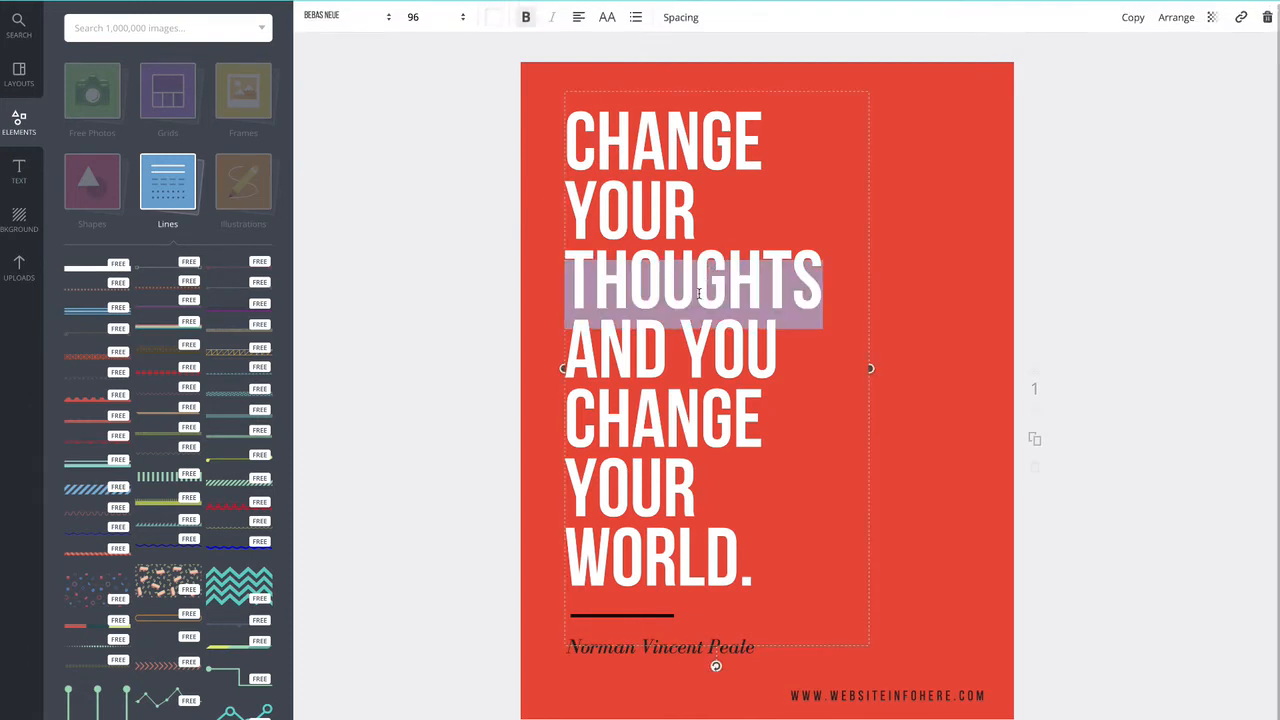
{"action": "left_click", "coordinate": [526, 20]}
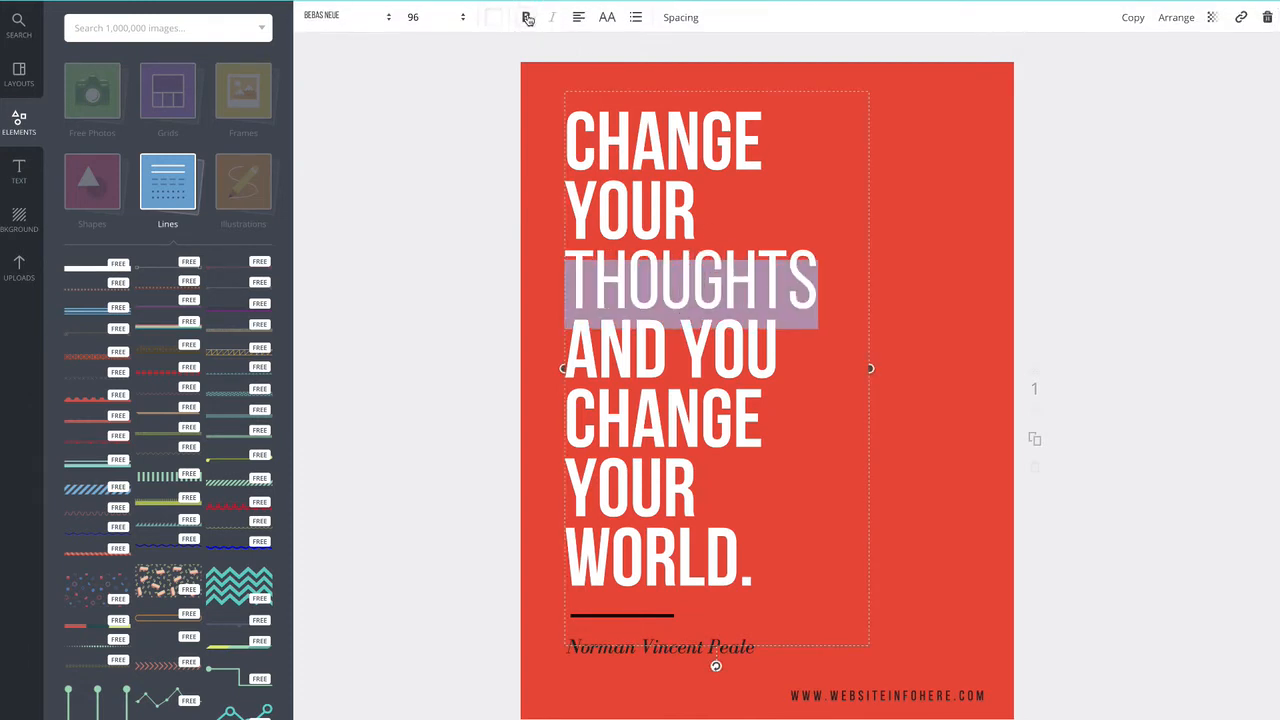
{"action": "left_click", "coordinate": [527, 22]}
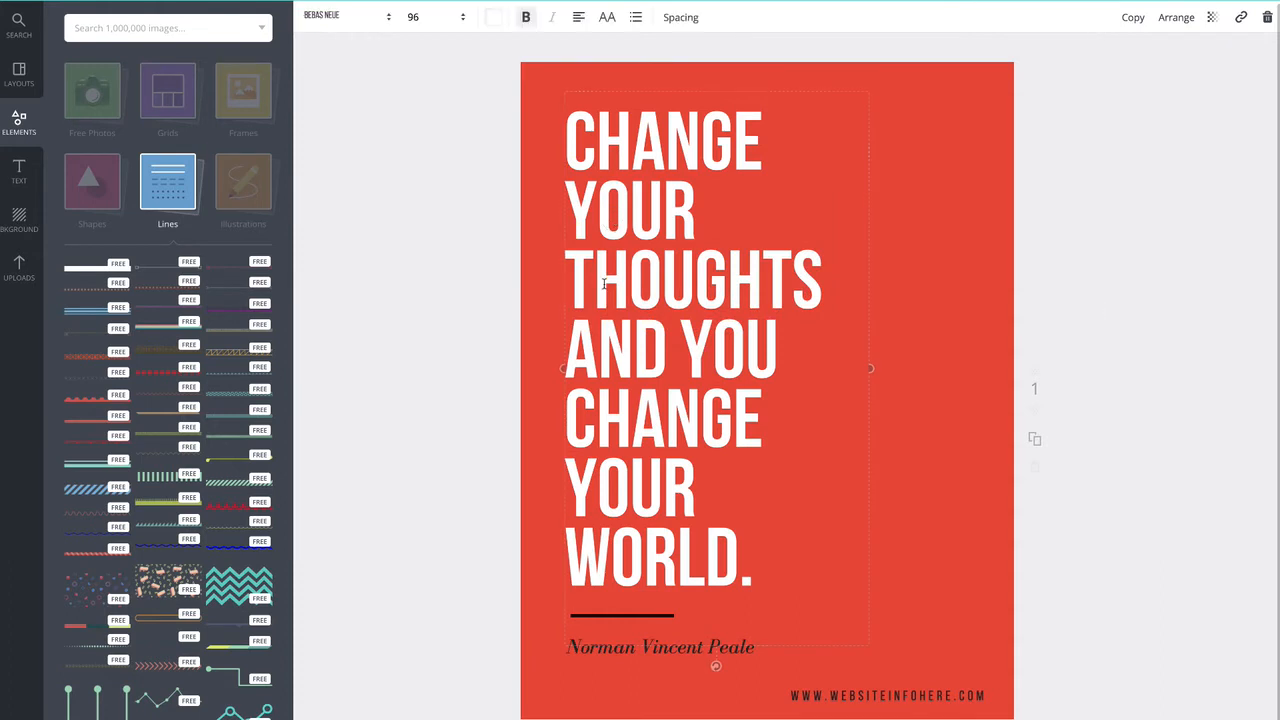
Step: Copy "CHANGE YOUR THOUGHTS" and delete it from the quote, including the leftover space before "AND YOU"
{"action": "left_click_drag", "start_coordinate": [566, 362], "coordinate": [762, 425]}
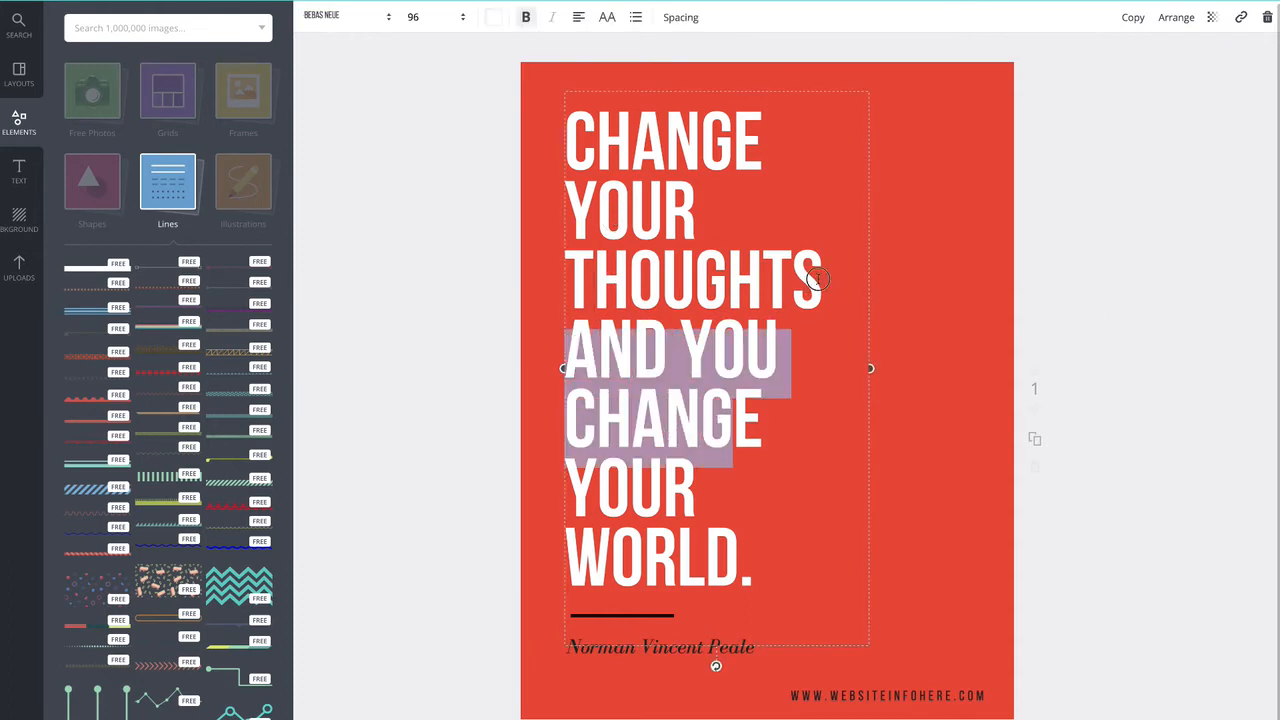
{"action": "left_click_drag", "start_coordinate": [818, 279], "coordinate": [556, 137]}
{"action": "key", "text": "ctrl+c"}
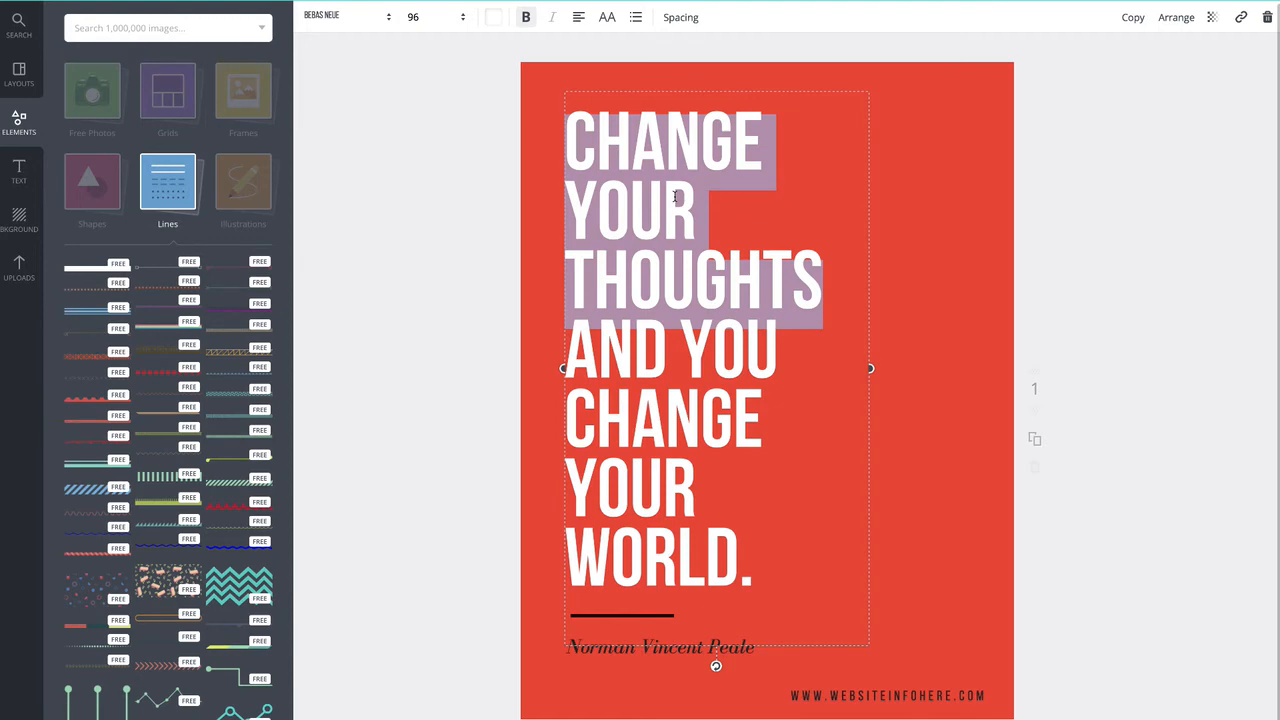
{"action": "key", "text": "BackSpace"}
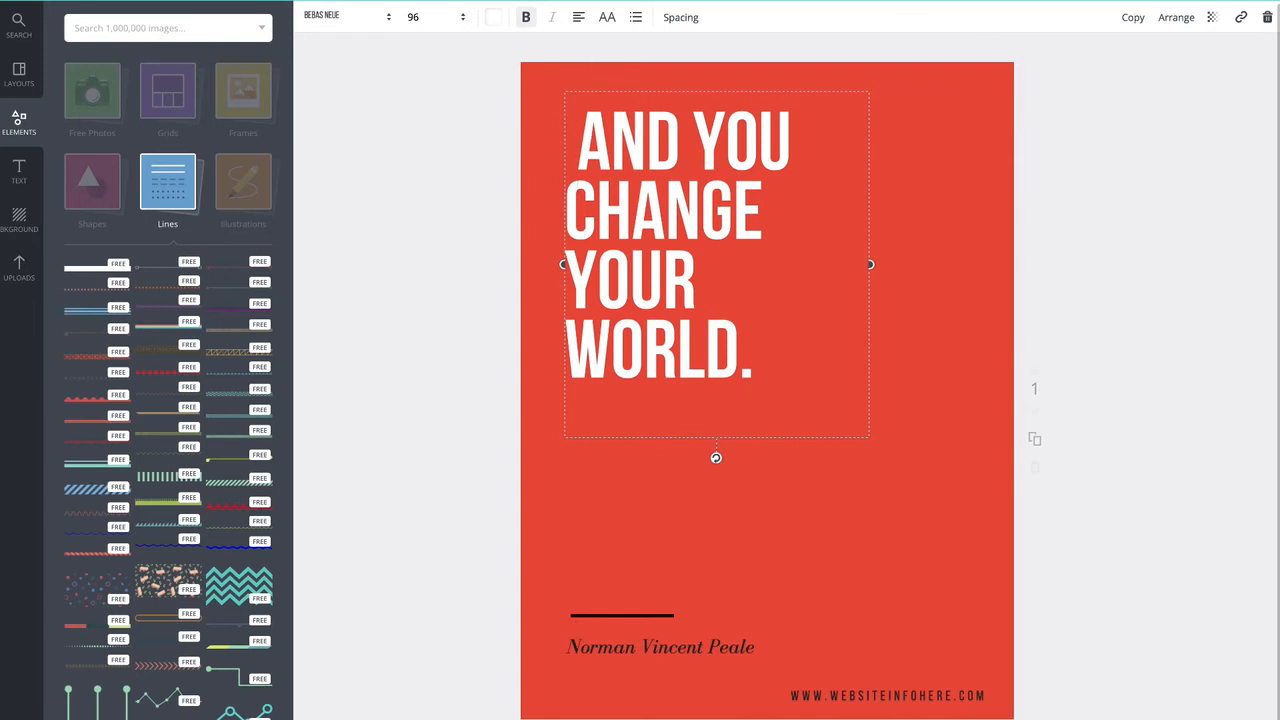
{"action": "key", "text": "Delete"}
{"action": "key", "text": "Escape"}
Step: Move the "AND YOU CHANGE YOUR WORLD." block down to just above the black line and place a duplicate of it near the poster's top
{"action": "left_click_drag", "start_coordinate": [651, 171], "coordinate": [772, 323]}
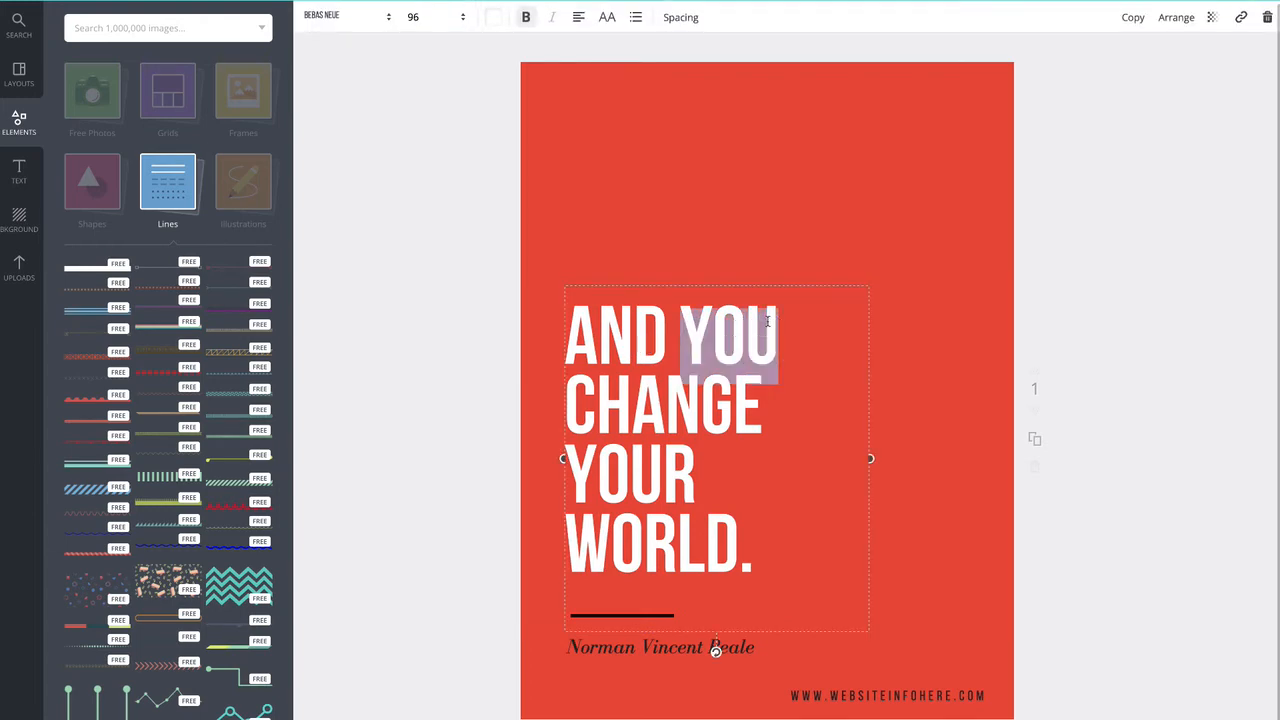
{"action": "left_click", "coordinate": [678, 222]}
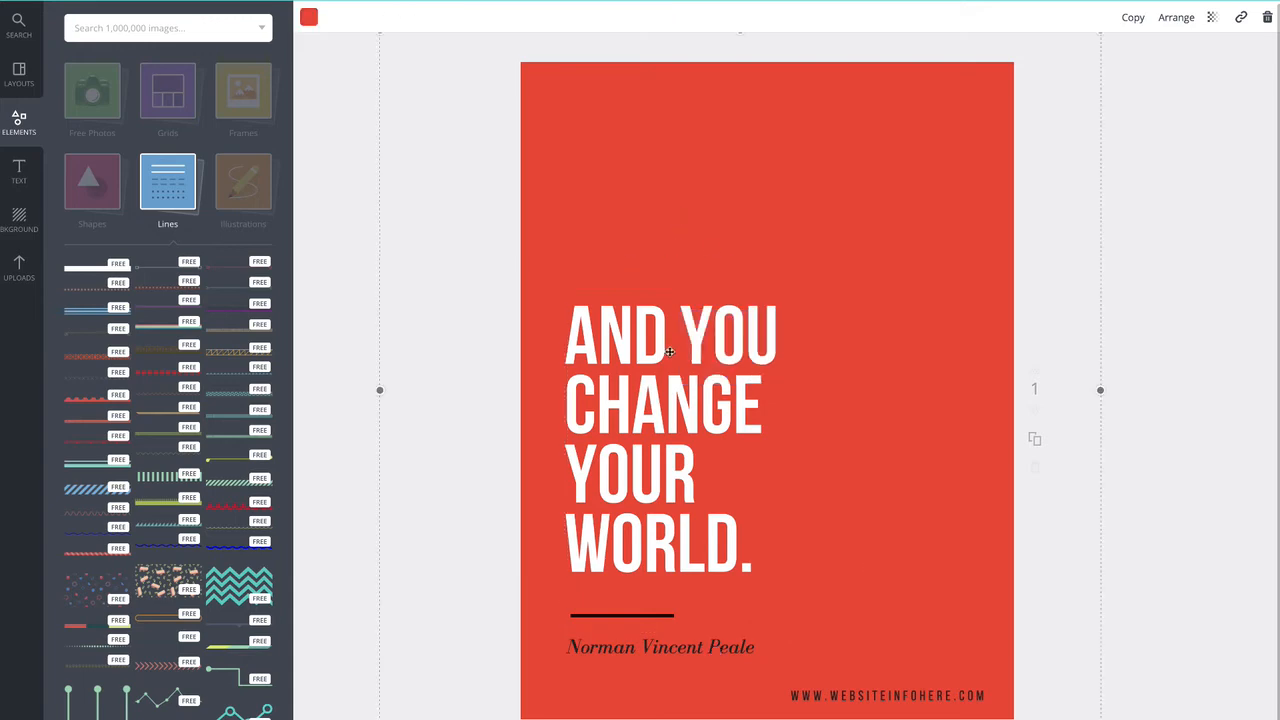
{"action": "left_click", "coordinate": [635, 330]}
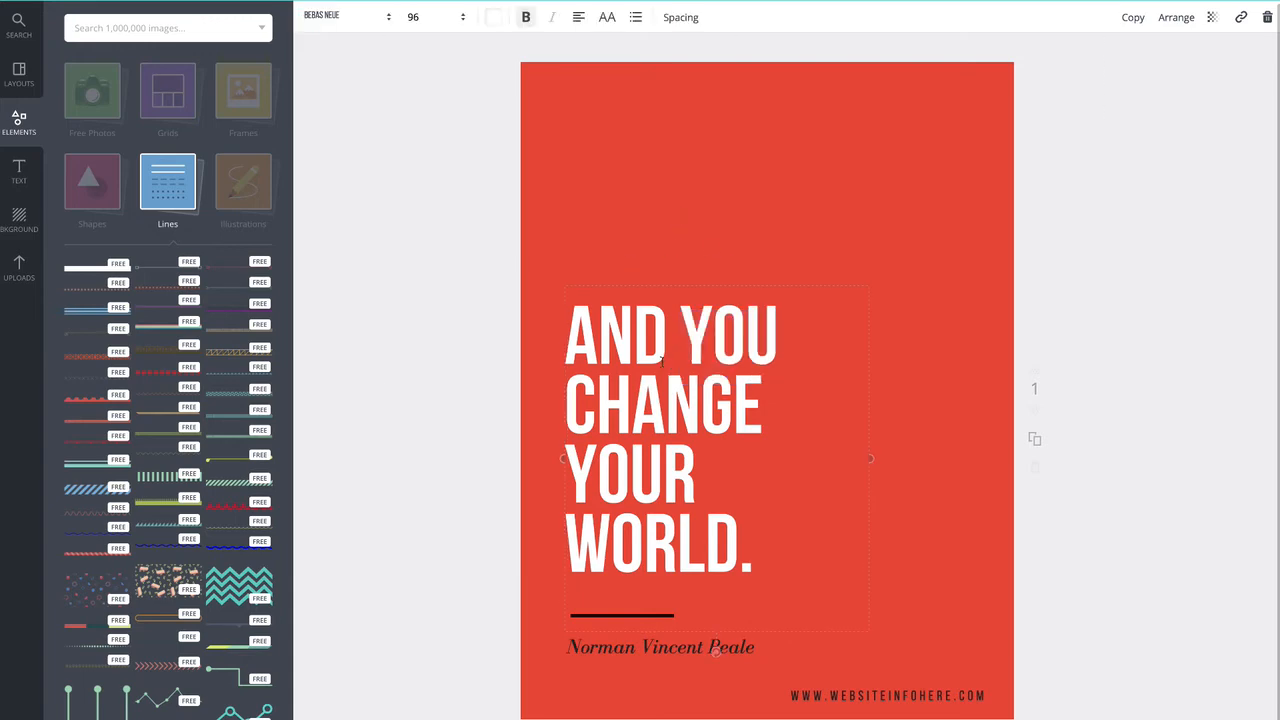
{"action": "left_click", "coordinate": [1130, 18]}
{"action": "left_click_drag", "start_coordinate": [735, 328], "coordinate": [748, 112]}
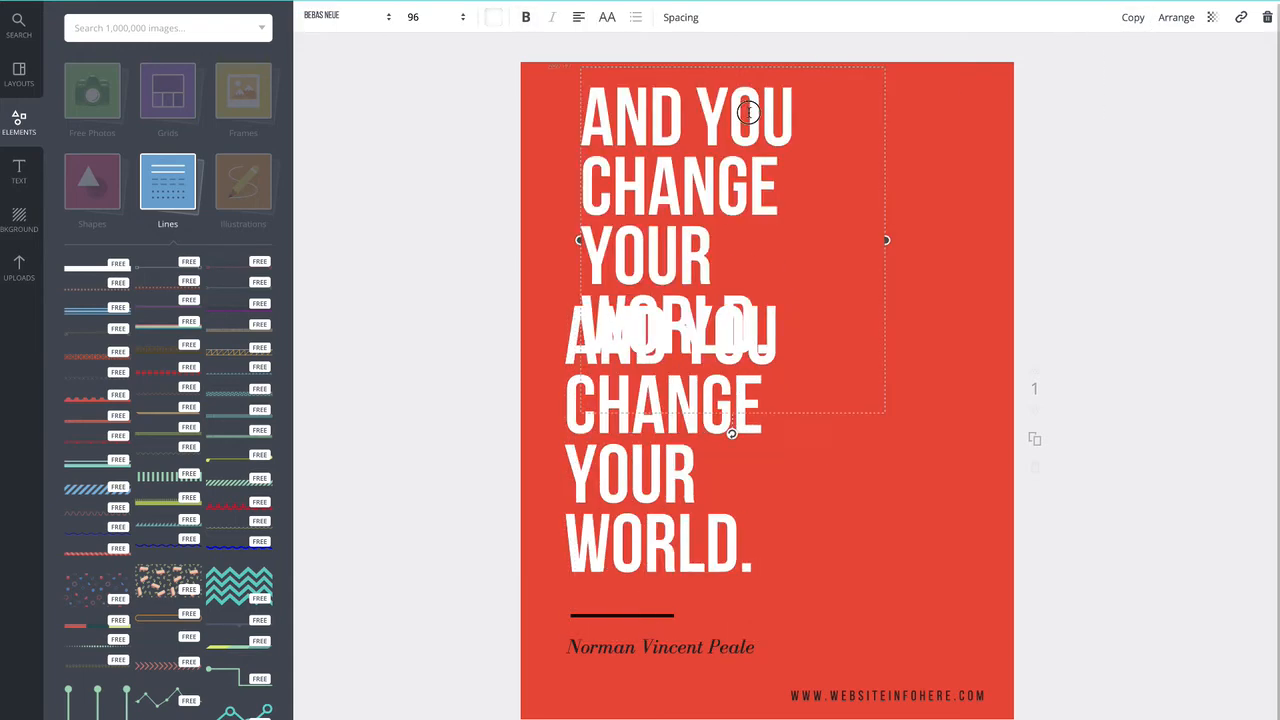
Step: Replace the duplicate's text with the copied "CHANGE YOUR THOUGHTS" and align the block directly above "AND YOU" at the same left edge
{"action": "left_click", "coordinate": [590, 100]}
{"action": "left_click_drag", "start_coordinate": [590, 100], "coordinate": [843, 360]}
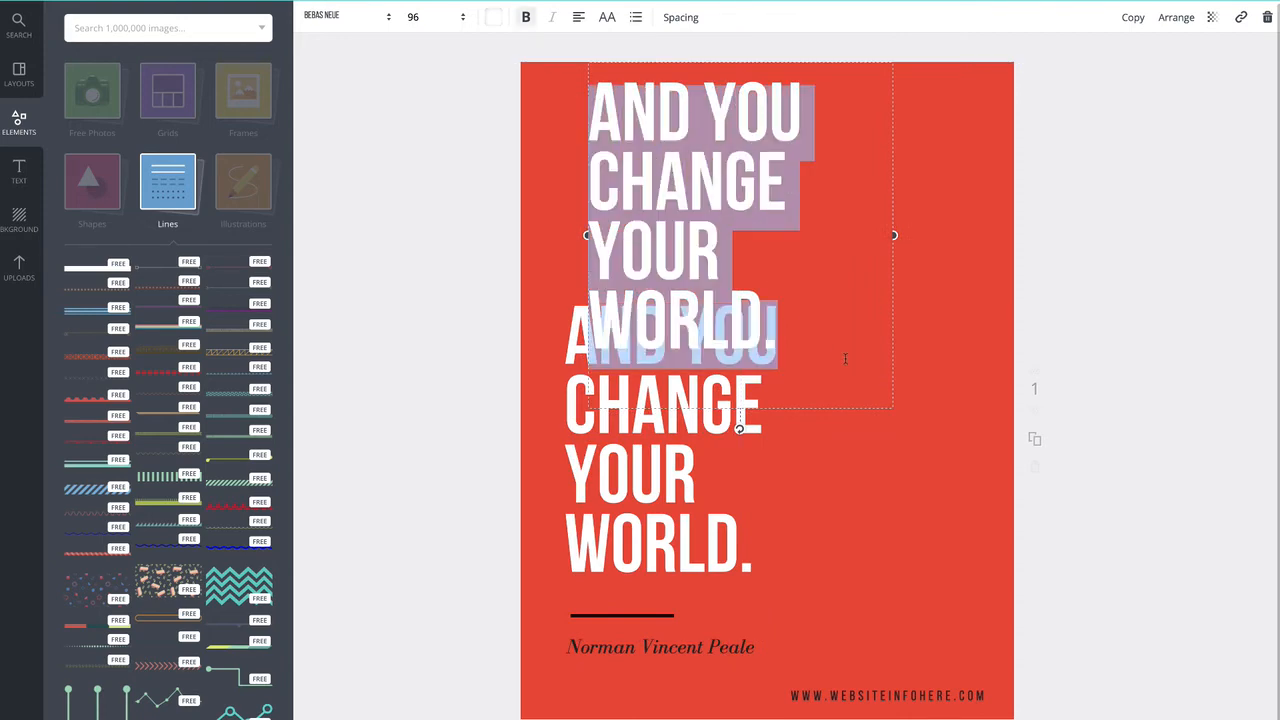
{"action": "key", "text": "ctrl+v"}
{"action": "left_click", "coordinate": [469, 209]}
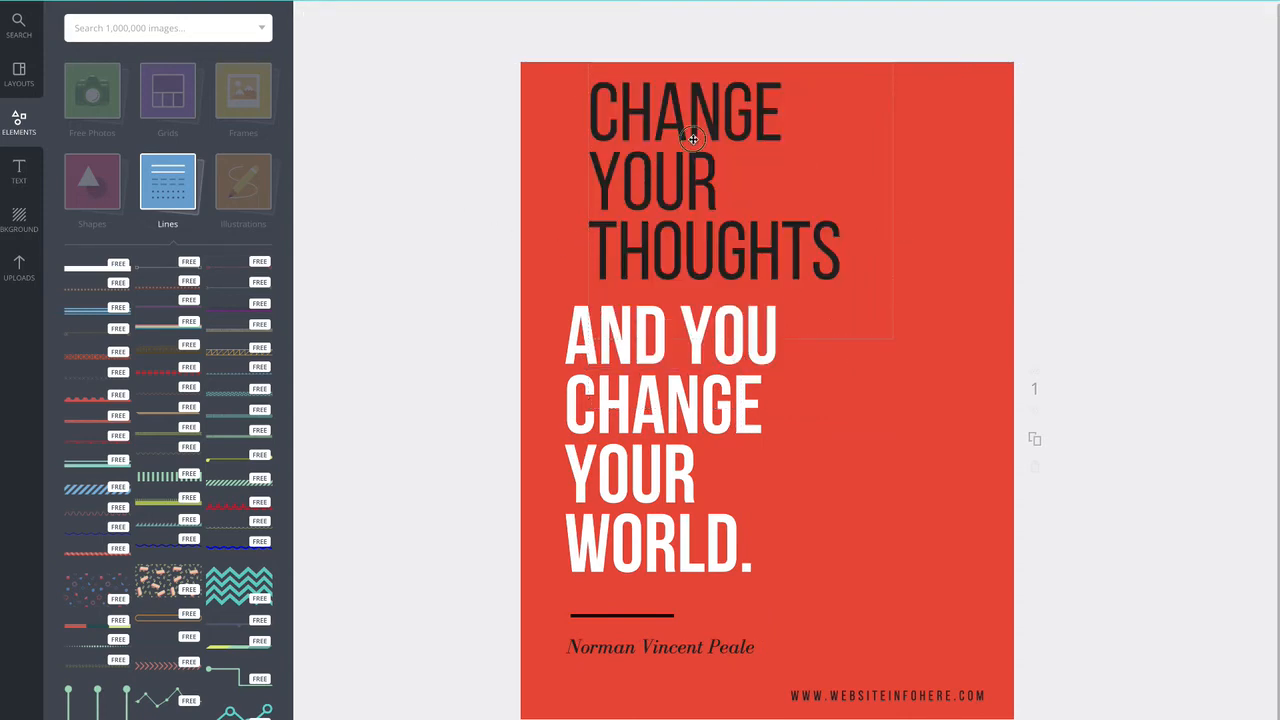
{"action": "left_click_drag", "start_coordinate": [693, 139], "coordinate": [667, 152]}
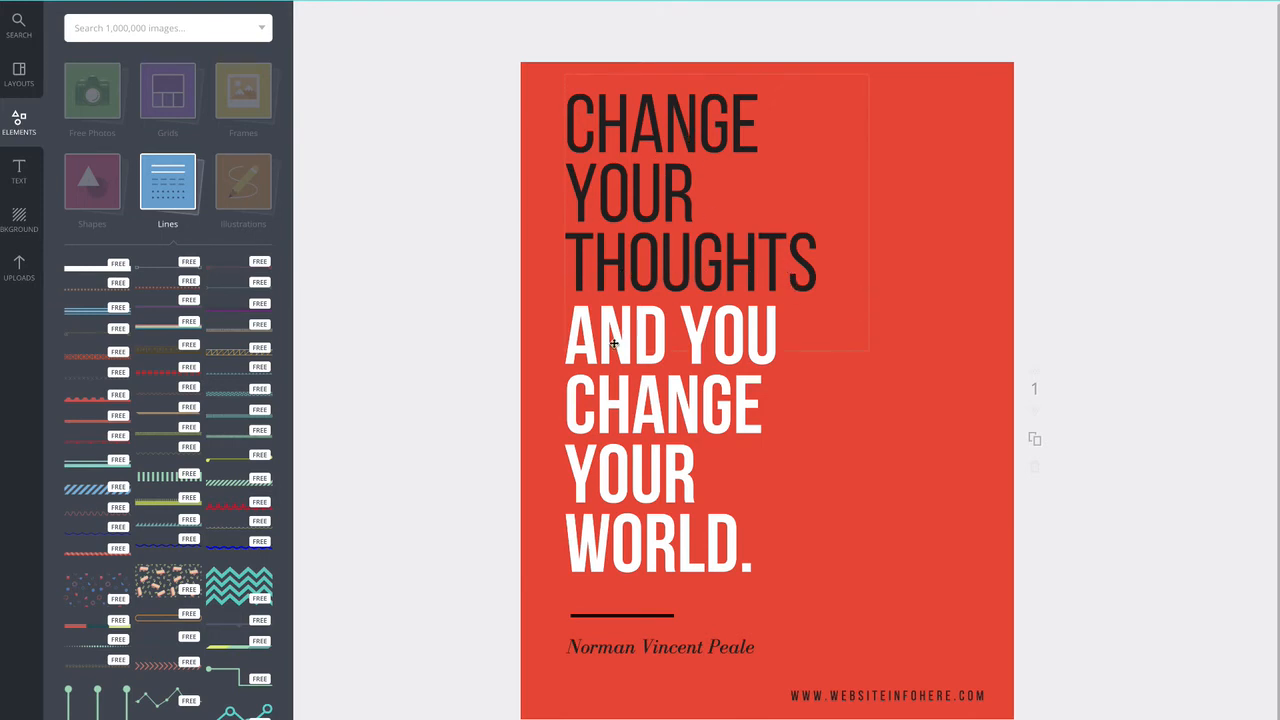
Step: Try the Bodoni FLF font on the "CHANGE YOUR THOUGHTS" block
{"action": "double_click", "coordinate": [690, 263]}
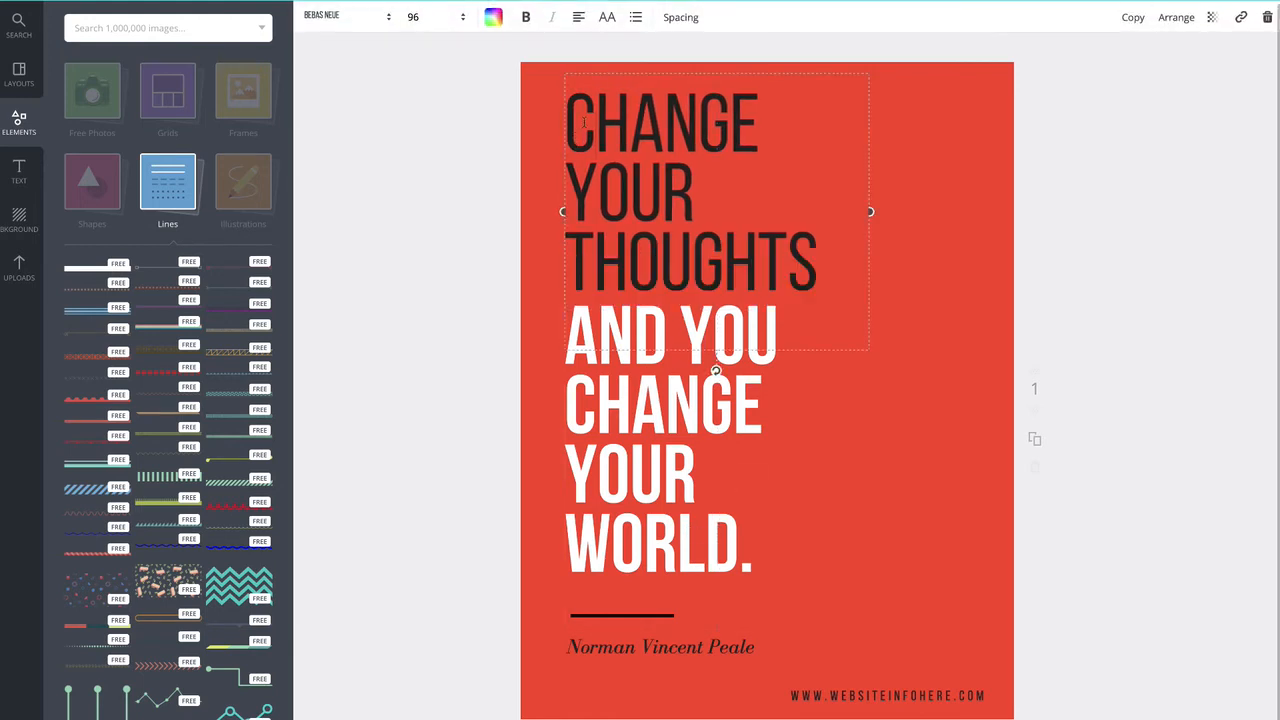
{"action": "left_click_drag", "start_coordinate": [822, 240], "coordinate": [553, 112]}
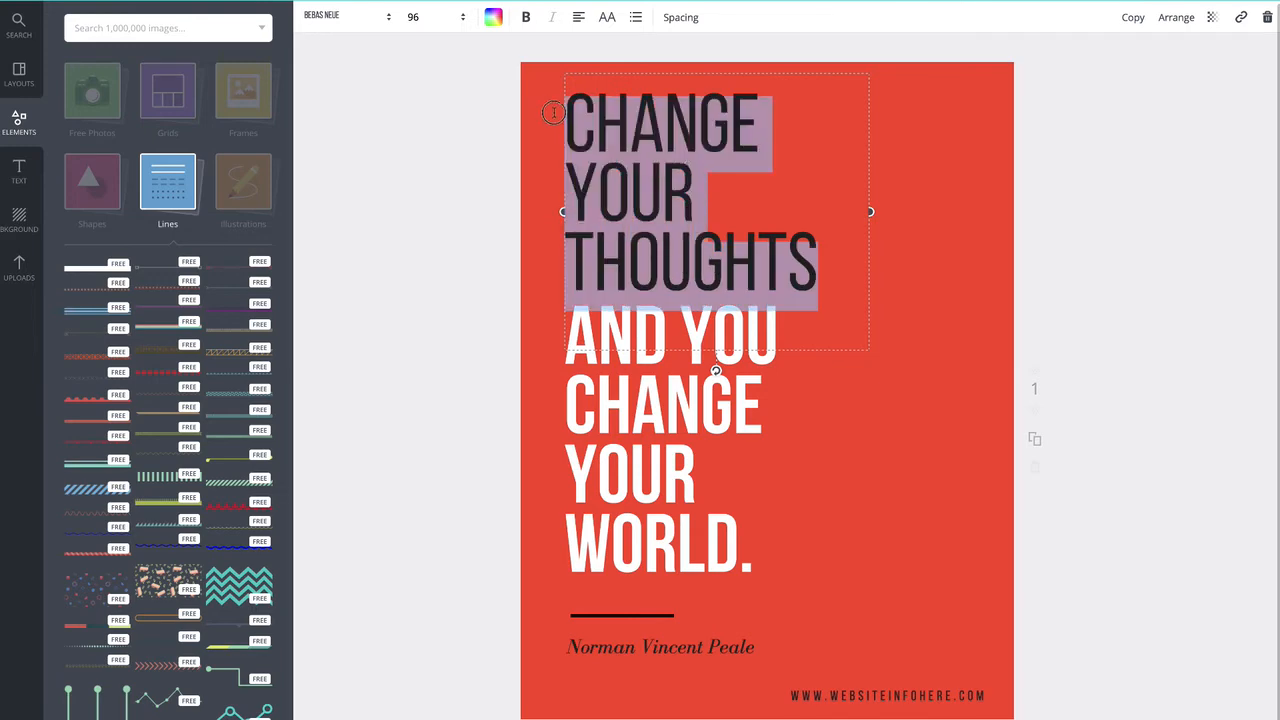
{"action": "left_click", "coordinate": [366, 20]}
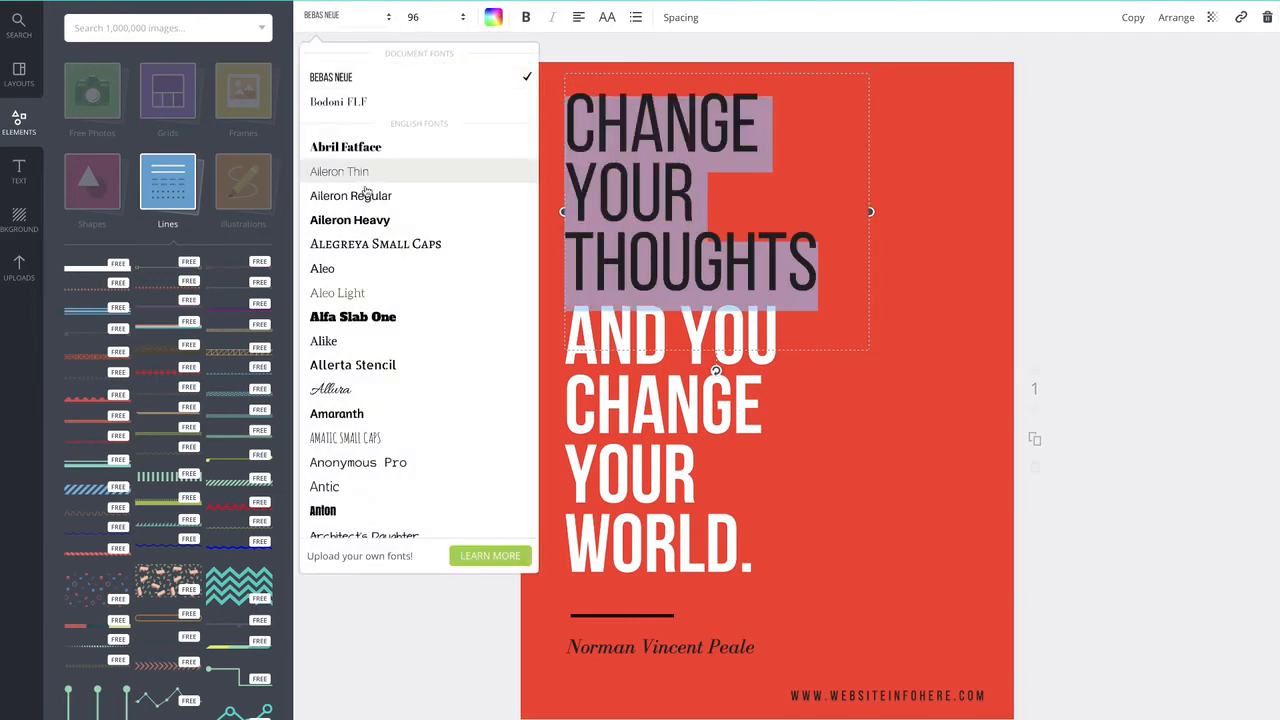
{"action": "left_click", "coordinate": [358, 103]}
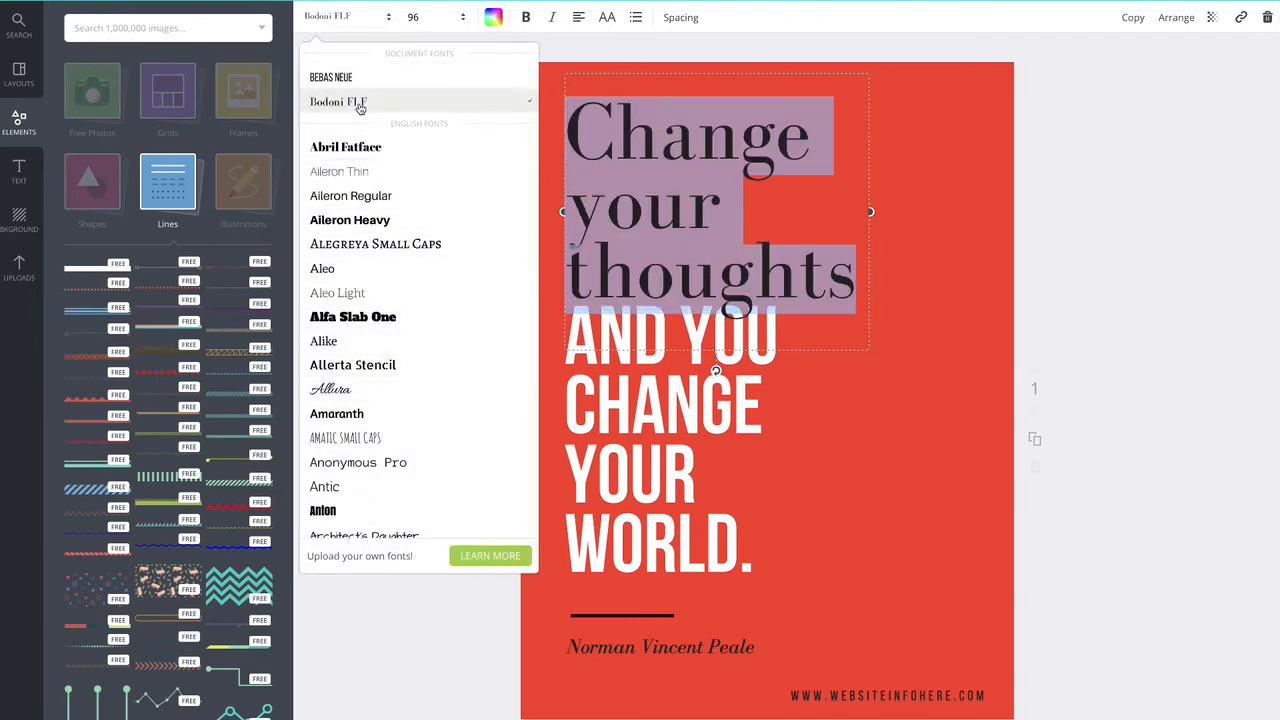
{"action": "left_click", "coordinate": [397, 160]}
{"action": "left_click", "coordinate": [568, 130]}
{"action": "left_click_drag", "start_coordinate": [568, 130], "coordinate": [876, 266]}
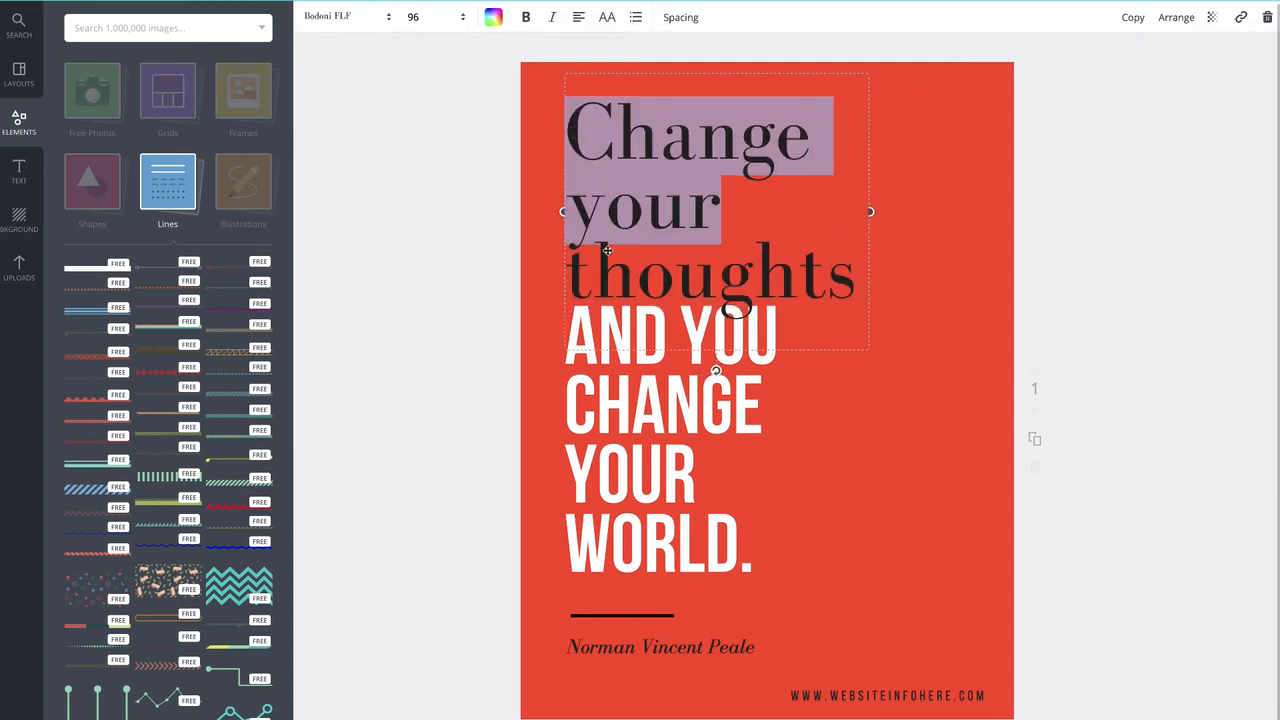
{"action": "key", "text": "ctrl+z"}
Step: Make the "CHANGE YOUR THOUGHTS" text bold
{"action": "left_click_drag", "start_coordinate": [805, 250], "coordinate": [515, 90]}
{"action": "left_click", "coordinate": [525, 17]}
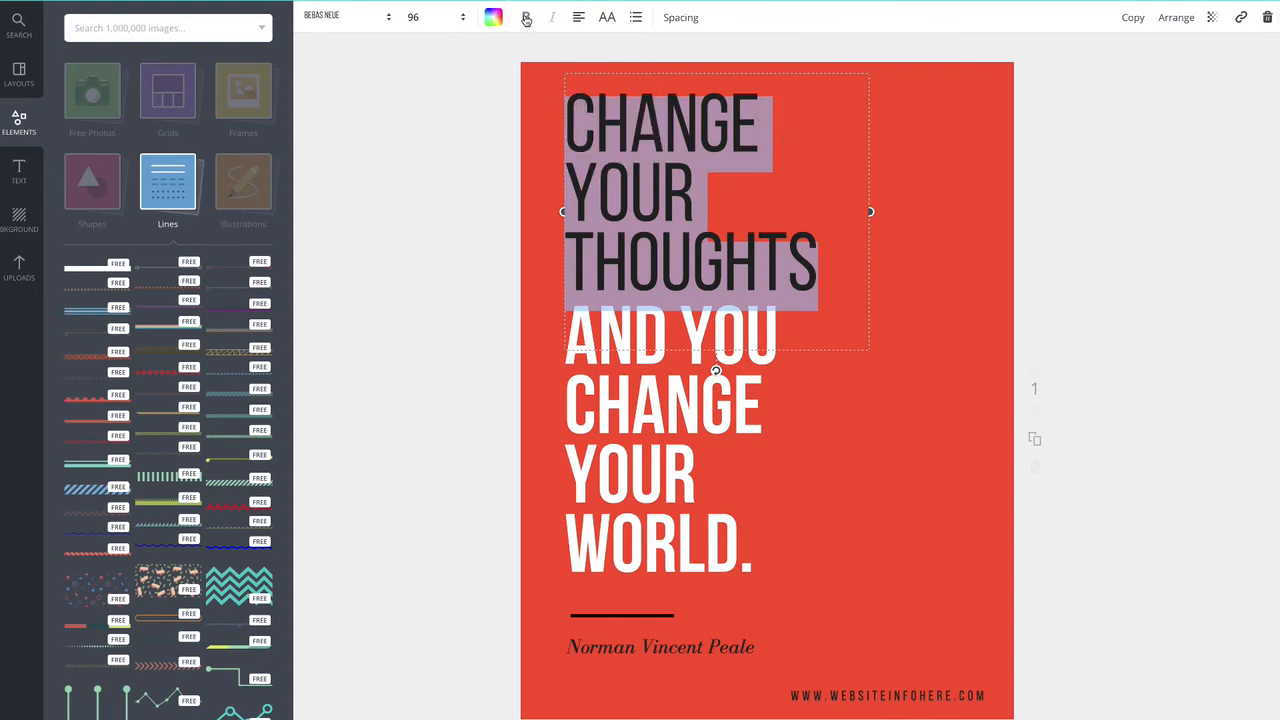
{"action": "left_click", "coordinate": [486, 114]}
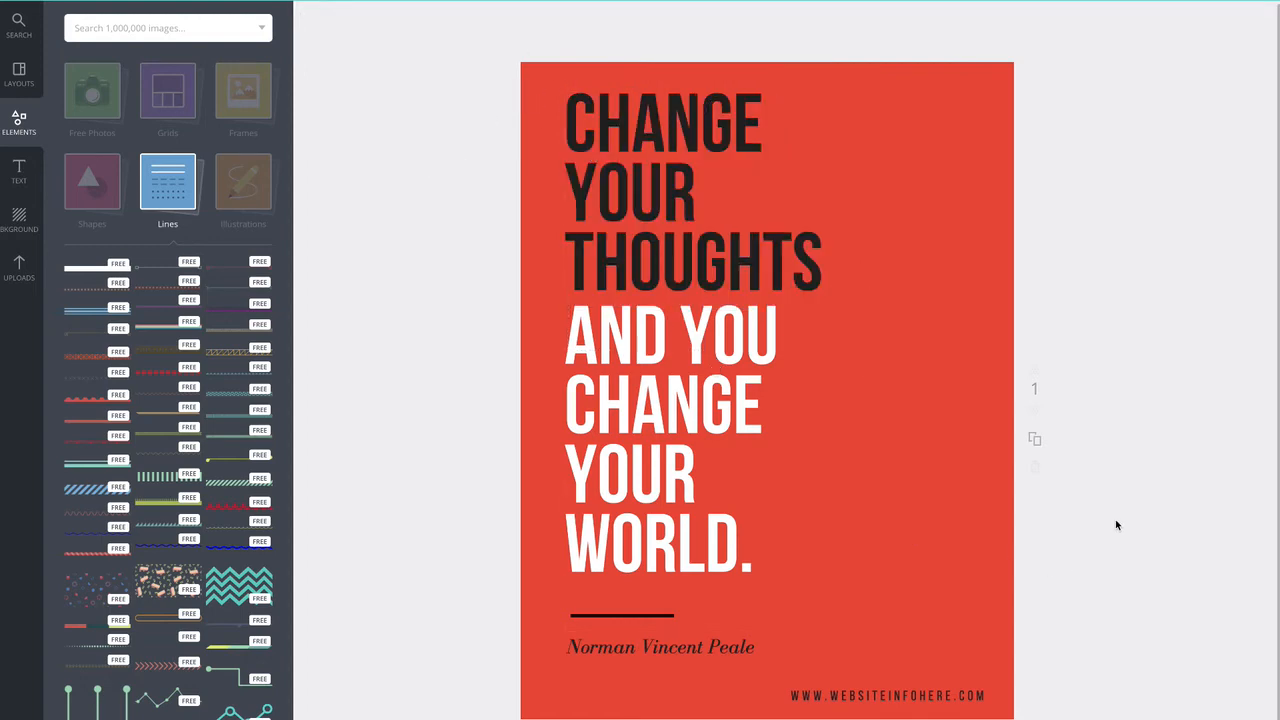
{"action": "mouse_move", "coordinate": [660, 612]}
{"action": "left_mouse_down"}
{"action": "mouse_move", "coordinate": [655, 626]}
{"action": "mouse_move", "coordinate": [657, 611]}
{"action": "left_mouse_up"}
{"action": "left_click", "coordinate": [596, 645]}
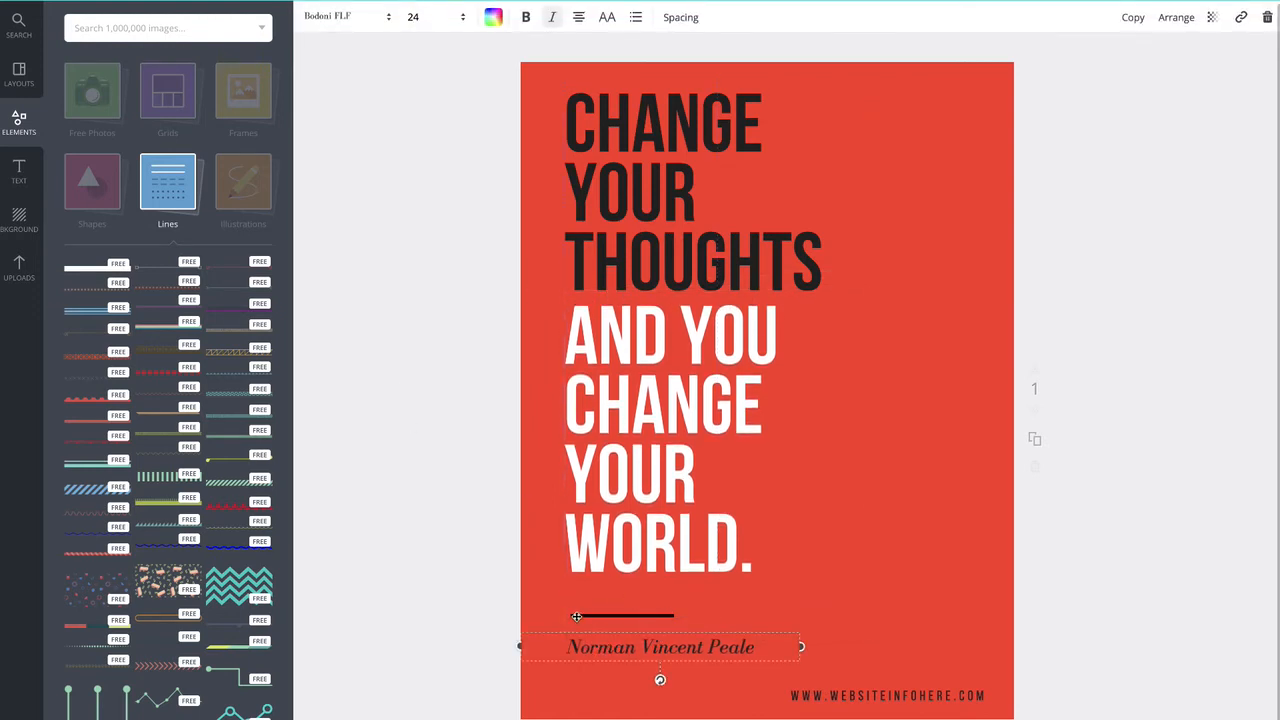
{"action": "left_click", "coordinate": [489, 597]}
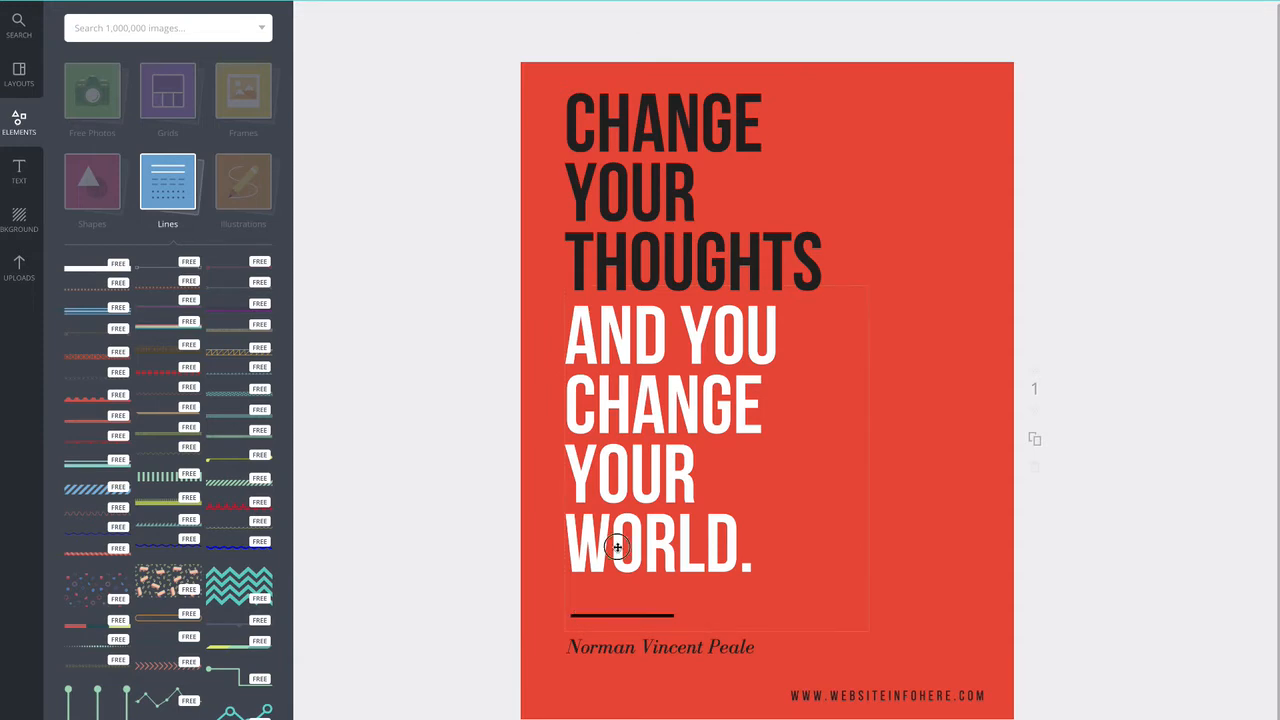
{"action": "left_click", "coordinate": [703, 545]}
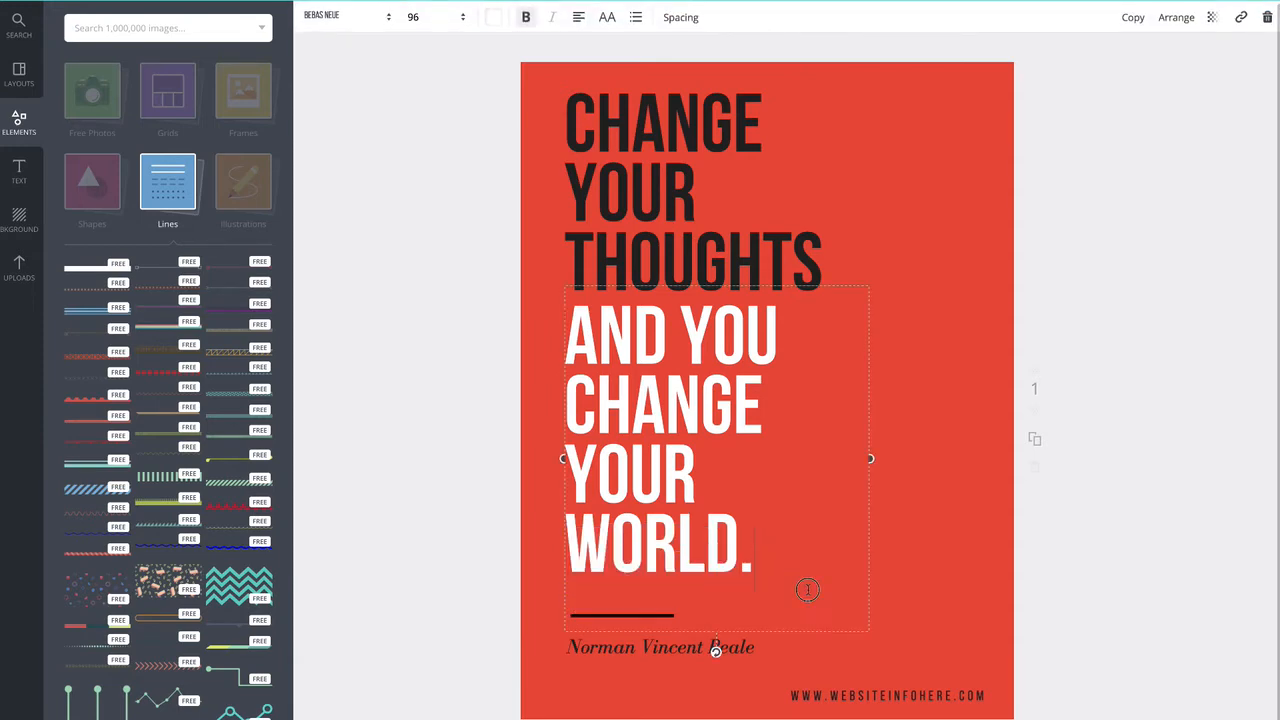
Step: Group the two quote text blocks, the divider line and the author's name
{"action": "left_click", "coordinate": [505, 371]}
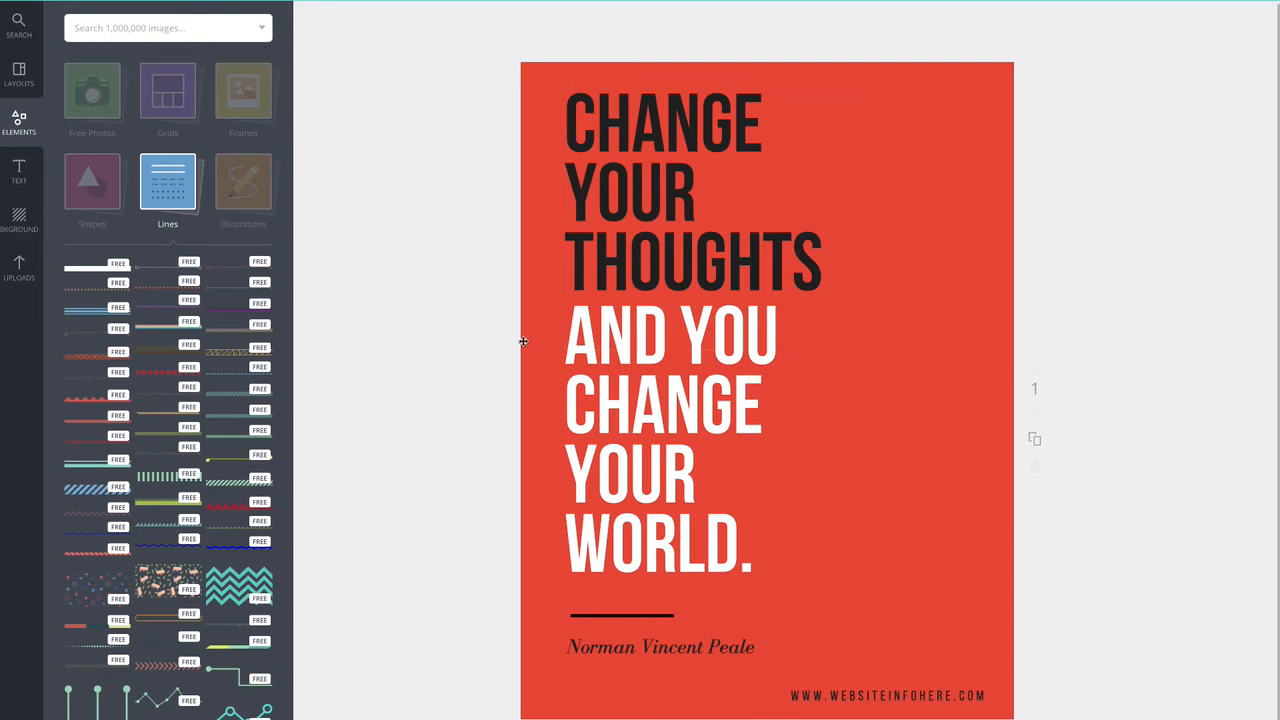
{"action": "left_click_drag", "start_coordinate": [653, 609], "coordinate": [611, 617]}
{"action": "left_click", "coordinate": [652, 218]}
{"action": "left_click_drag", "start_coordinate": [455, 105], "coordinate": [694, 680]}
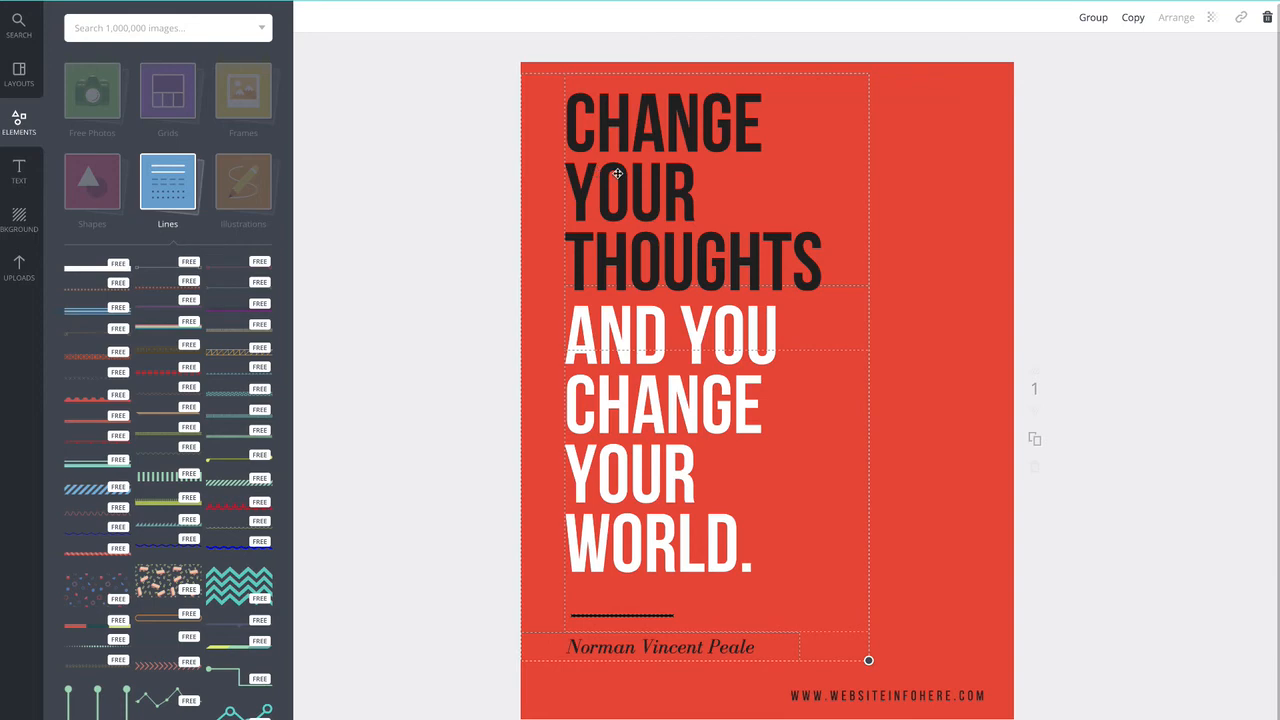
{"action": "left_click", "coordinate": [1093, 17]}
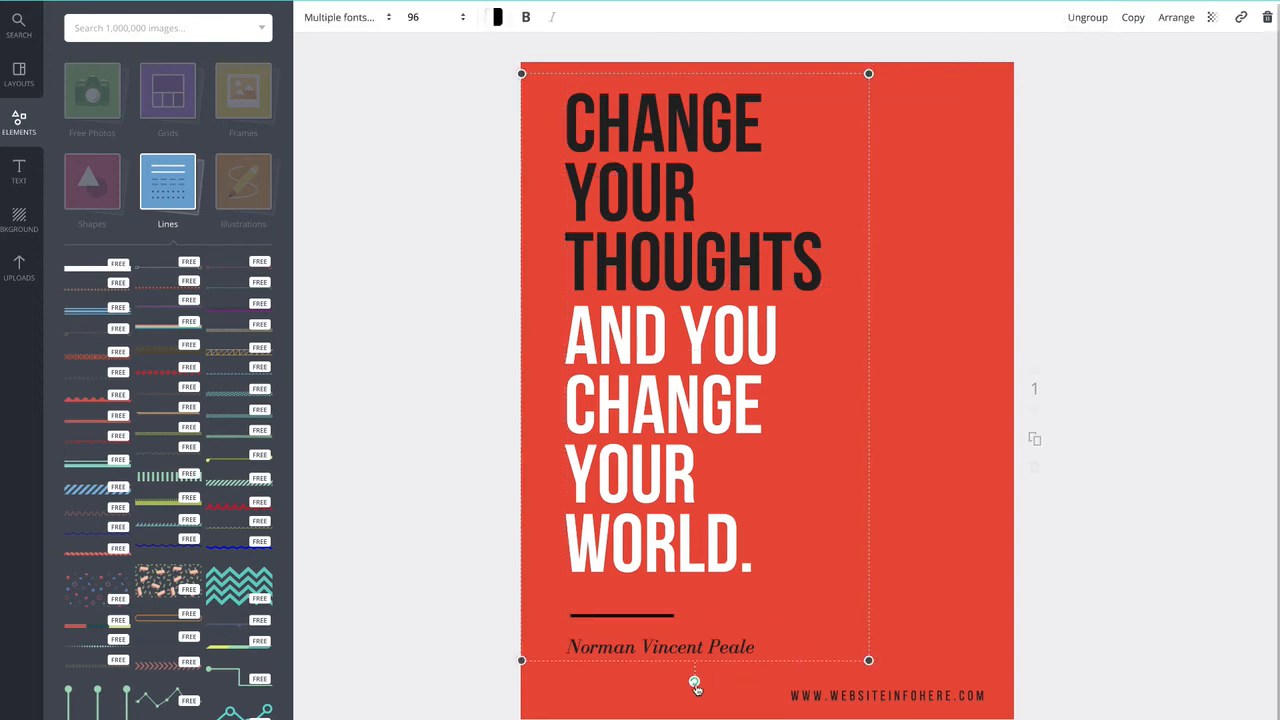
Step: Tilt the group counterclockwise and shift it right so all of the text sits on the poster
{"action": "left_click_drag", "start_coordinate": [695, 684], "coordinate": [805, 661]}
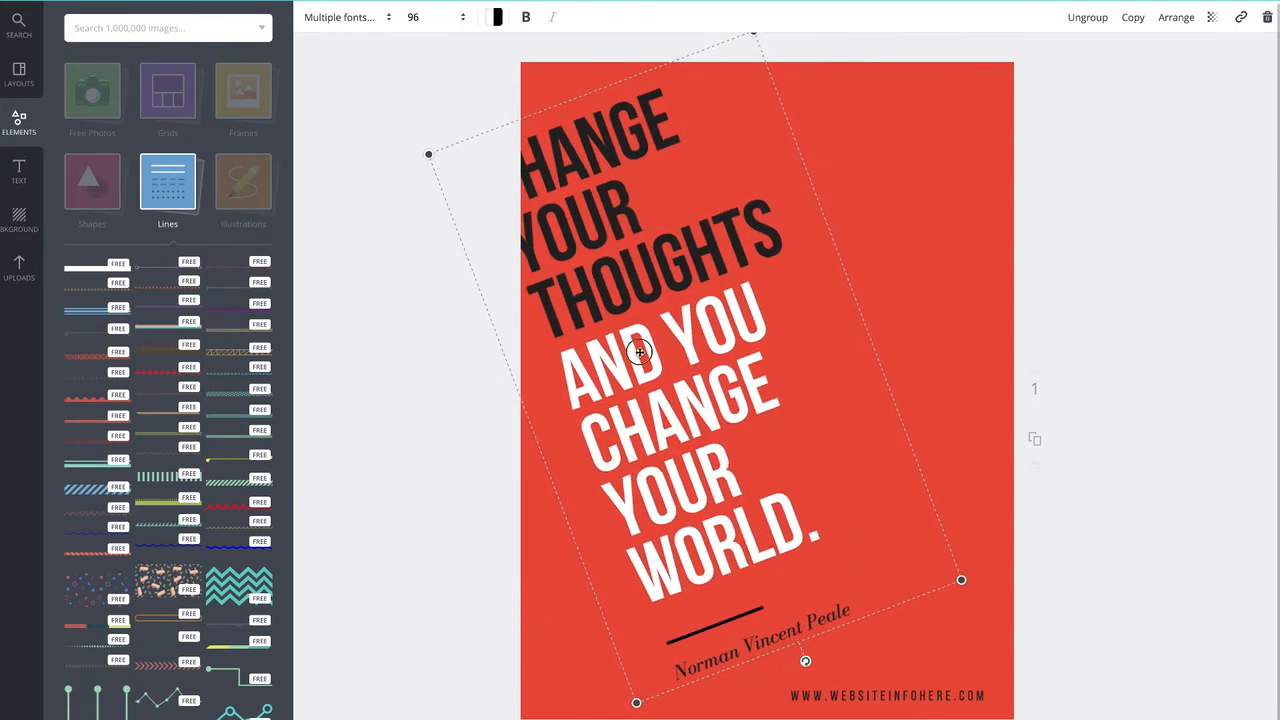
{"action": "left_click_drag", "start_coordinate": [640, 352], "coordinate": [711, 352]}
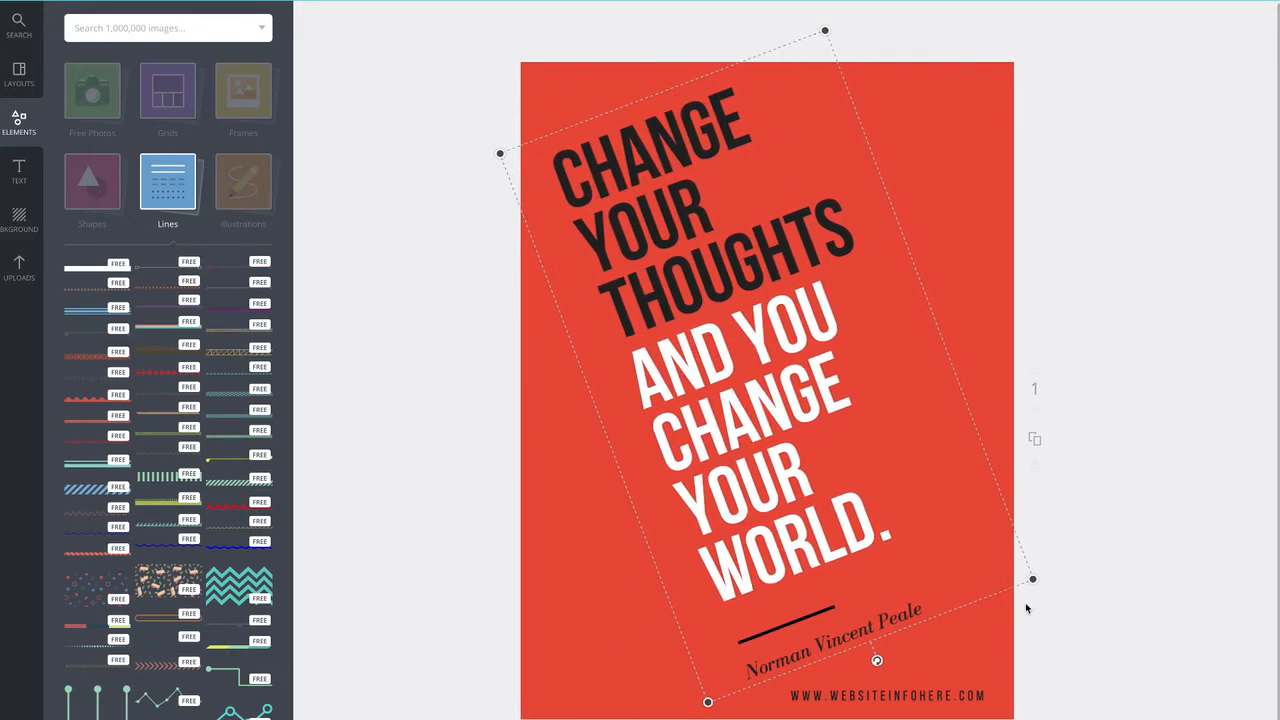
{"action": "left_click", "coordinate": [1085, 296]}
Step: Ungroup the tilted text blocks, divider line and author's name
{"action": "left_click", "coordinate": [711, 267]}
{"action": "left_click", "coordinate": [1085, 22]}
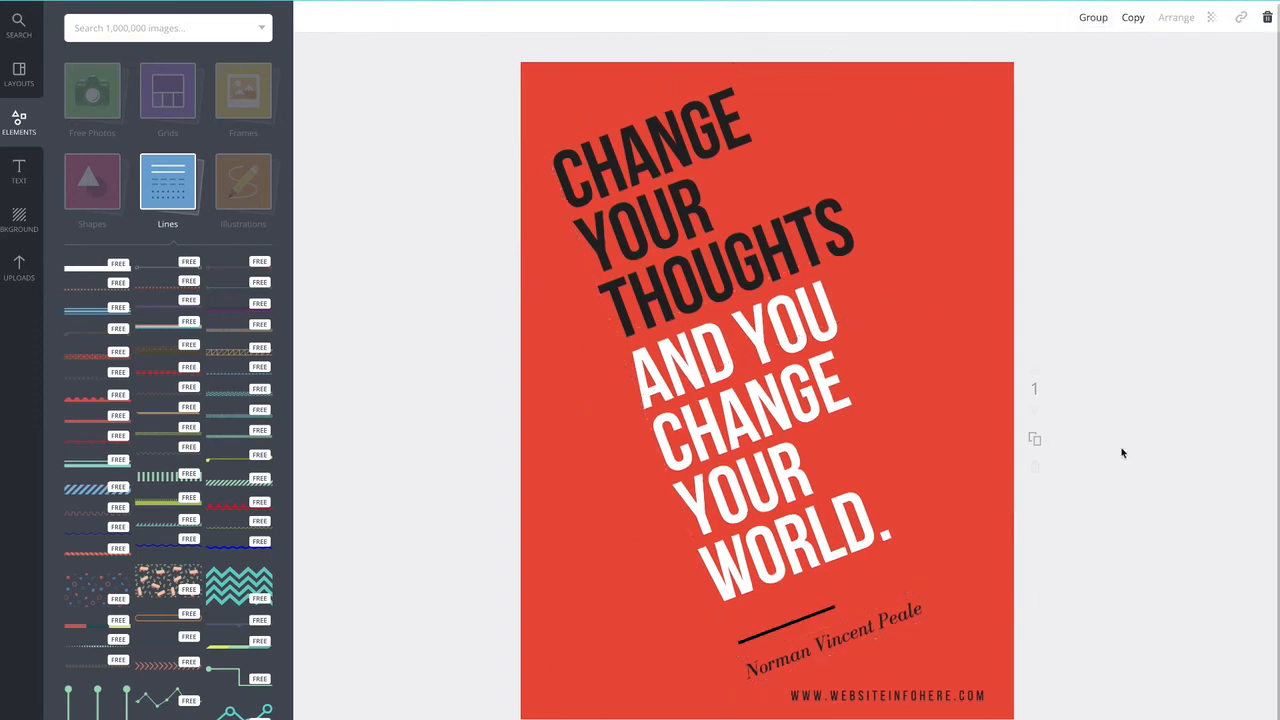
{"action": "left_click", "coordinate": [1120, 451]}
{"action": "left_click", "coordinate": [861, 634]}
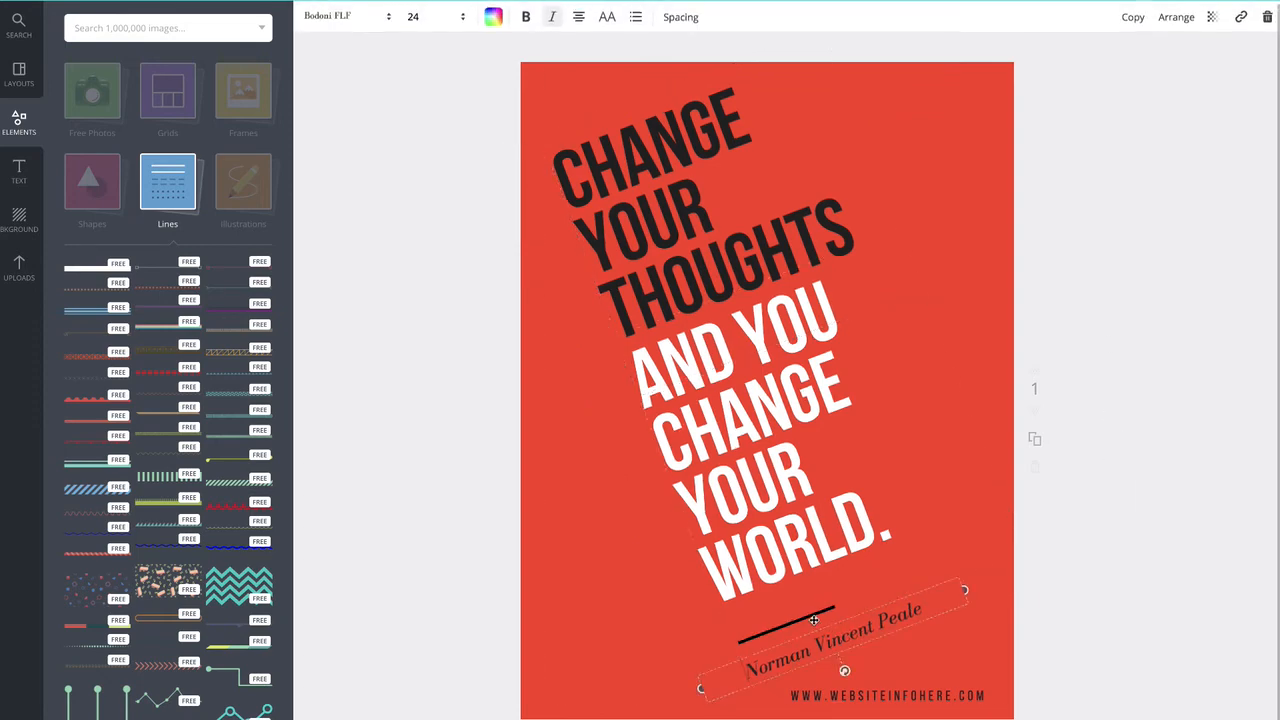
{"action": "left_click", "coordinate": [1017, 569]}
{"action": "left_click", "coordinate": [808, 612]}
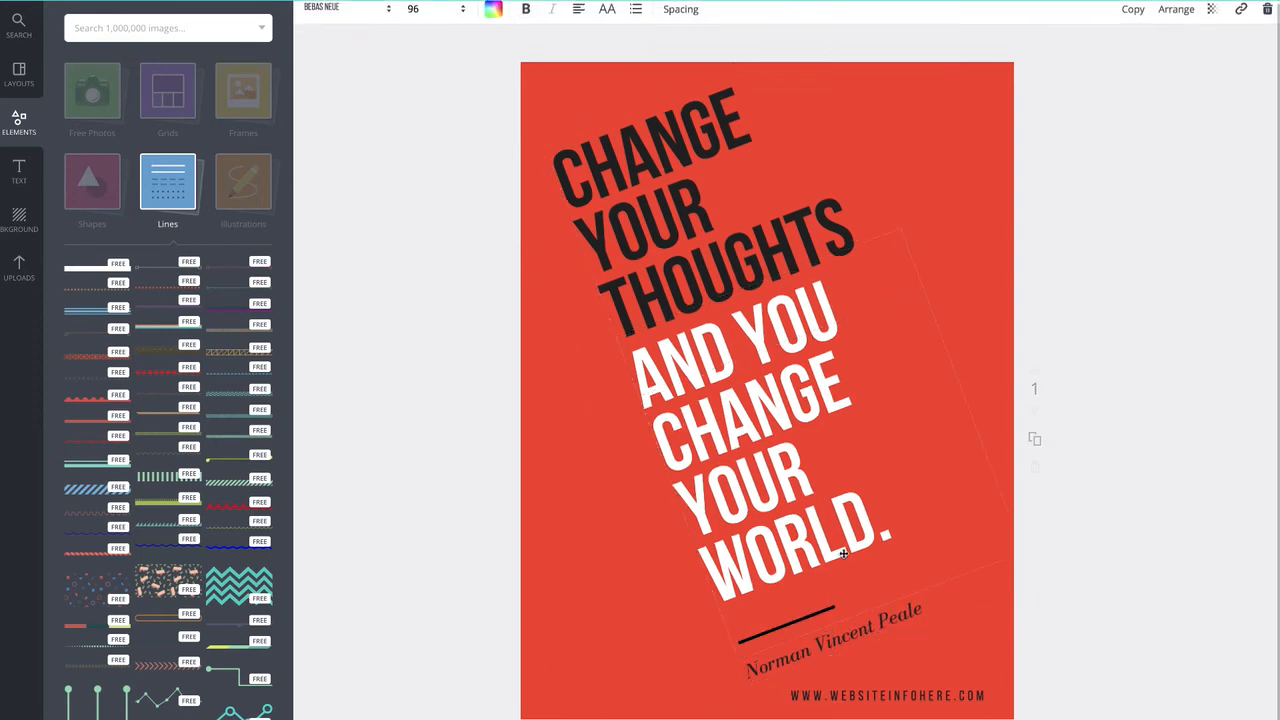
Step: Move the white "AND YOU CHANGE YOUR WORLD." block up and left, and delete the black divider line
{"action": "left_click_drag", "start_coordinate": [820, 540], "coordinate": [665, 473]}
{"action": "left_click", "coordinate": [795, 621]}
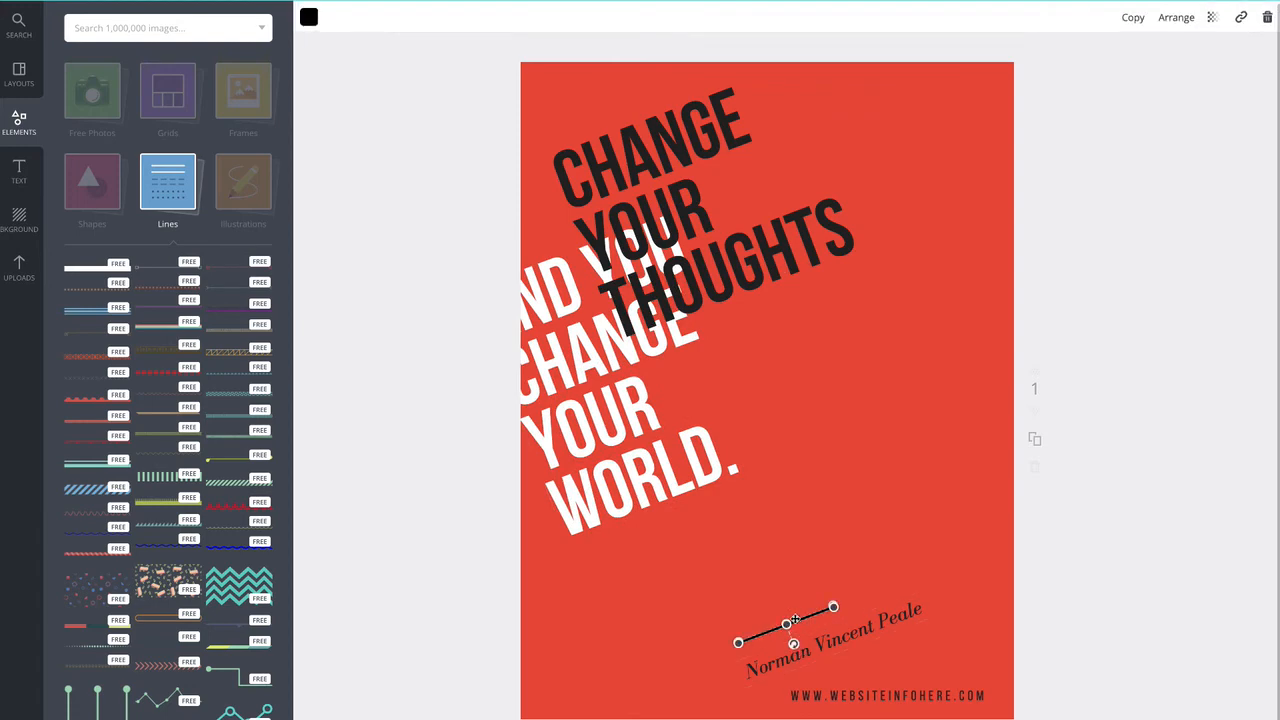
{"action": "left_click", "coordinate": [1265, 19]}
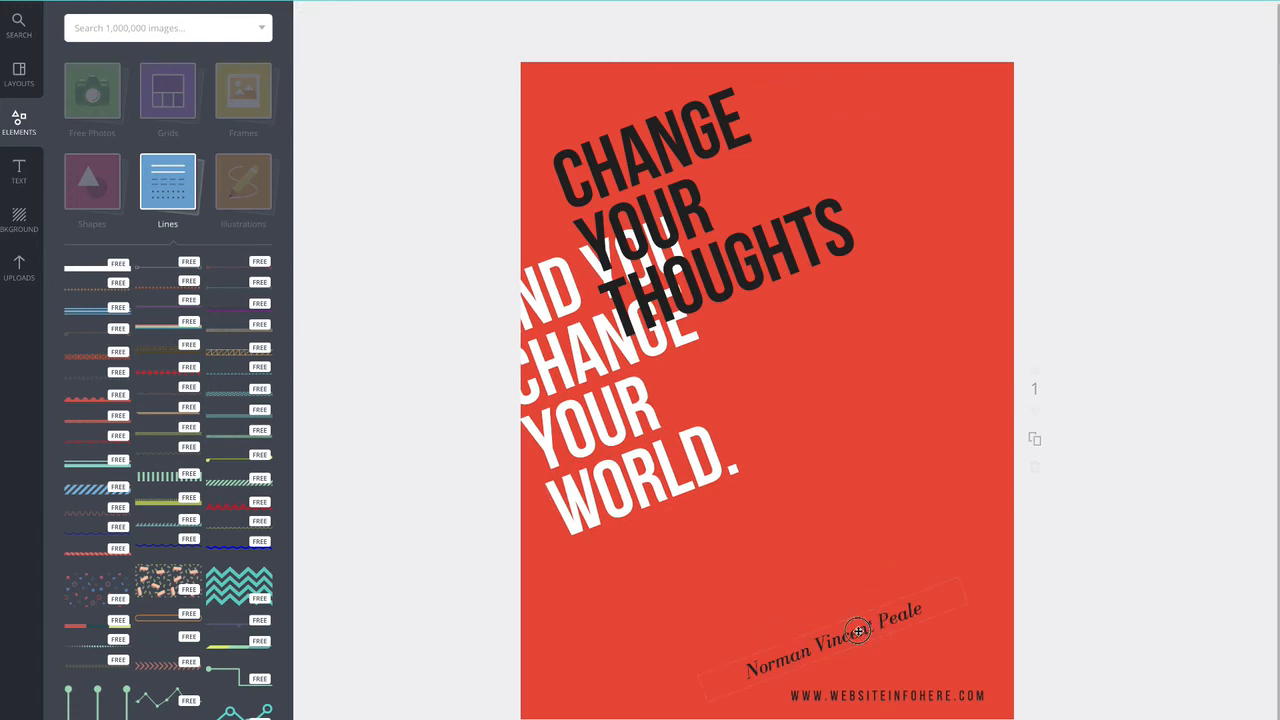
Step: Straighten the author's name to horizontal and place it at the poster's lower left, just above the website line
{"action": "left_click_drag", "start_coordinate": [858, 630], "coordinate": [676, 698]}
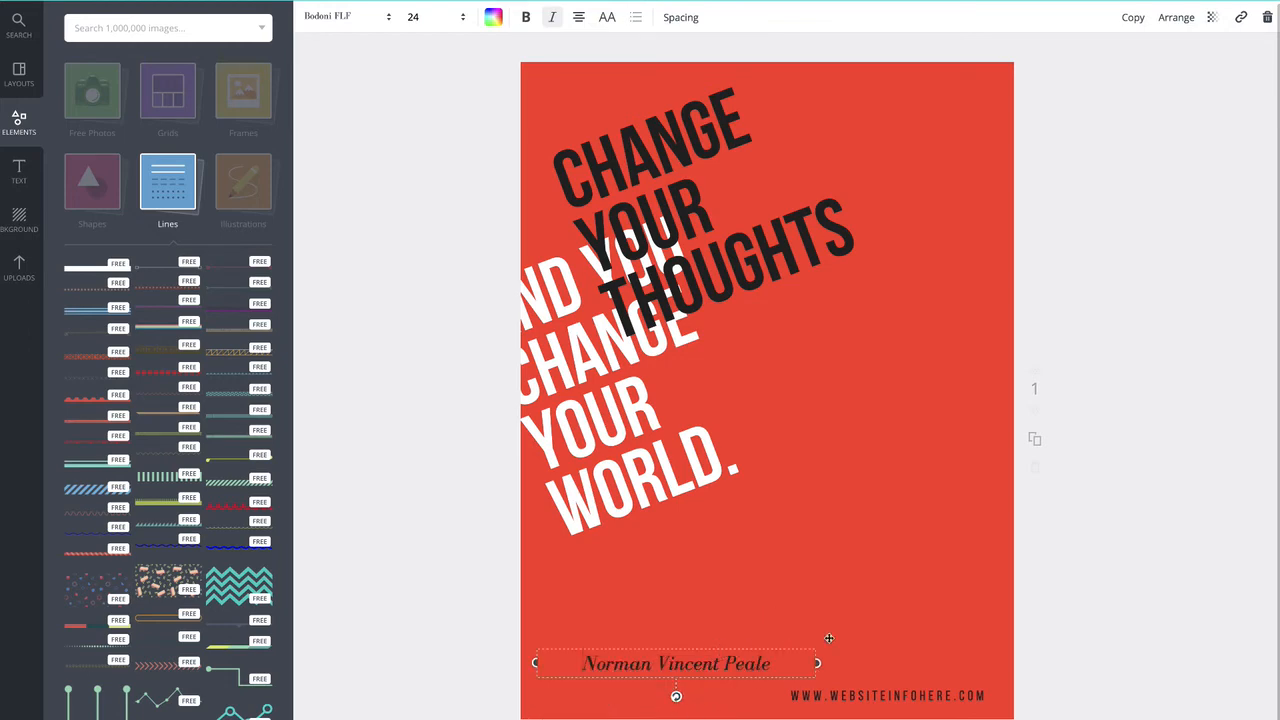
{"action": "left_click", "coordinate": [748, 644]}
Step: Stagger the quote blocks diagonally, with the white block under the right end of "THOUGHTS" and the black block nearer the left edge
{"action": "left_click", "coordinate": [614, 452]}
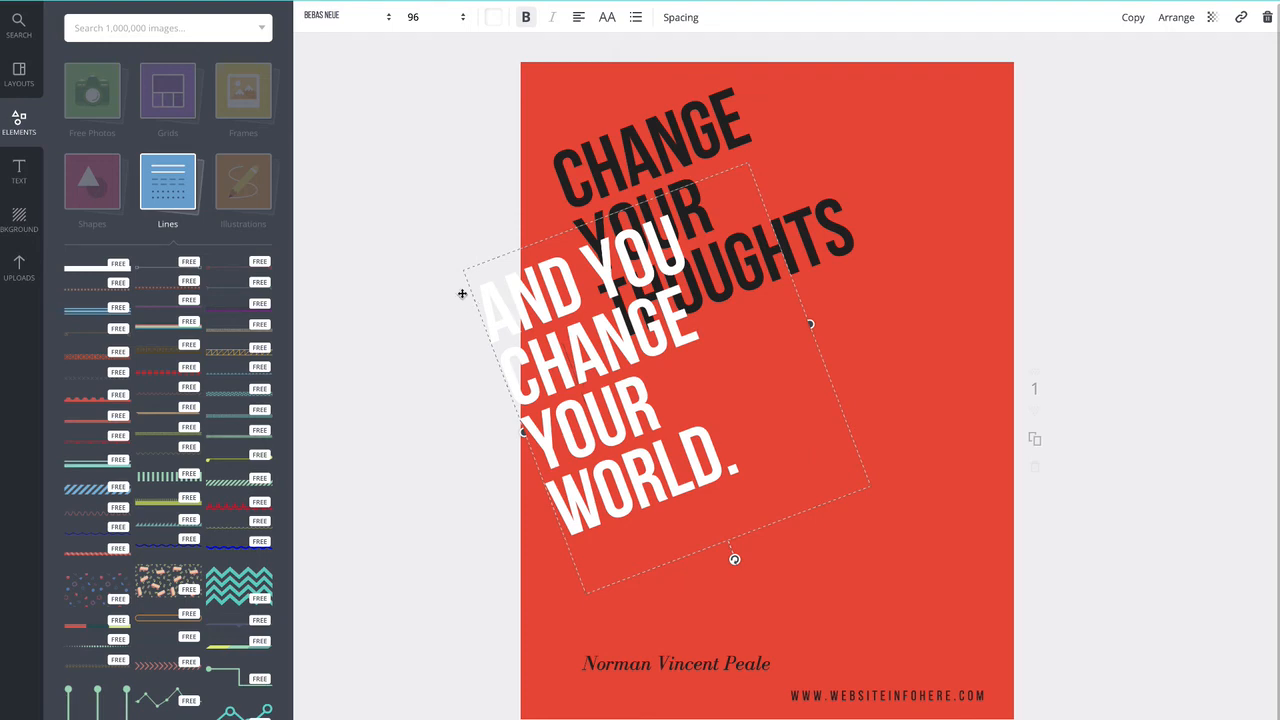
{"action": "left_click_drag", "start_coordinate": [584, 303], "coordinate": [795, 343]}
{"action": "left_click_drag", "start_coordinate": [646, 231], "coordinate": [633, 251]}
{"action": "left_click", "coordinate": [1154, 402]}
{"action": "mouse_move", "coordinate": [823, 323]}
{"action": "left_mouse_down"}
{"action": "mouse_move", "coordinate": [848, 357]}
{"action": "mouse_move", "coordinate": [818, 335]}
{"action": "left_mouse_up"}
{"action": "left_click_drag", "start_coordinate": [861, 511], "coordinate": [872, 506]}
Step: Group the black "CHANGE YOUR THOUGHTS" block with the white "AND YOU CHANGE YOUR WORLD." block
{"action": "left_click", "coordinate": [625, 171]}
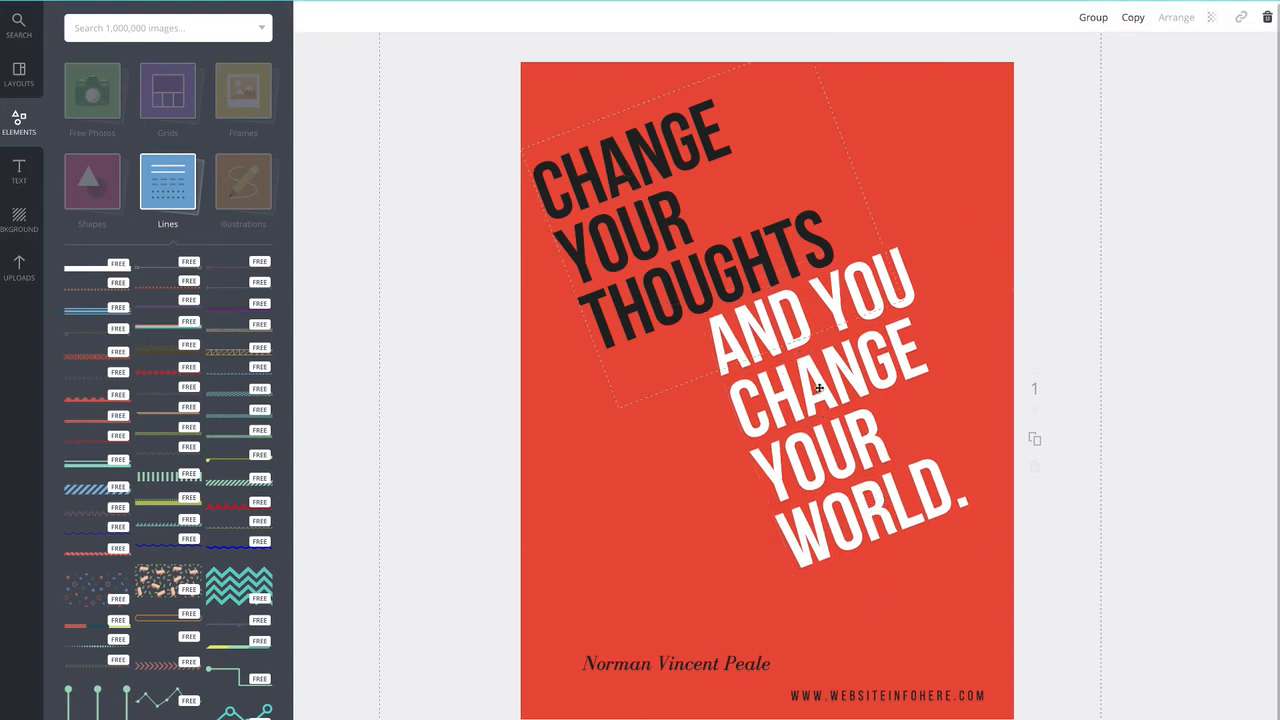
{"action": "left_click", "coordinate": [348, 146]}
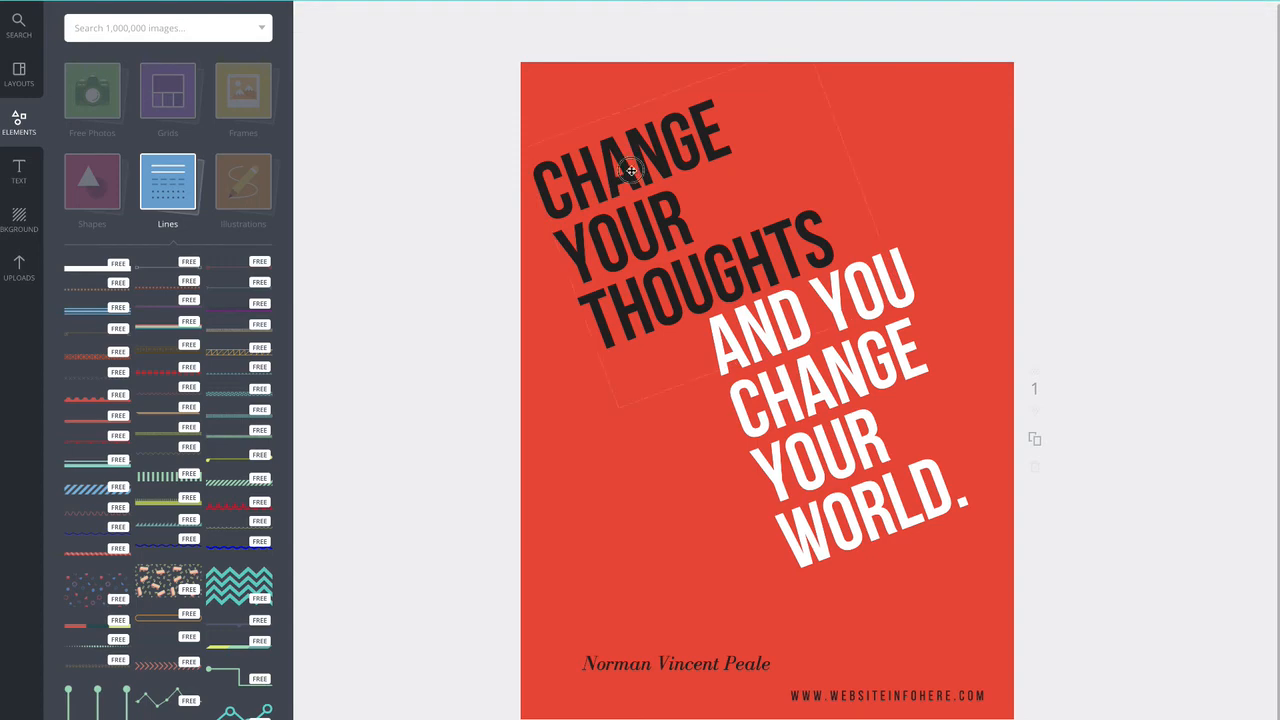
{"action": "left_click", "coordinate": [636, 168]}
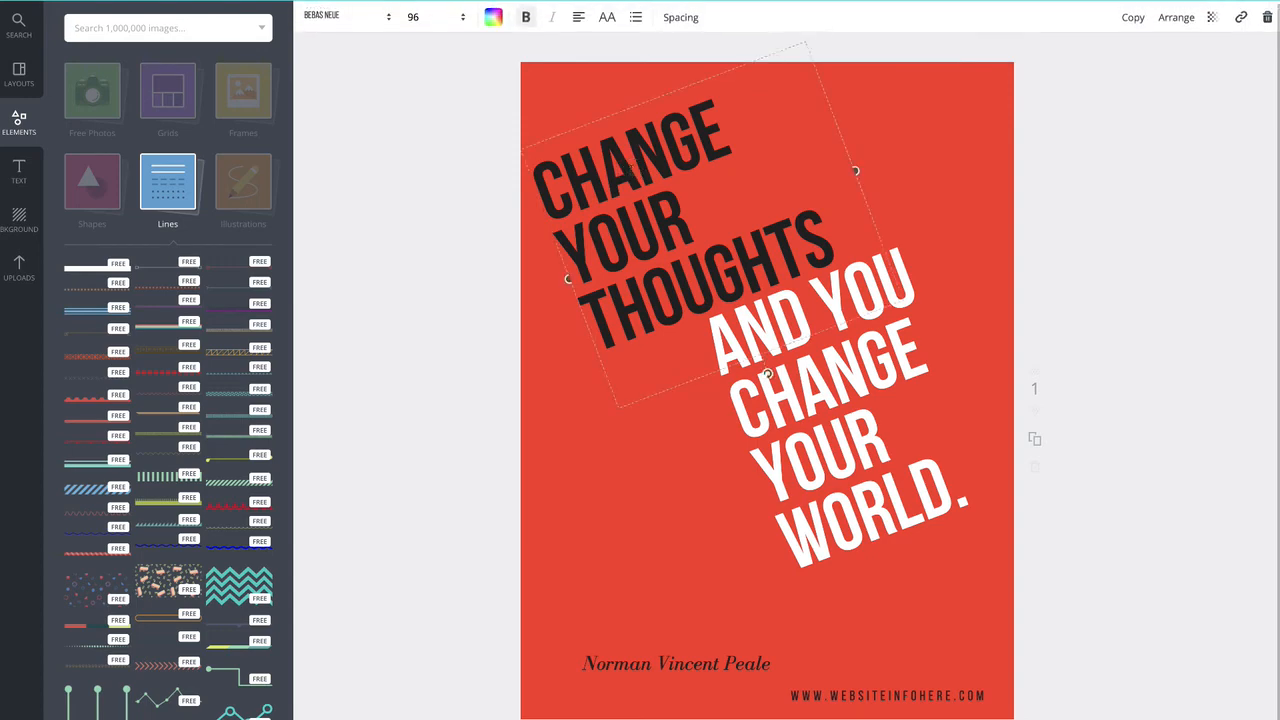
{"action": "left_click", "coordinate": [844, 453], "text": "shift"}
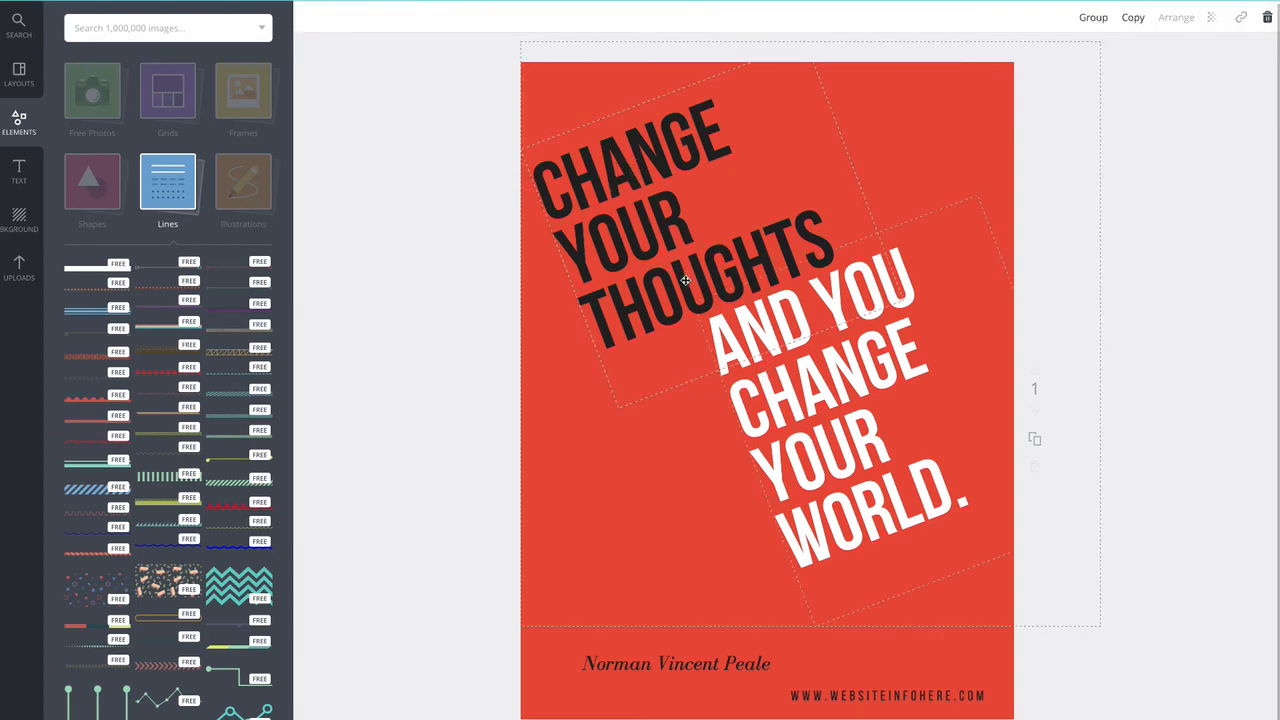
{"action": "left_click", "coordinate": [1093, 18]}
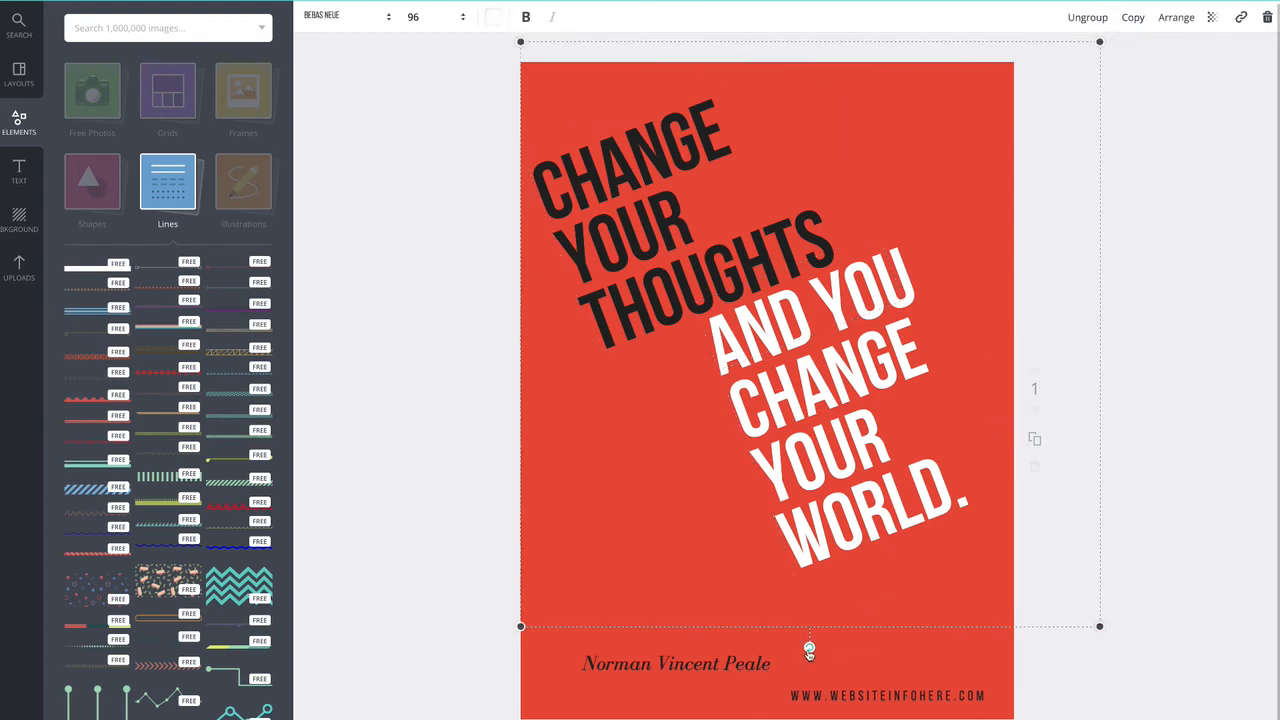
Step: Tilt the grouped quote slightly further counterclockwise and scale it up to font size 106.6, nudging it into place
{"action": "left_click_drag", "start_coordinate": [809, 650], "coordinate": [862, 650]}
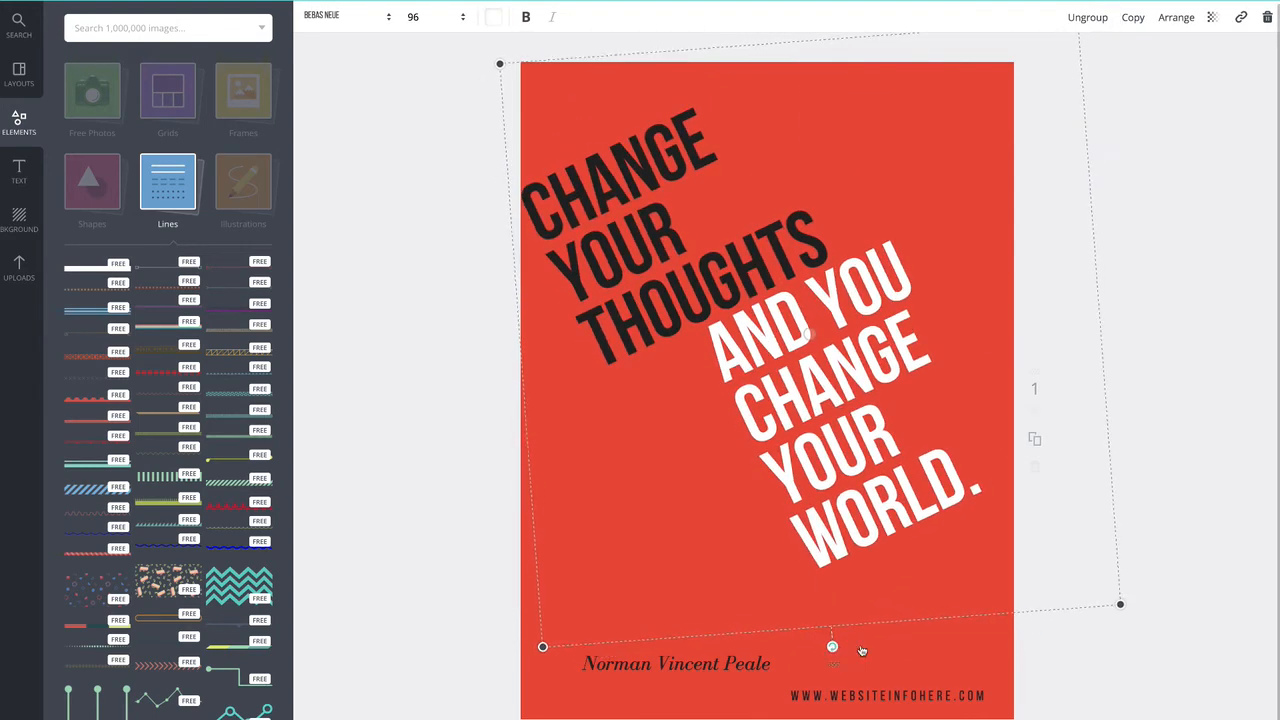
{"action": "left_click_drag", "start_coordinate": [1143, 620], "coordinate": [1183, 662]}
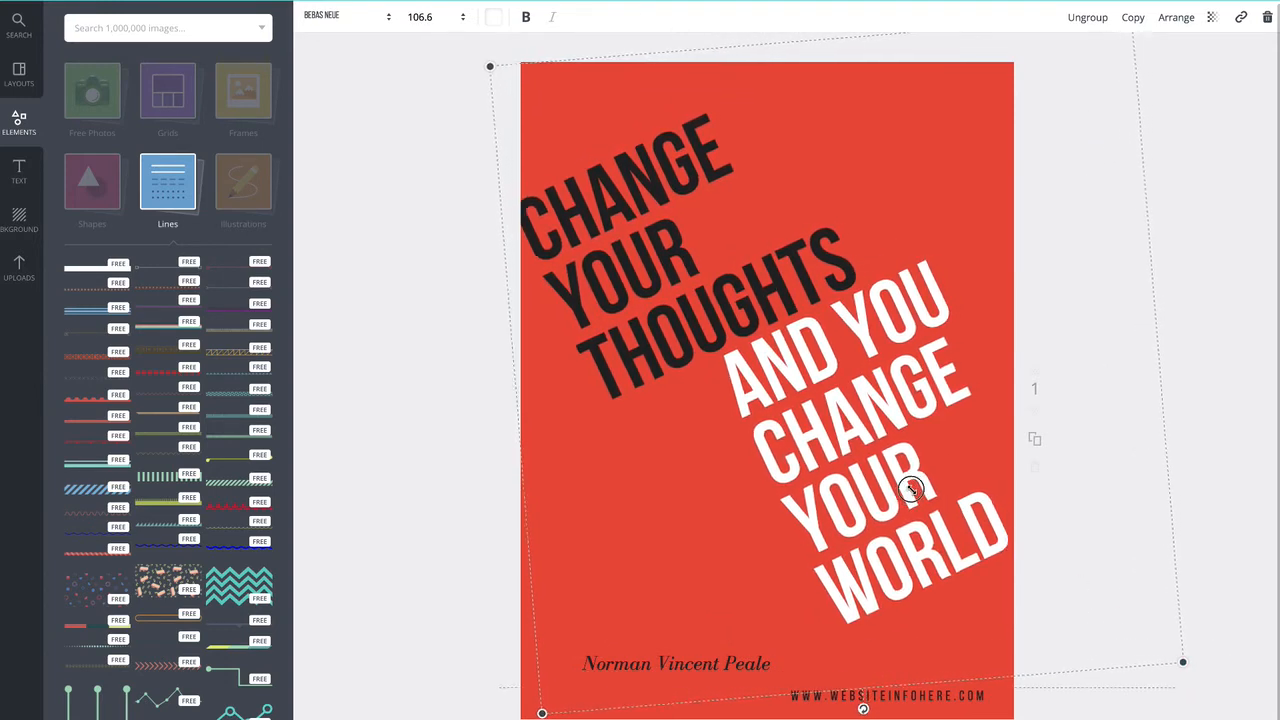
{"action": "left_click_drag", "start_coordinate": [911, 488], "coordinate": [925, 488]}
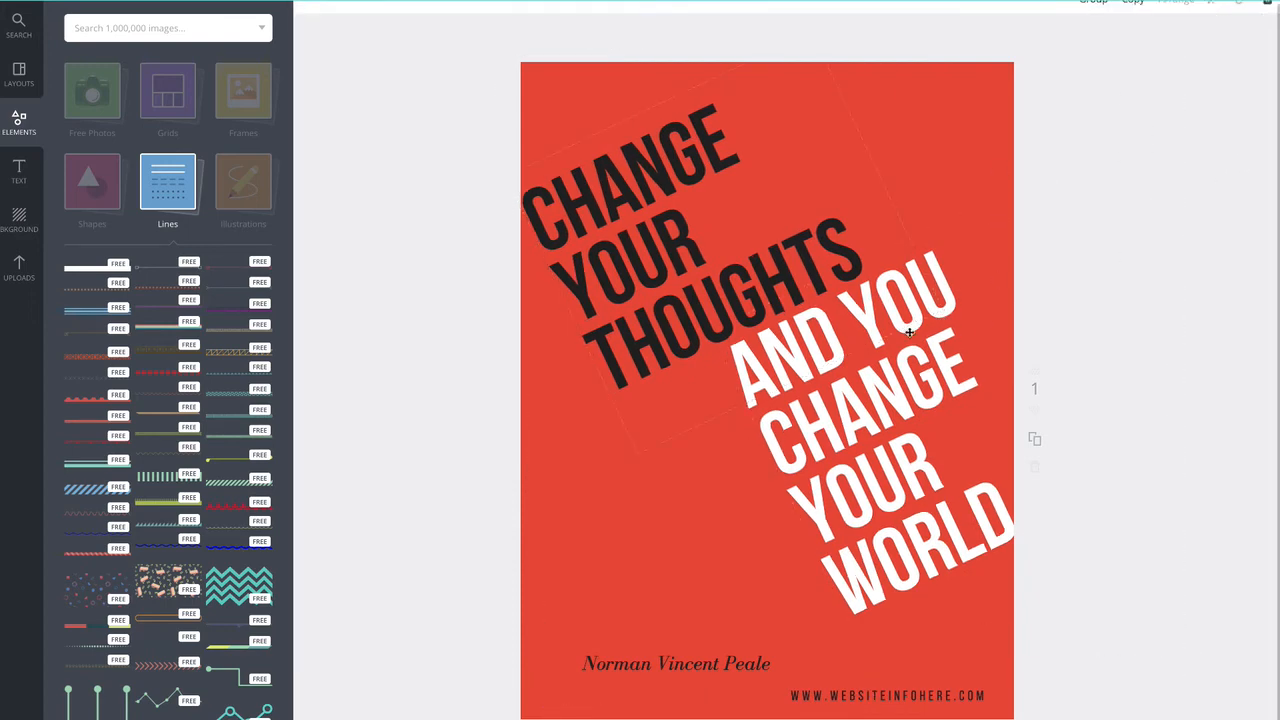
Step: Ungroup the quote and reposition its blocks, the black one slightly up and the white one down-left until "WORLD." fits
{"action": "mouse_move", "coordinate": [903, 332]}
{"action": "left_mouse_down"}
{"action": "mouse_move", "coordinate": [874, 337]}
{"action": "mouse_move", "coordinate": [909, 327]}
{"action": "mouse_move", "coordinate": [903, 314]}
{"action": "left_mouse_up"}
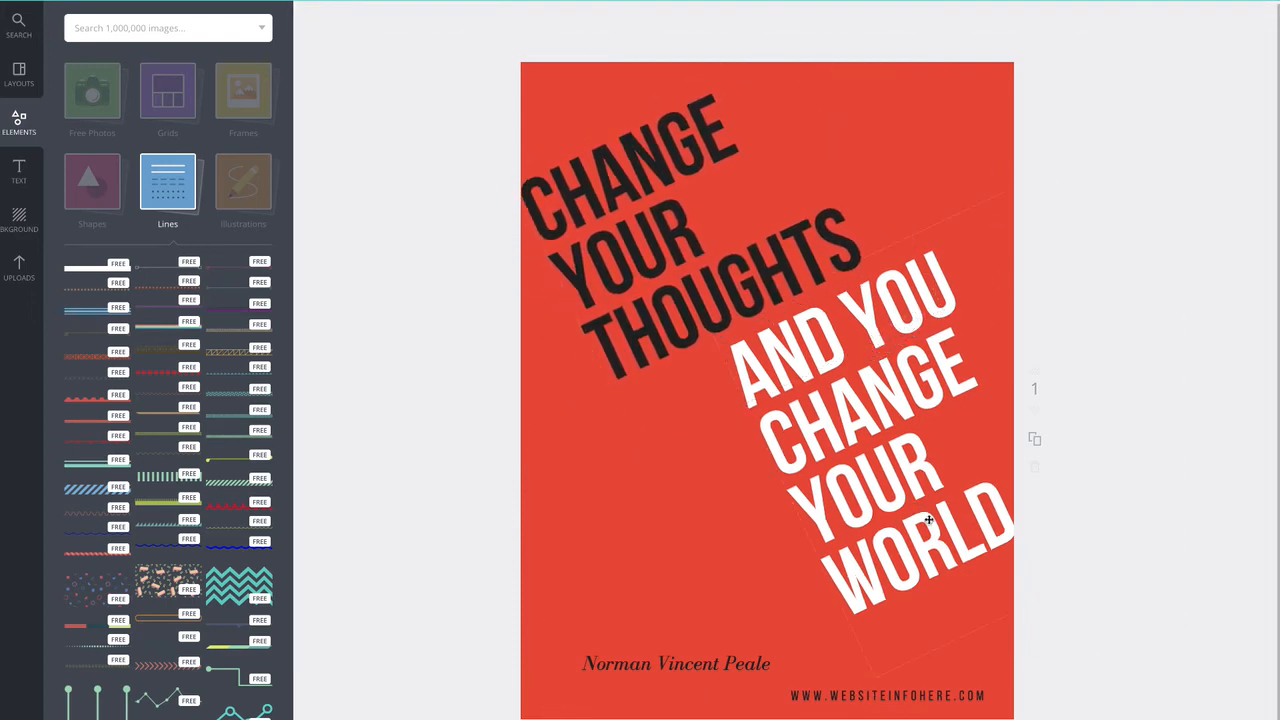
{"action": "left_click_drag", "start_coordinate": [931, 529], "coordinate": [910, 547]}
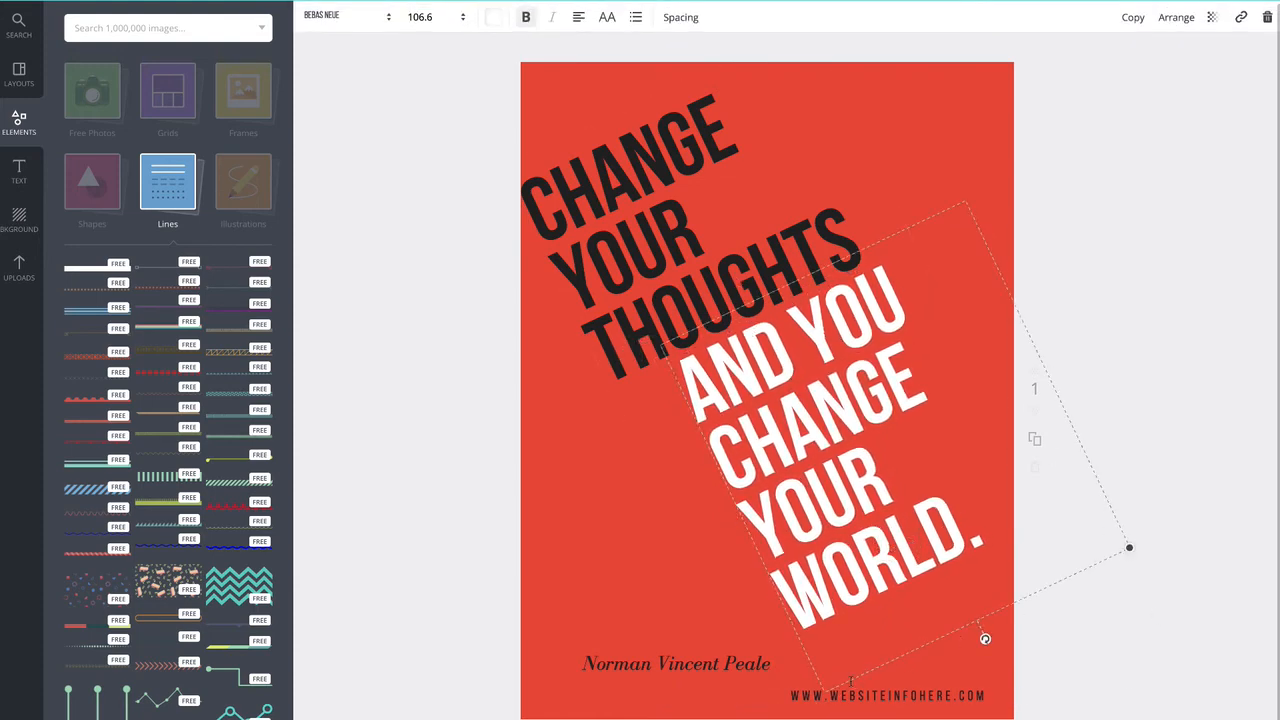
Step: Try scaling up the white "AND YOU CHANGE YOUR WORLD." block, and undo the resize
{"action": "left_click", "coordinate": [734, 472]}
{"action": "left_click", "coordinate": [950, 315]}
{"action": "left_click_drag", "start_coordinate": [1127, 549], "coordinate": [1268, 632]}
{"action": "key", "text": "ctrl+z"}
Step: Set the font size of the white "AND YOU CHANGE YOUR WORLD." text to 120
{"action": "double_click", "coordinate": [978, 538]}
{"action": "key", "text": "ctrl+a"}
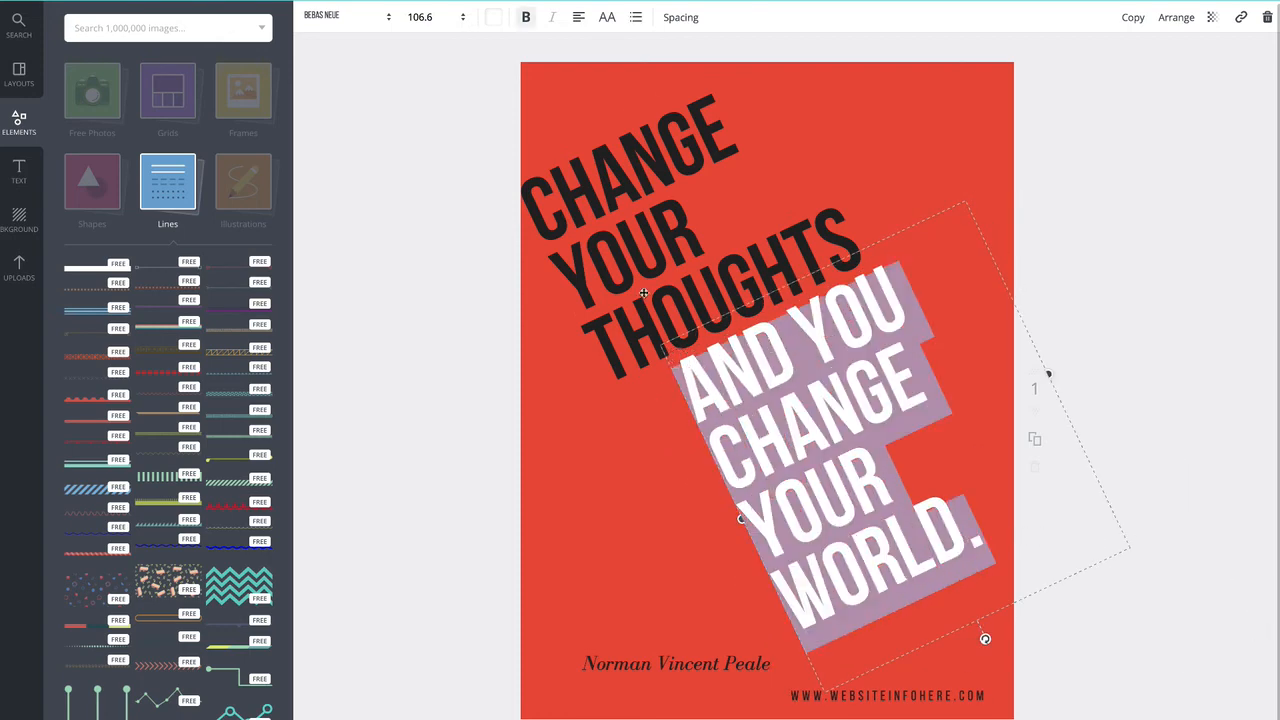
{"action": "left_click", "coordinate": [430, 19]}
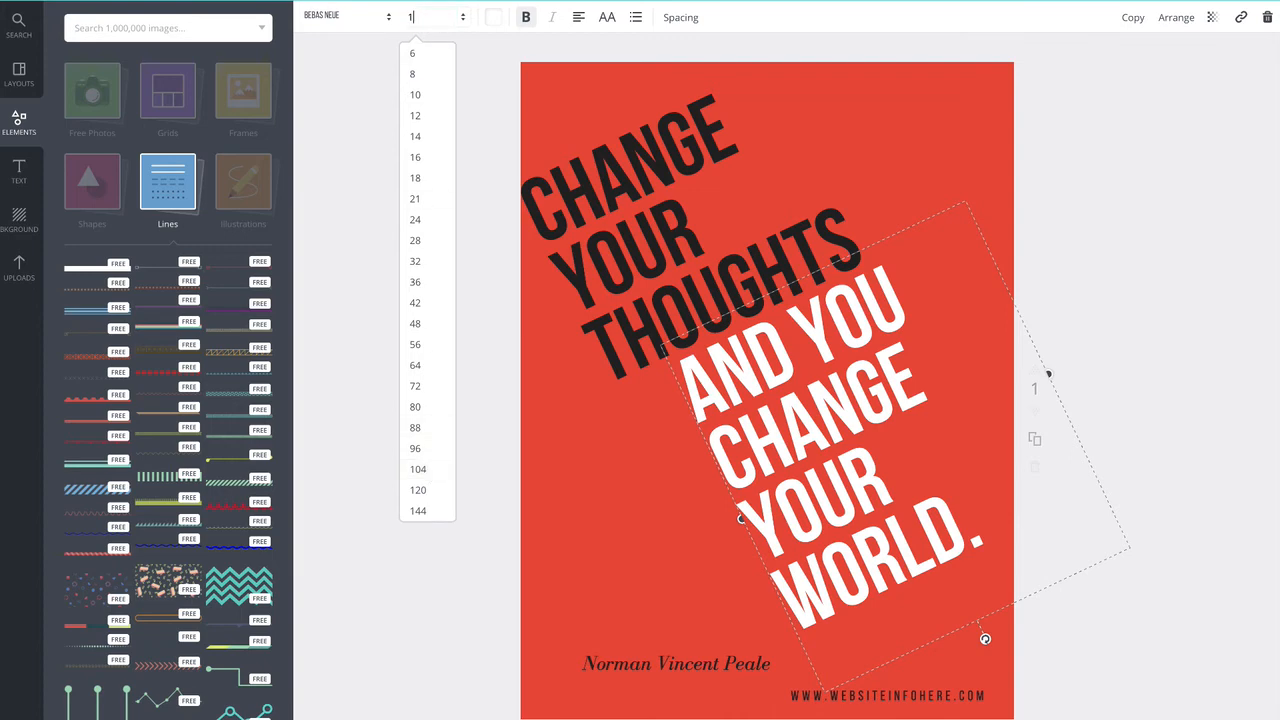
{"action": "key", "text": "Return"}
{"action": "left_click", "coordinate": [480, 230]}
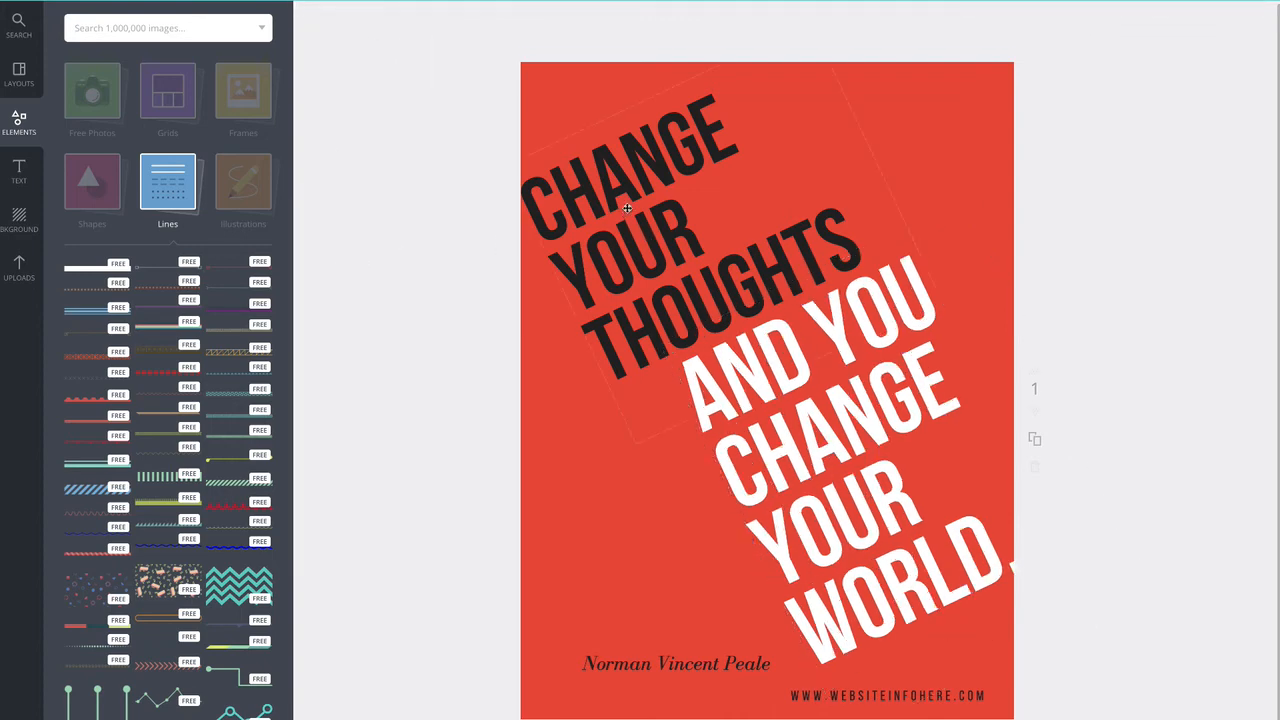
Step: Nudge the "CHANGE YOUR THOUGHTS" block slightly up and tighten its line height
{"action": "left_click_drag", "start_coordinate": [623, 215], "coordinate": [625, 200]}
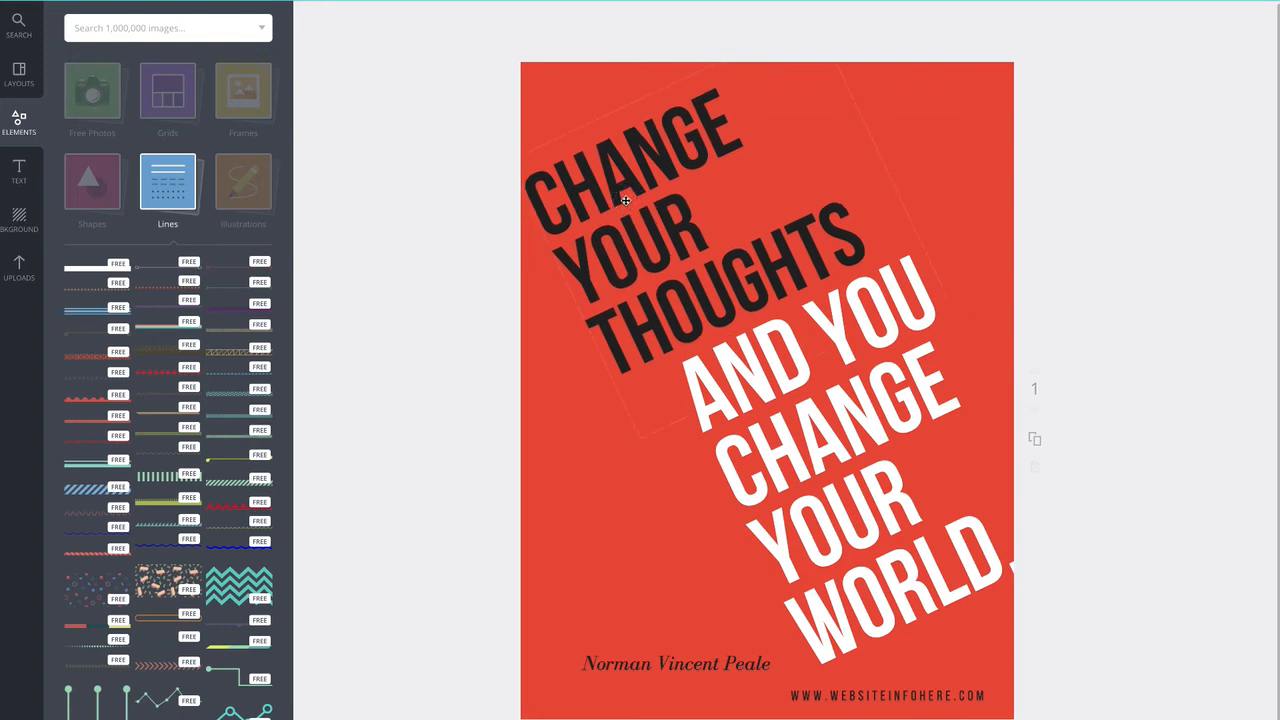
{"action": "double_click", "coordinate": [616, 179]}
{"action": "left_click_drag", "start_coordinate": [545, 213], "coordinate": [886, 263]}
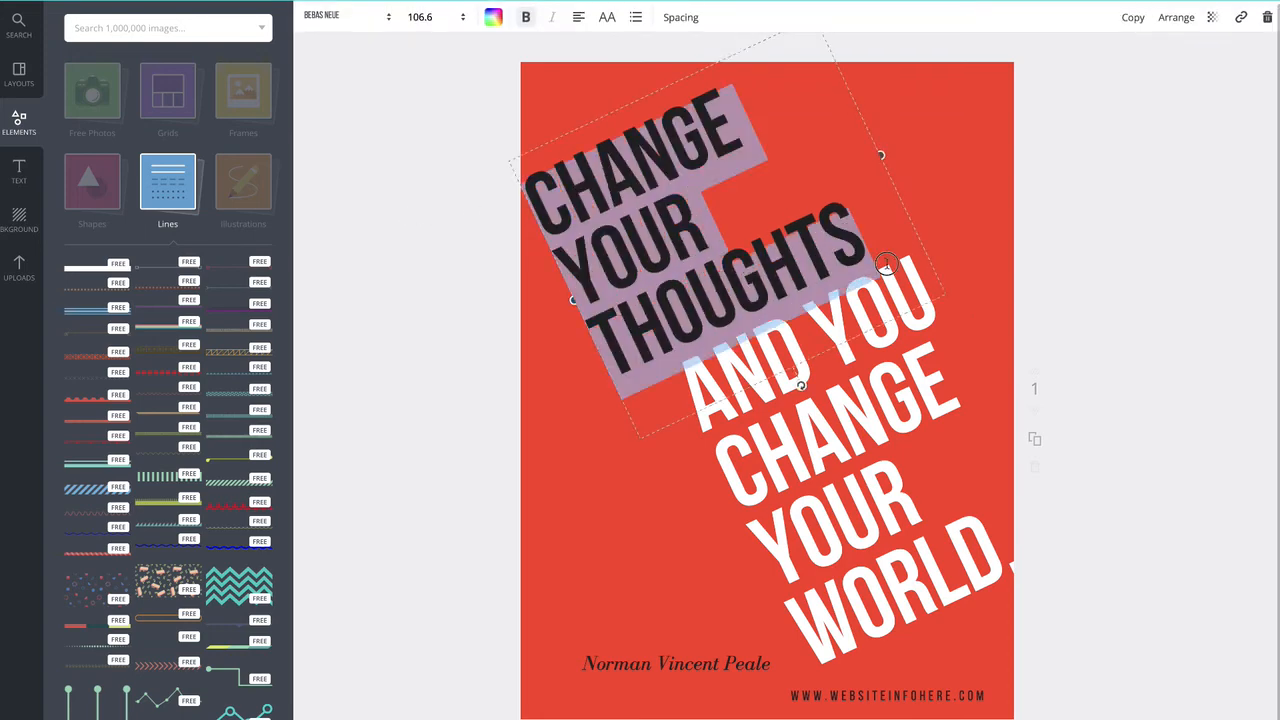
{"action": "left_click", "coordinate": [690, 20]}
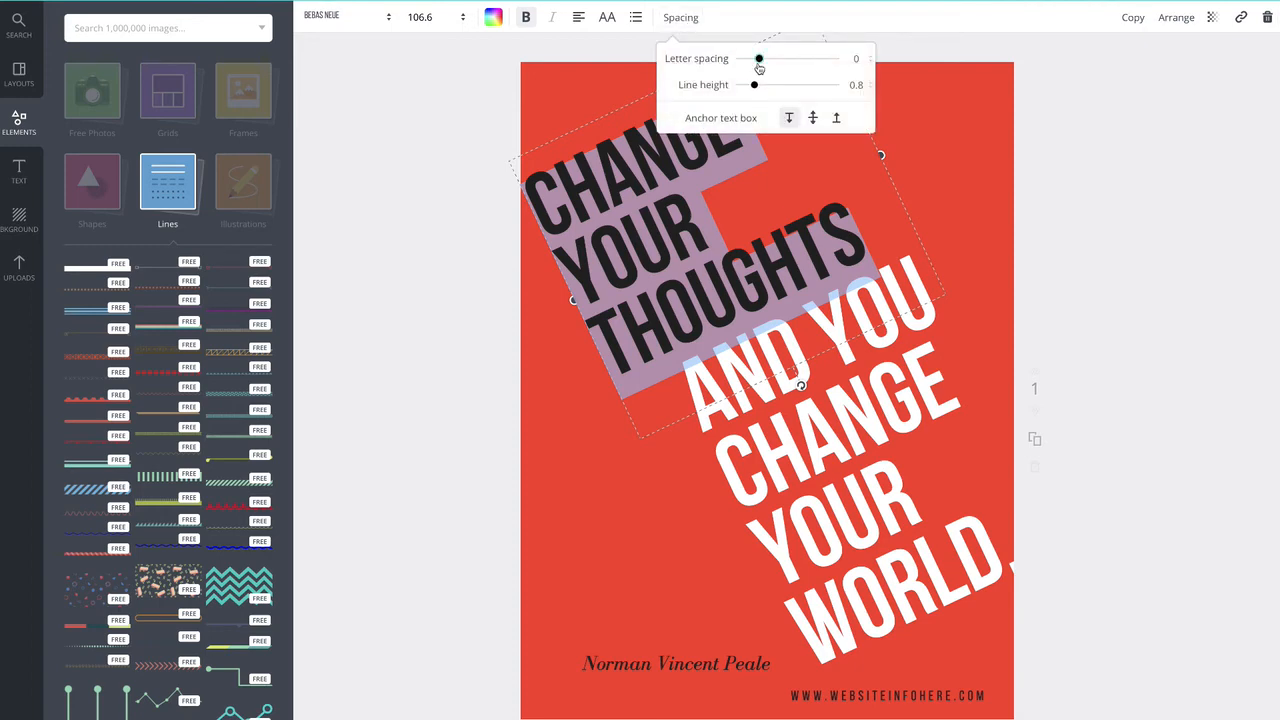
{"action": "left_click_drag", "start_coordinate": [756, 87], "coordinate": [751, 88]}
{"action": "left_click", "coordinate": [440, 137]}
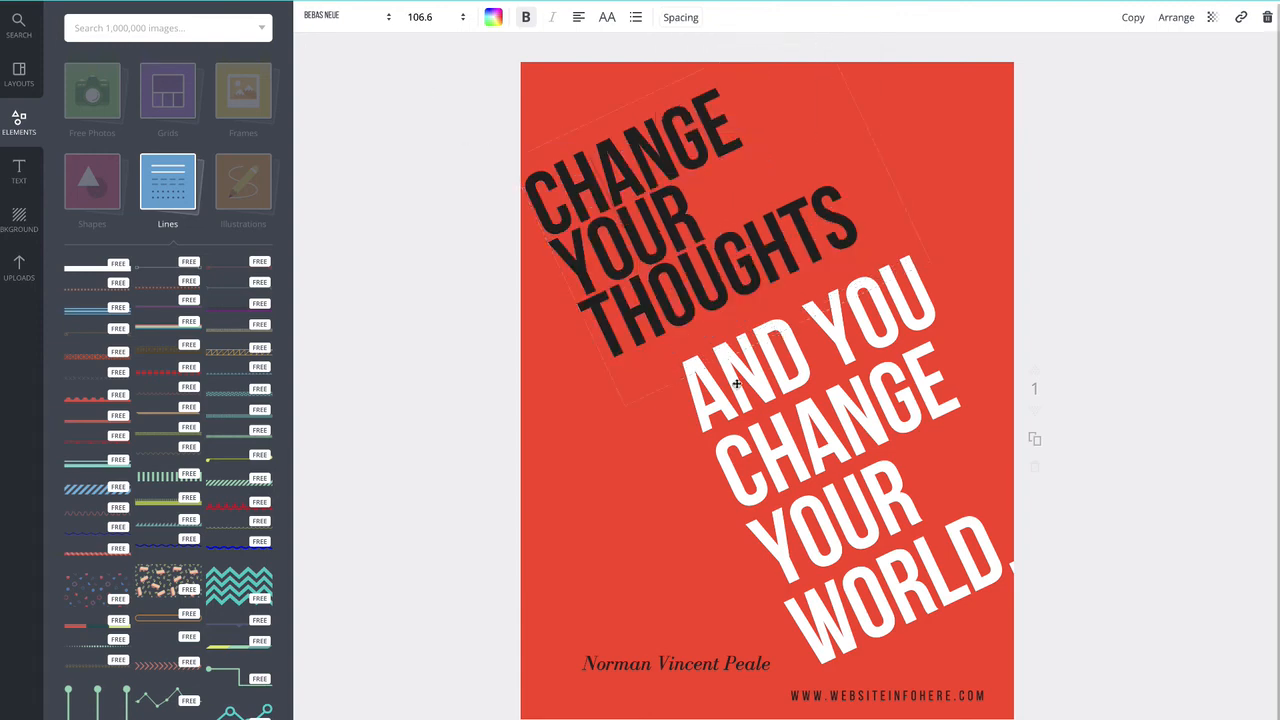
Step: Set the white block's line height to 0.72 and move the "CHANGE YOUR THOUGHTS" block down-right against it
{"action": "double_click", "coordinate": [764, 394]}
{"action": "left_click_drag", "start_coordinate": [690, 394], "coordinate": [1015, 553]}
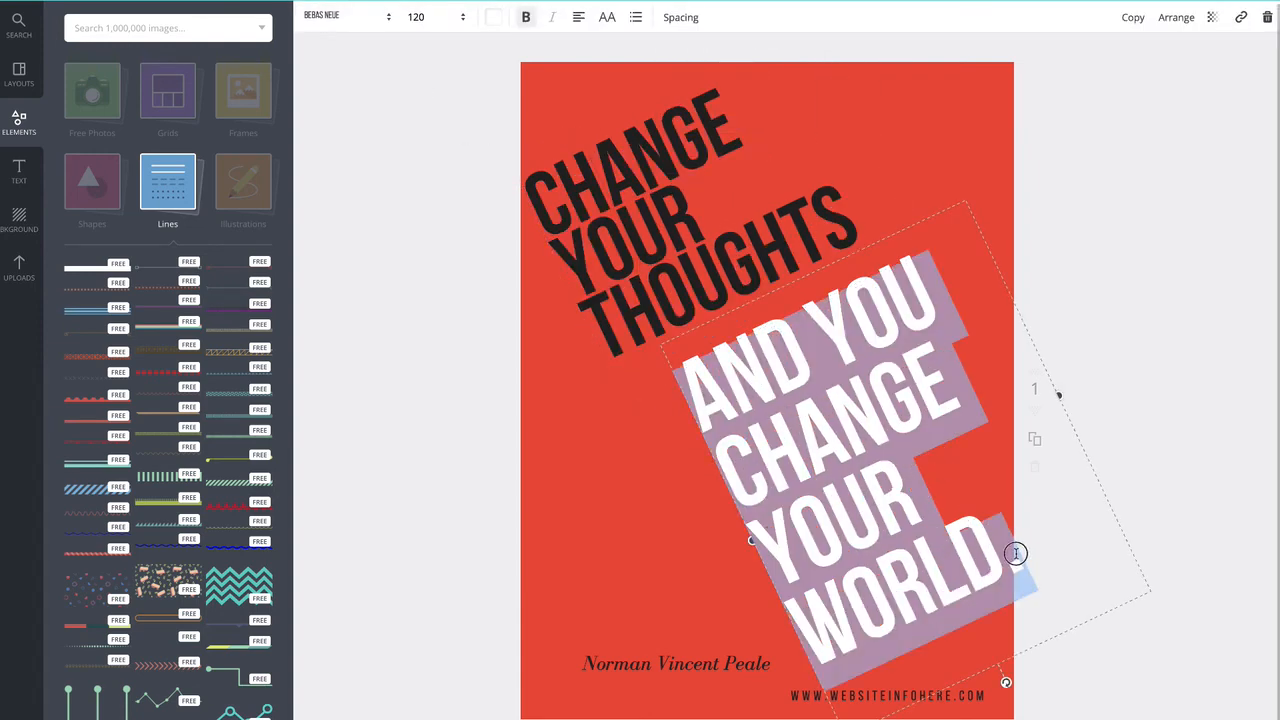
{"action": "left_click", "coordinate": [679, 18]}
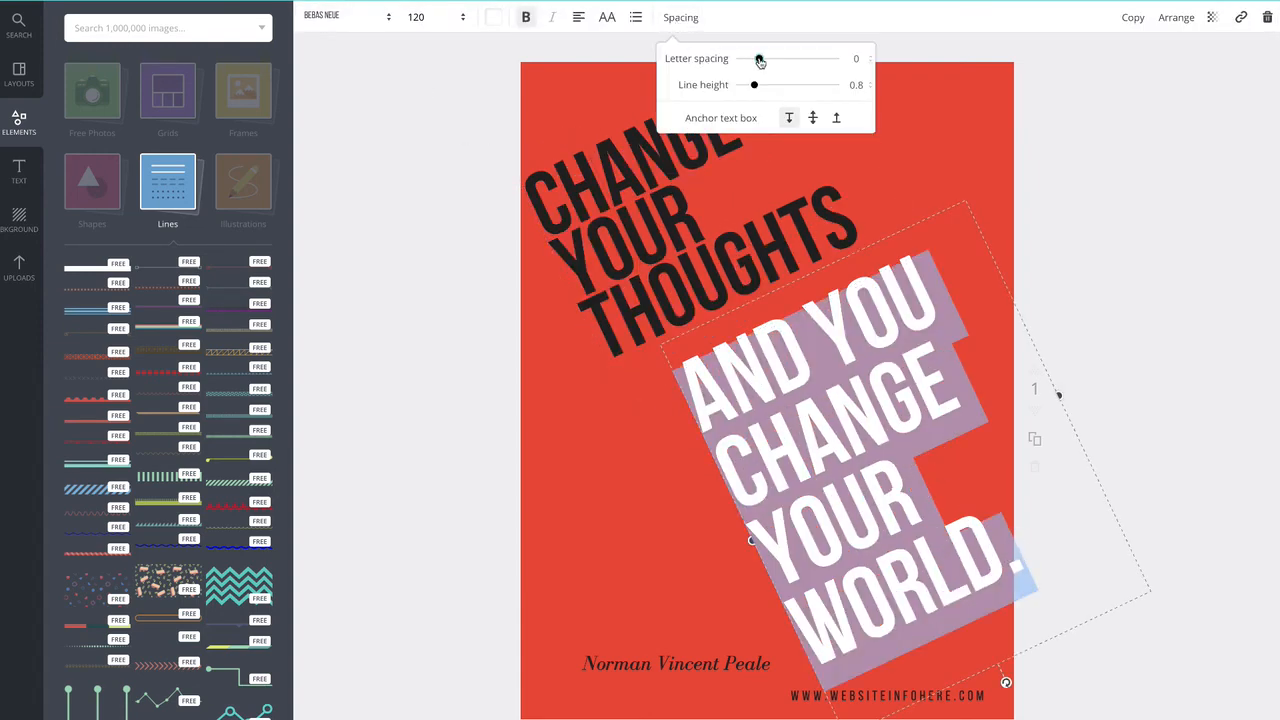
{"action": "left_click_drag", "start_coordinate": [760, 60], "coordinate": [752, 90]}
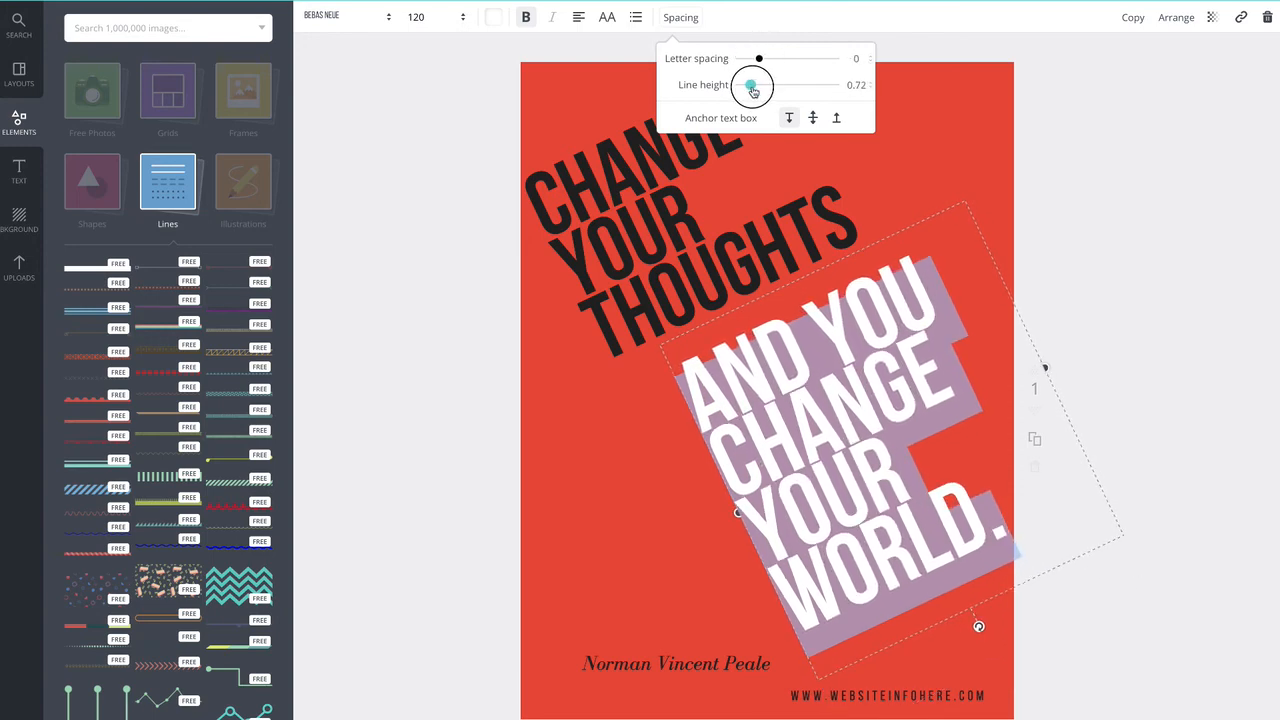
{"action": "left_click", "coordinate": [383, 280]}
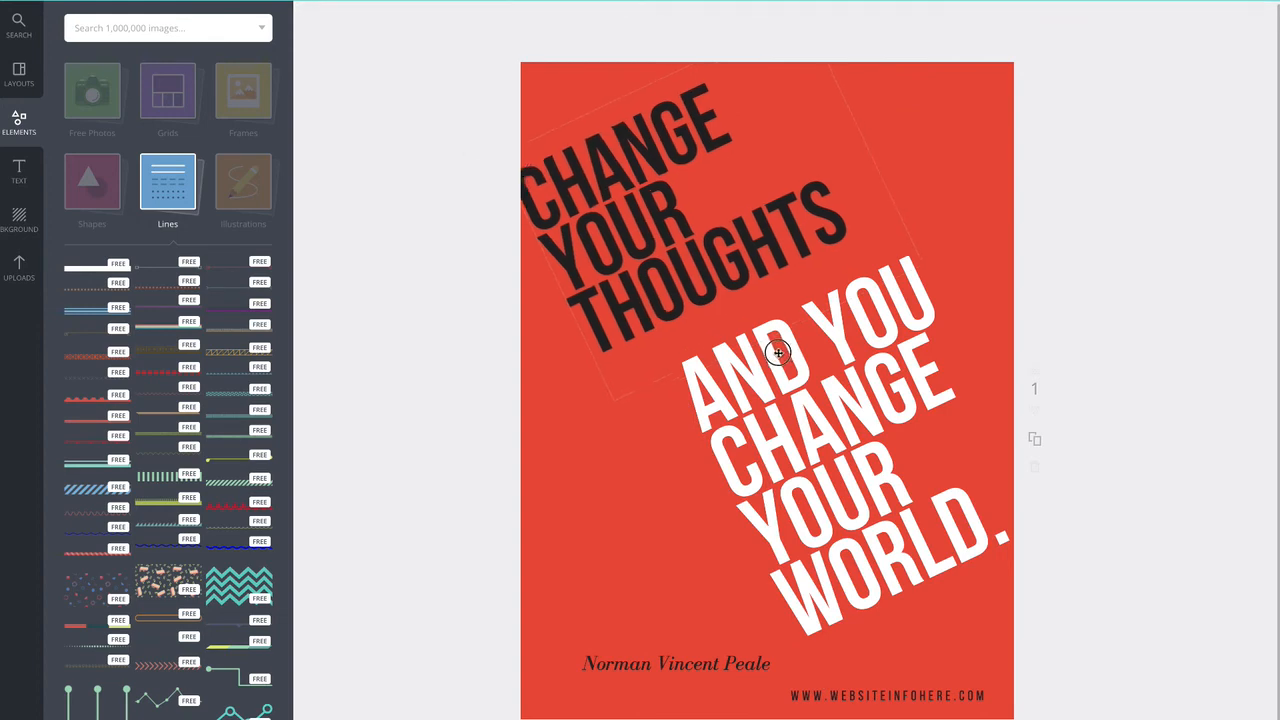
{"action": "left_click_drag", "start_coordinate": [778, 352], "coordinate": [795, 372]}
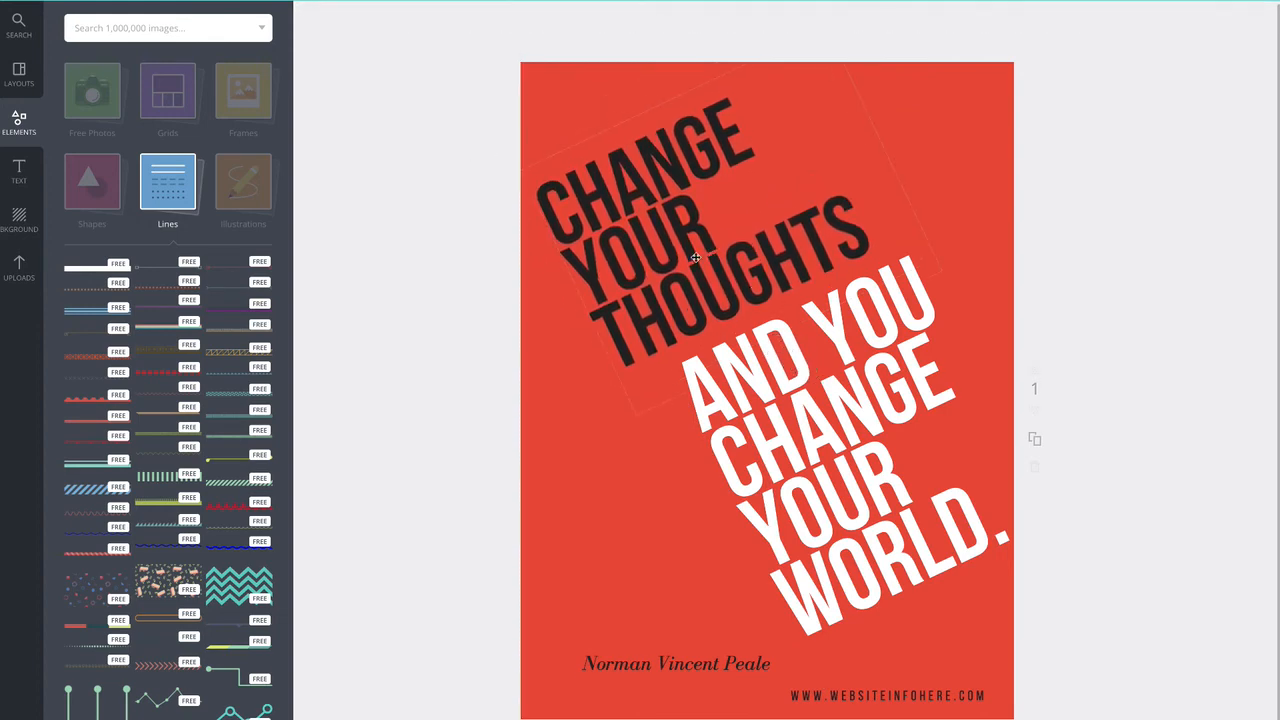
Step: Set the black "CHANGE YOUR THOUGHTS" text to font size 120 and shift the block slightly up and left
{"action": "left_click", "coordinate": [560, 205]}
{"action": "left_click", "coordinate": [850, 235]}
{"action": "left_click_drag", "start_coordinate": [857, 226], "coordinate": [527, 188]}
{"action": "left_click", "coordinate": [416, 20]}
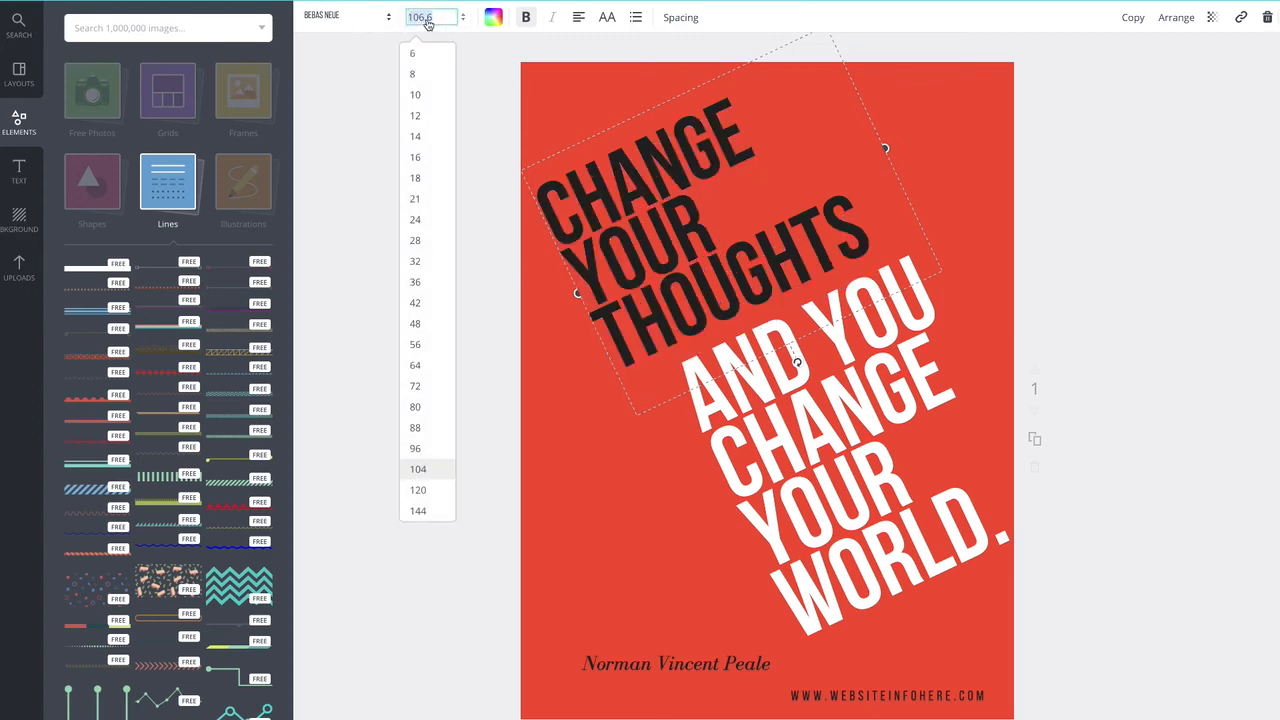
{"action": "type", "text": "120"}
{"action": "key", "text": "Return"}
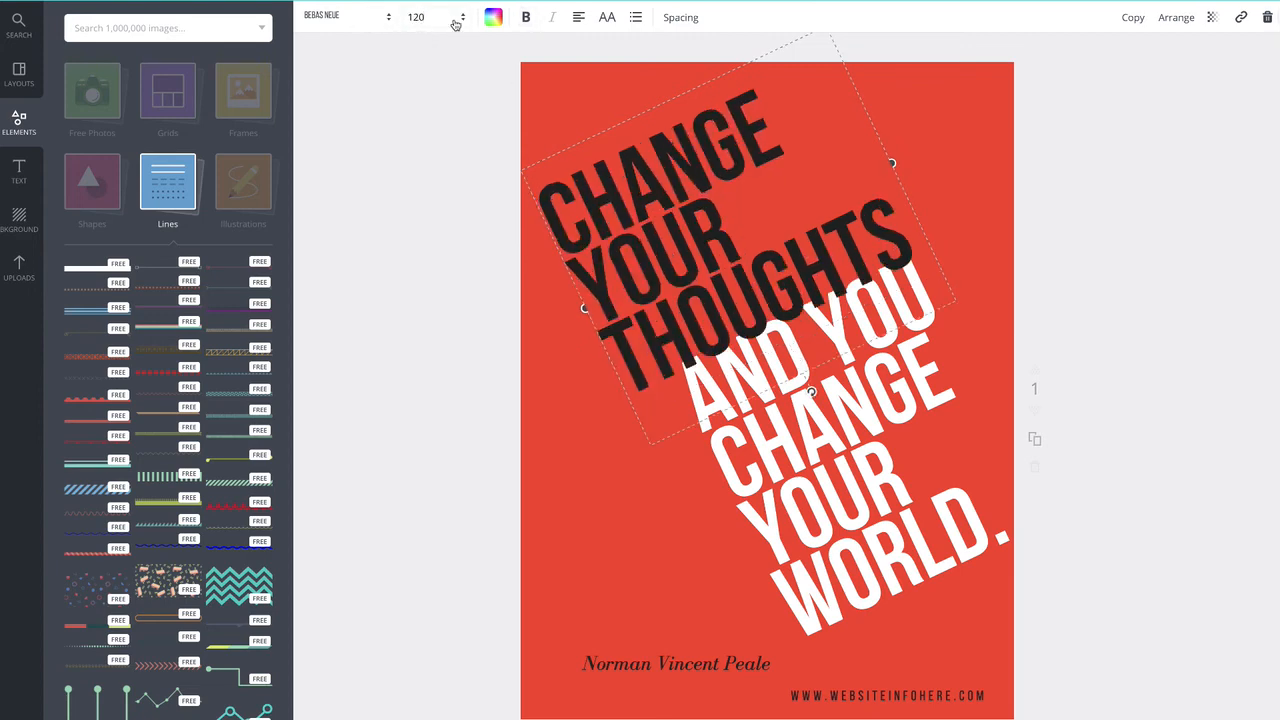
{"action": "mouse_move", "coordinate": [665, 293]}
{"action": "left_mouse_down"}
{"action": "mouse_move", "coordinate": [720, 262]}
{"action": "mouse_move", "coordinate": [646, 289]}
{"action": "mouse_move", "coordinate": [655, 295]}
{"action": "left_mouse_up"}
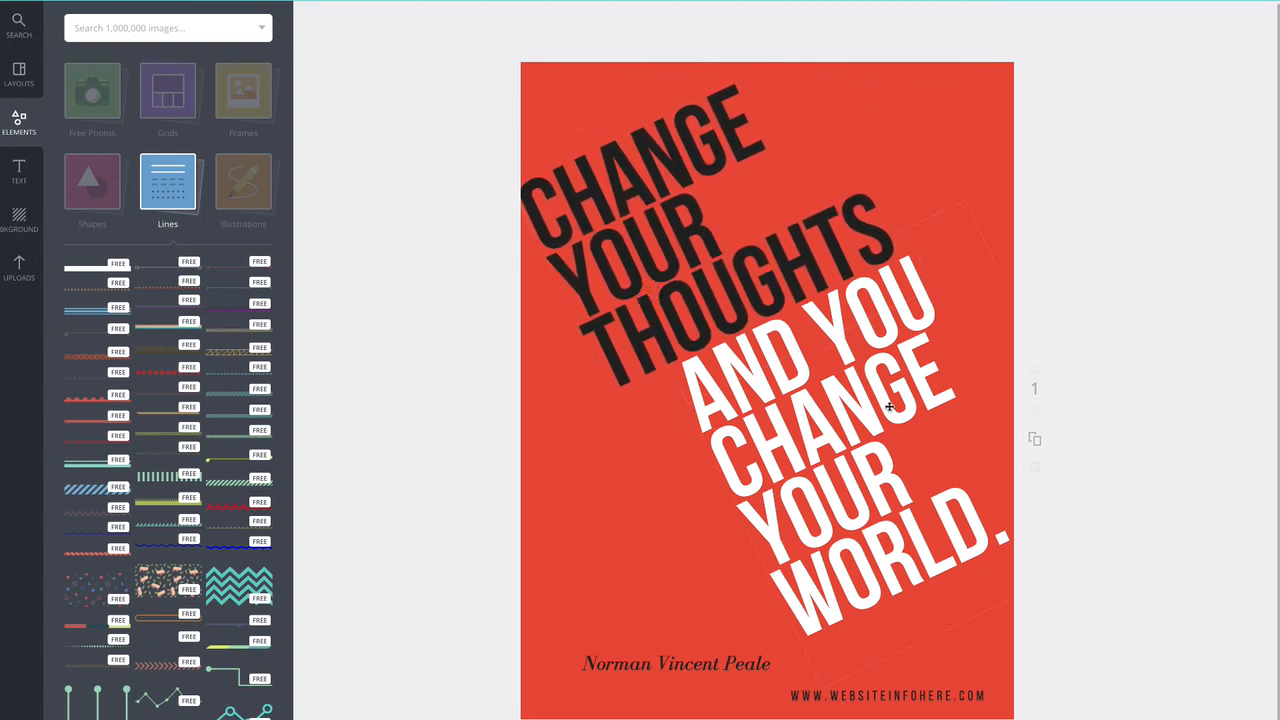
Step: Place the author name and website address together in the lower-left area of the poster and make the website text white
{"action": "left_click_drag", "start_coordinate": [665, 662], "coordinate": [639, 577]}
{"action": "left_click_drag", "start_coordinate": [836, 696], "coordinate": [645, 602]}
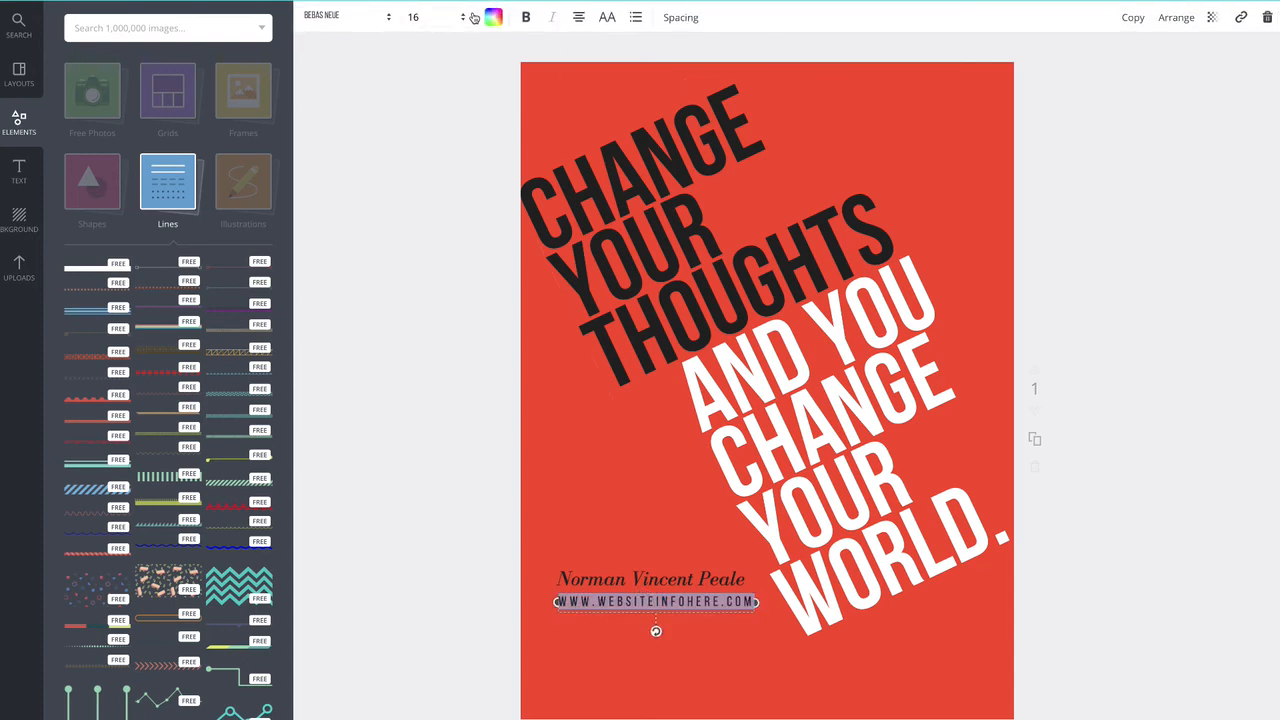
{"action": "left_click", "coordinate": [493, 19]}
{"action": "left_click", "coordinate": [443, 429]}
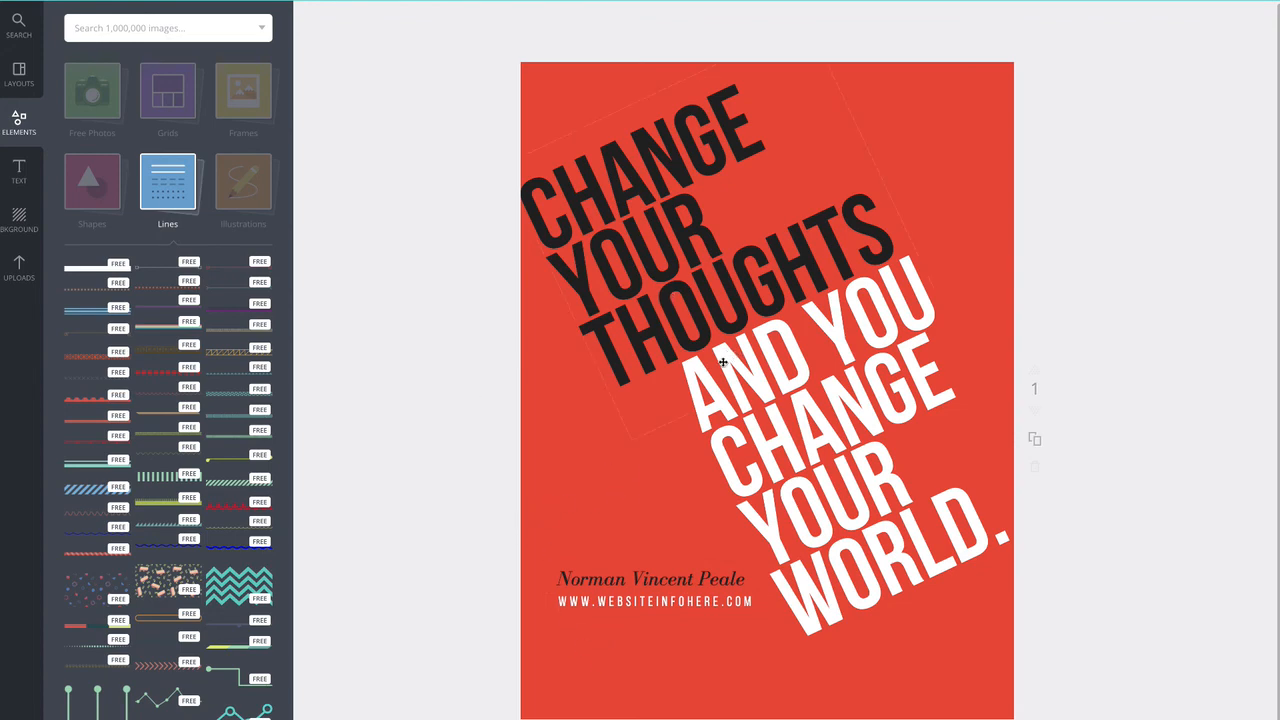
Step: Move the black and white quote blocks together slightly down the poster
{"action": "left_click", "coordinate": [709, 272]}
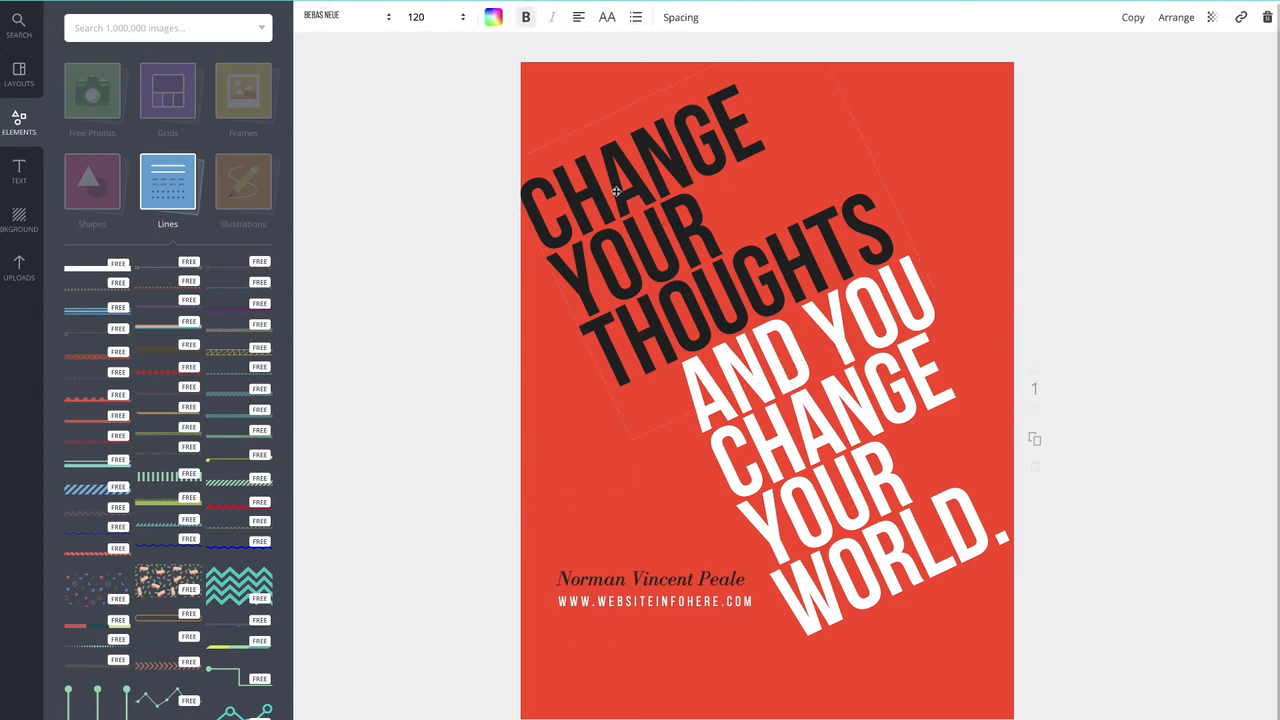
{"action": "left_click", "coordinate": [866, 494], "text": "shift"}
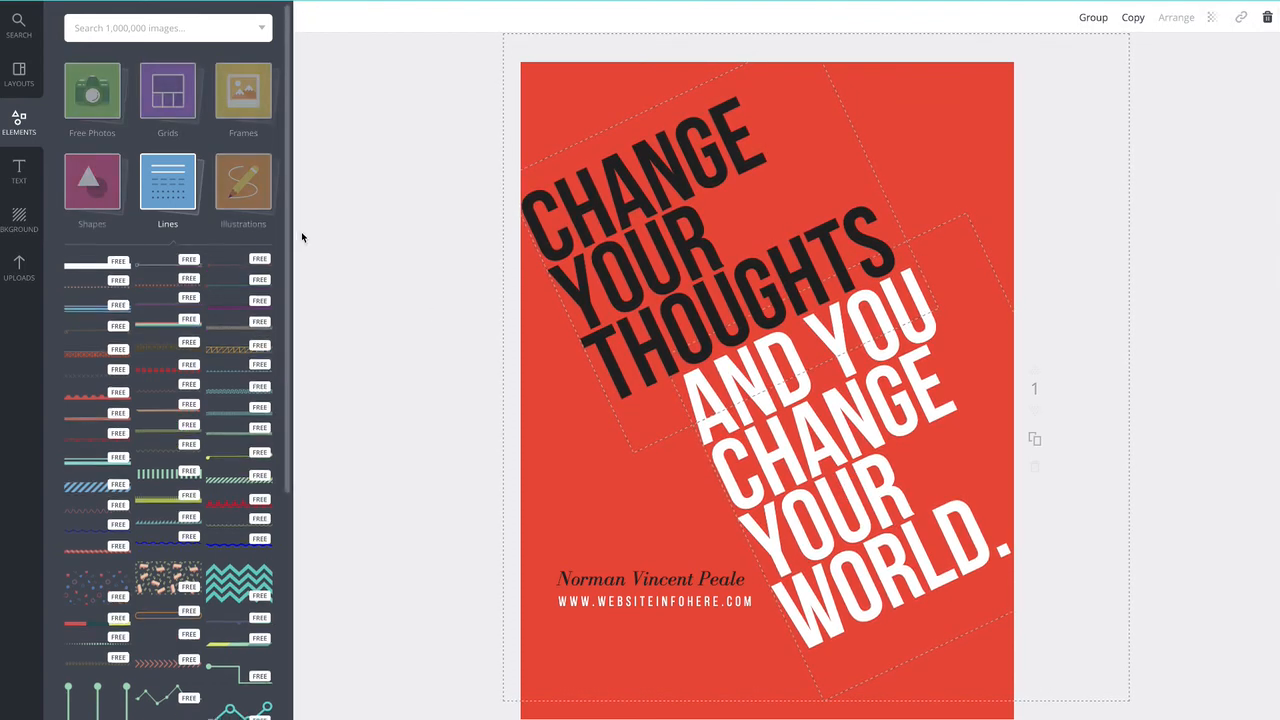
{"action": "left_click", "coordinate": [459, 196]}
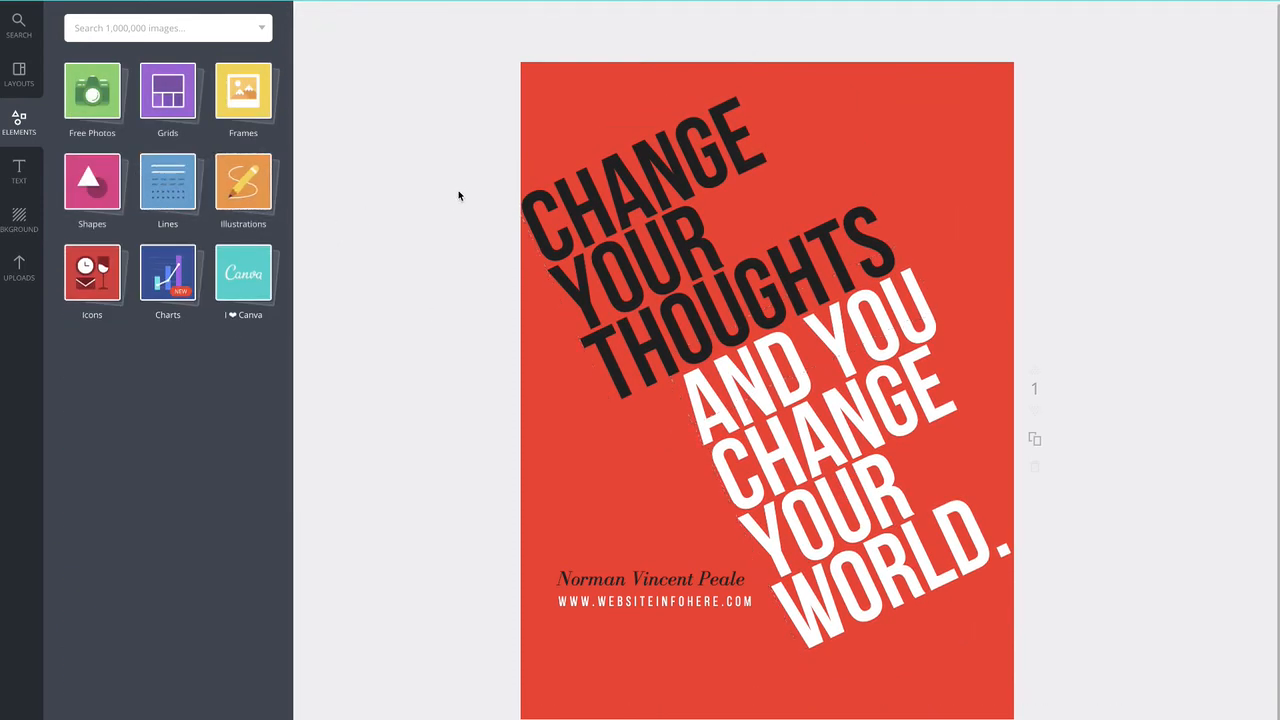
Step: Add a solid right triangle shape to the middle of the poster
{"action": "left_click", "coordinate": [91, 190]}
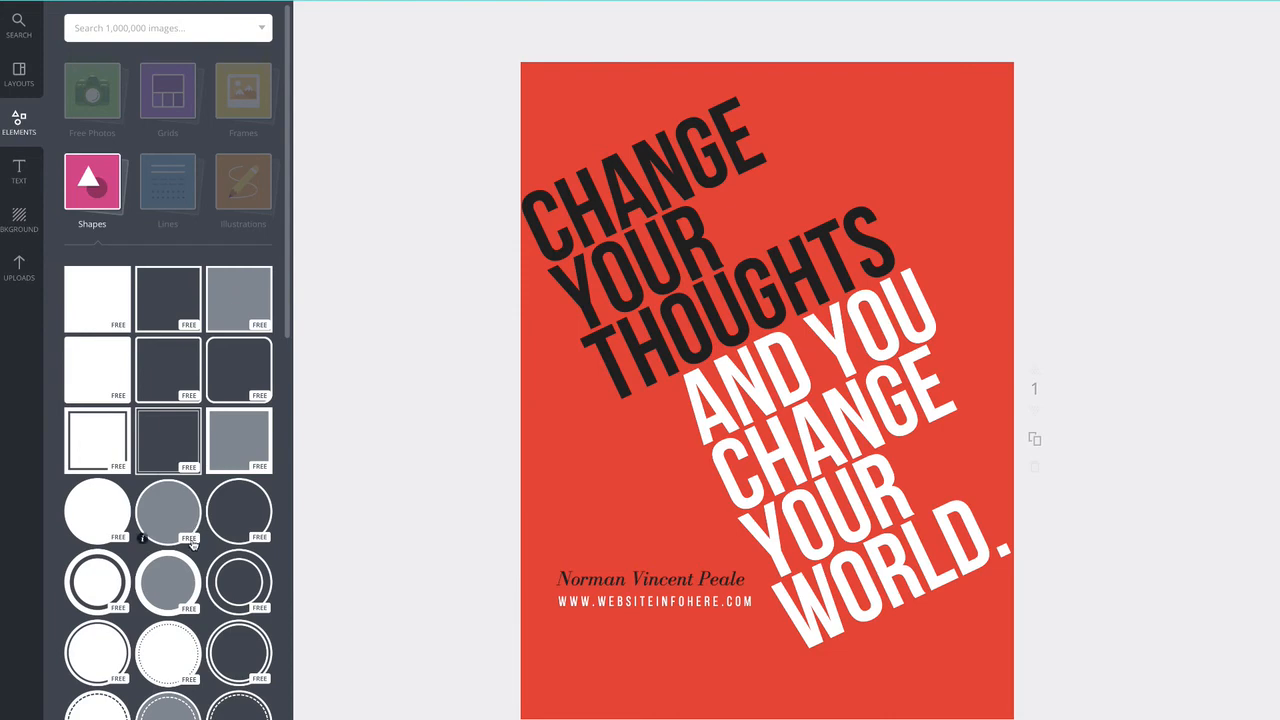
{"action": "scroll", "coordinate": [185, 560], "scroll_direction": "down", "scroll_amount": 6}
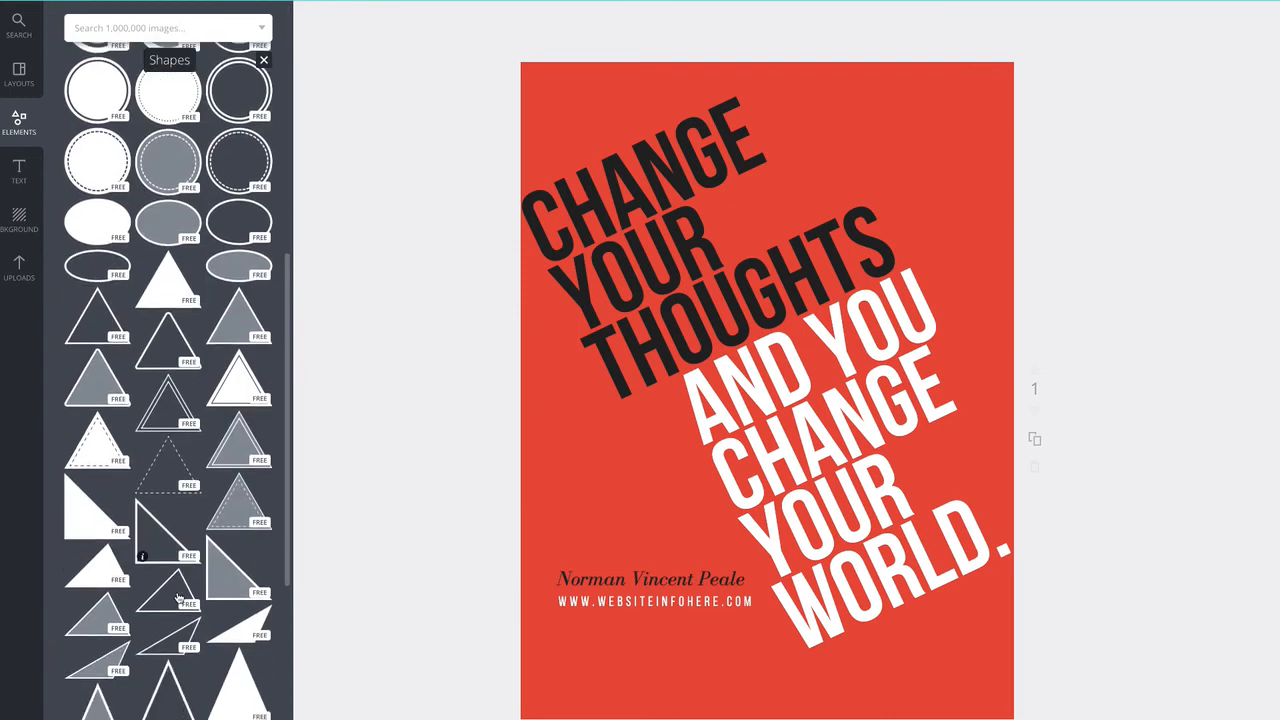
{"action": "scroll", "coordinate": [175, 580], "scroll_direction": "up", "scroll_amount": 5}
{"action": "scroll", "coordinate": [160, 516], "scroll_direction": "down", "scroll_amount": 5}
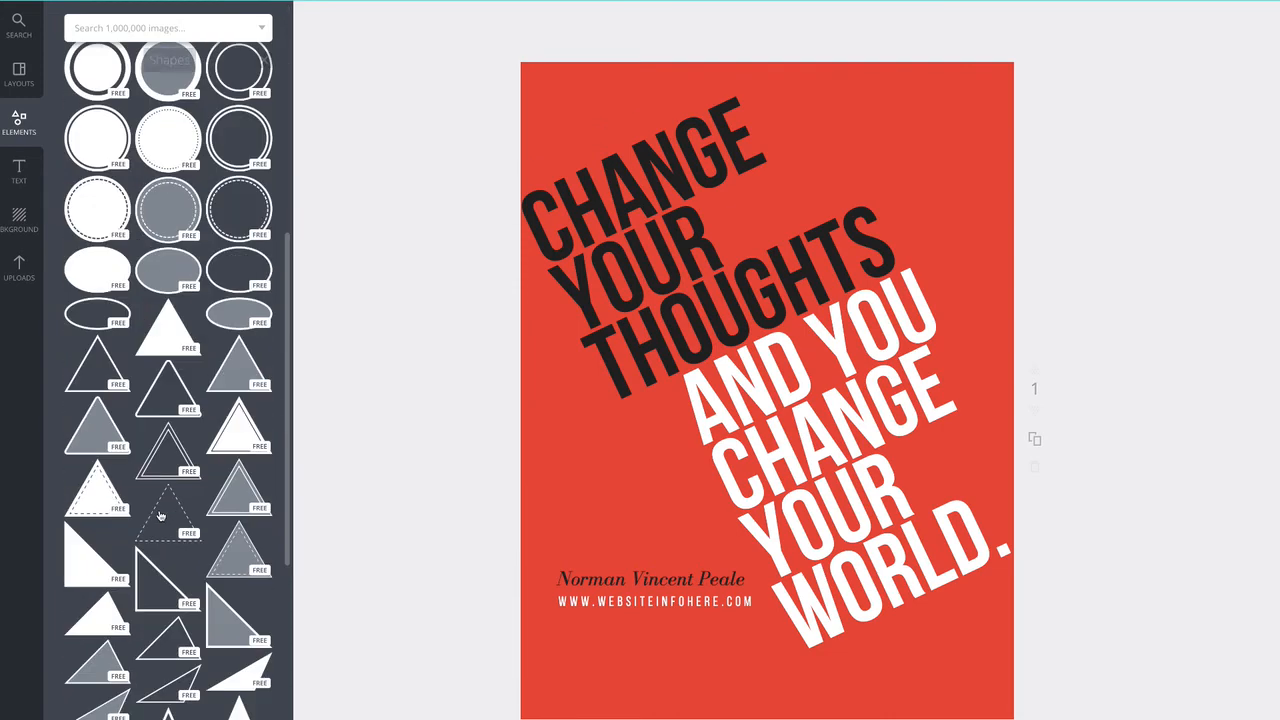
{"action": "scroll", "coordinate": [160, 516], "scroll_direction": "down", "scroll_amount": 2}
{"action": "left_click_drag", "start_coordinate": [88, 440], "coordinate": [693, 459]}
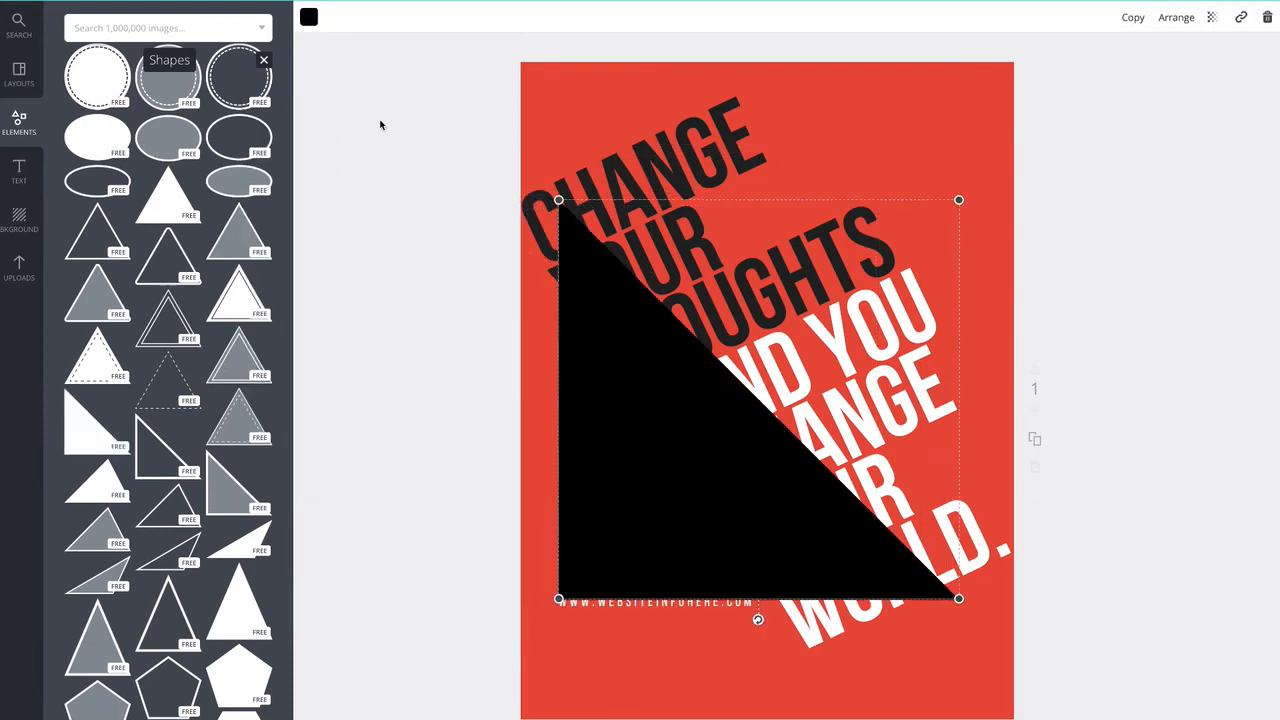
Step: Color the triangle a slightly darker shade of the poster's red, e13f1d
{"action": "left_click", "coordinate": [308, 17]}
{"action": "left_click", "coordinate": [347, 87]}
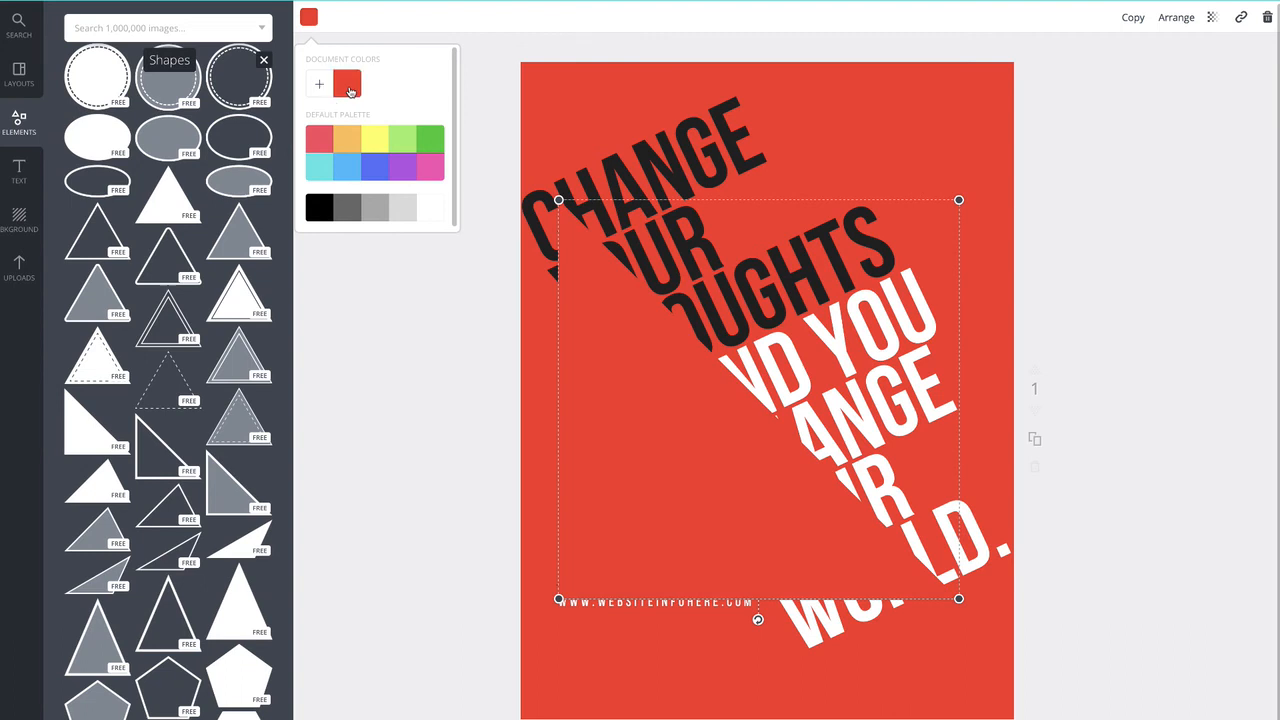
{"action": "left_click", "coordinate": [321, 84]}
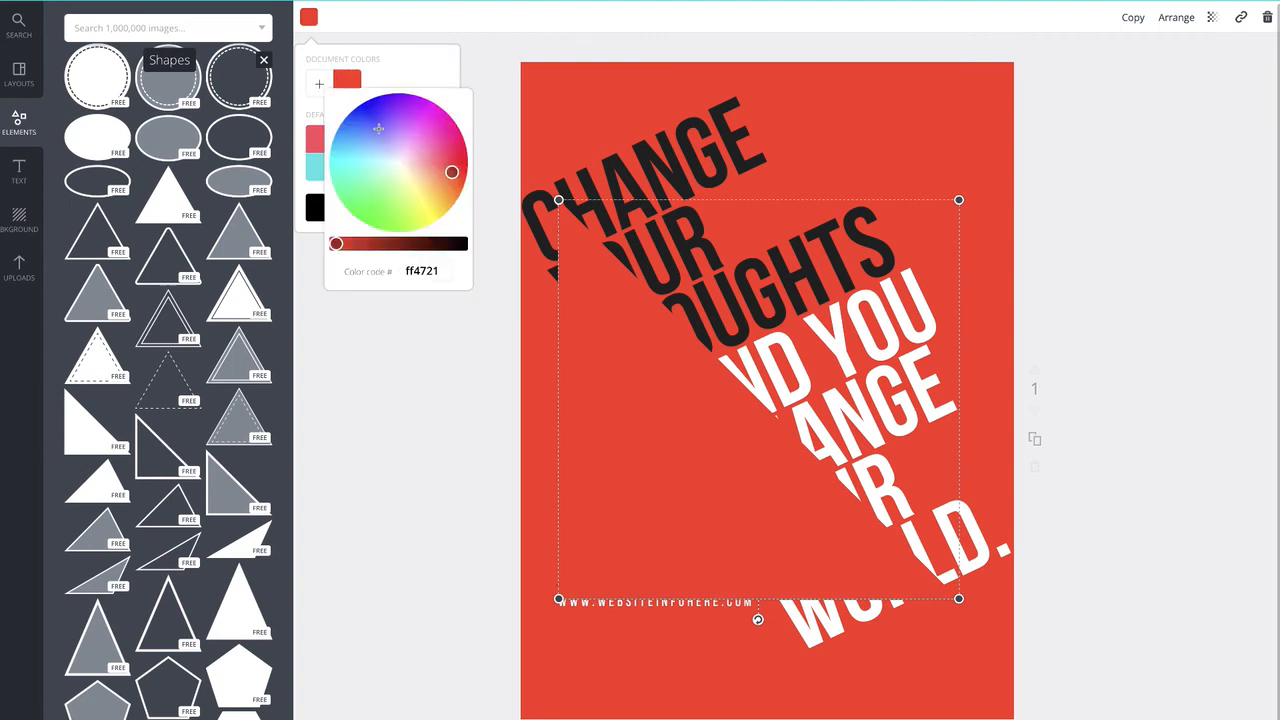
{"action": "left_click_drag", "start_coordinate": [337, 244], "coordinate": [351, 244]}
{"action": "left_click", "coordinate": [383, 349]}
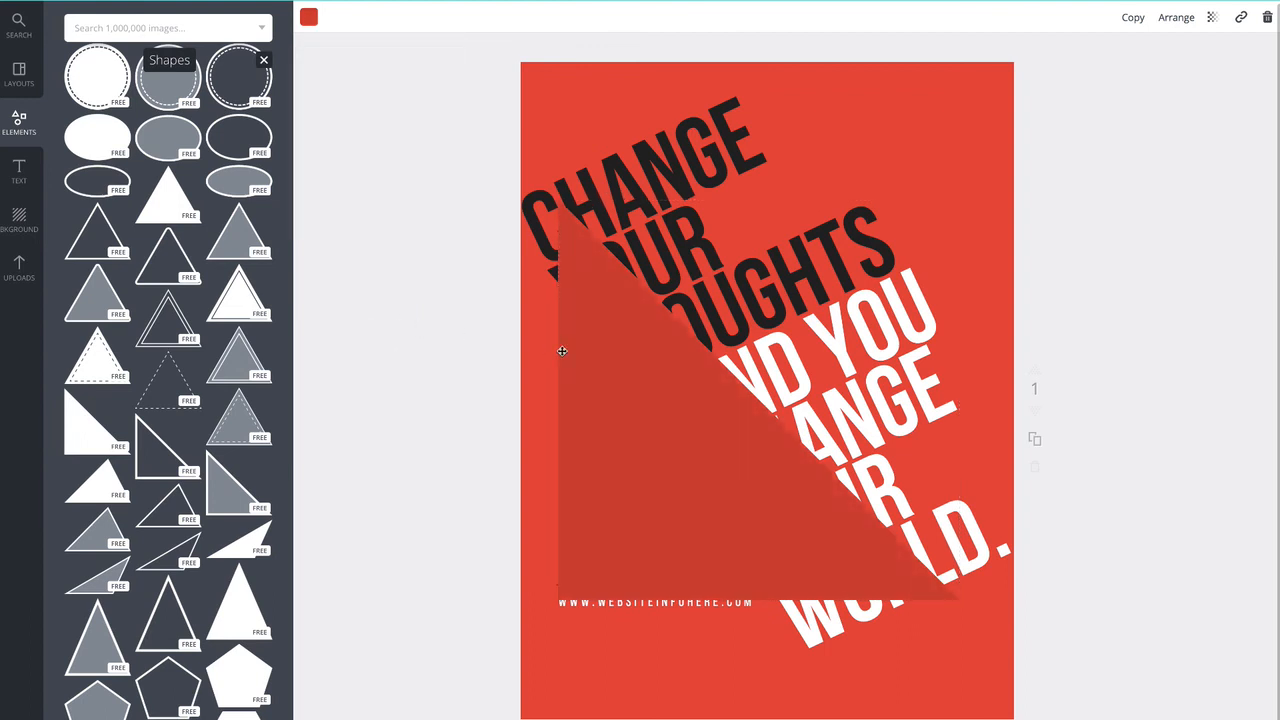
Step: Send the triangle behind all the text while keeping it above the red background
{"action": "left_click", "coordinate": [1177, 16]}
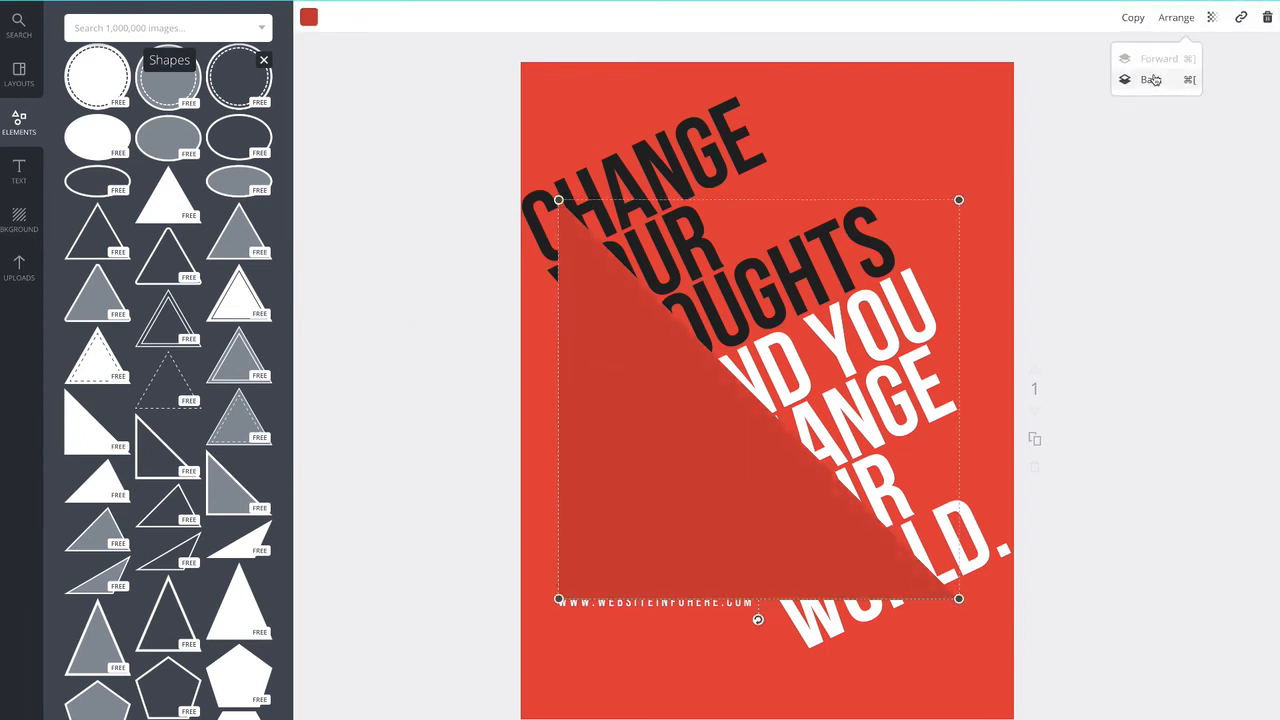
{"action": "left_click", "coordinate": [1153, 81]}
{"action": "left_click", "coordinate": [1153, 80]}
{"action": "left_click", "coordinate": [1153, 80]}
{"action": "left_click", "coordinate": [1153, 80]}
{"action": "left_click", "coordinate": [1153, 80]}
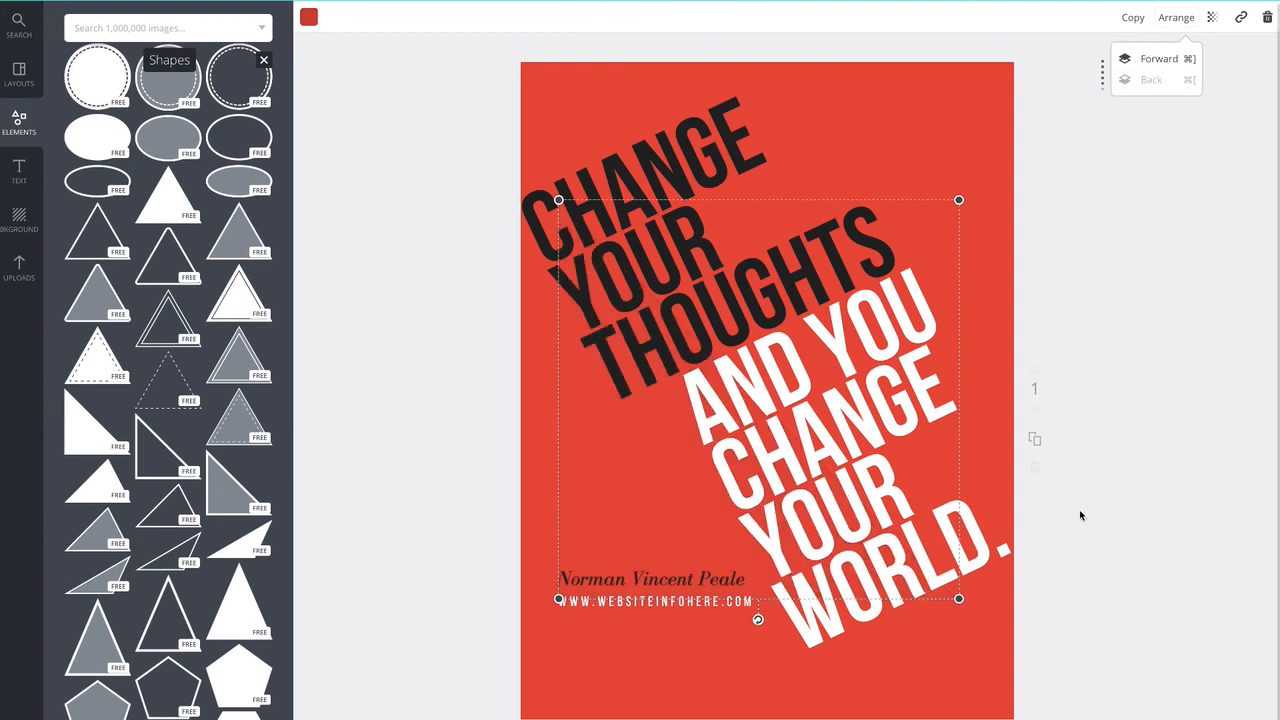
{"action": "left_click", "coordinate": [1158, 61]}
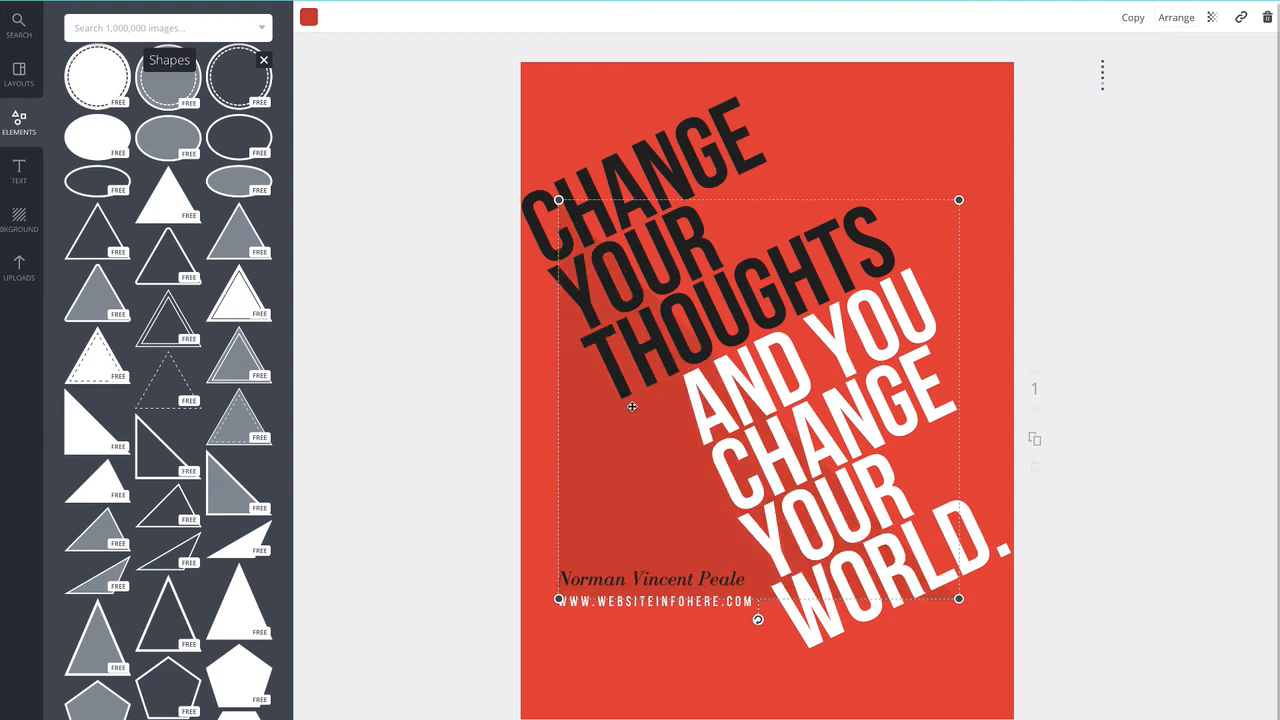
Step: Move the triangle to the lower-left of the poster, then rotate and enlarge it to follow the tilted text
{"action": "left_click_drag", "start_coordinate": [571, 443], "coordinate": [546, 577]}
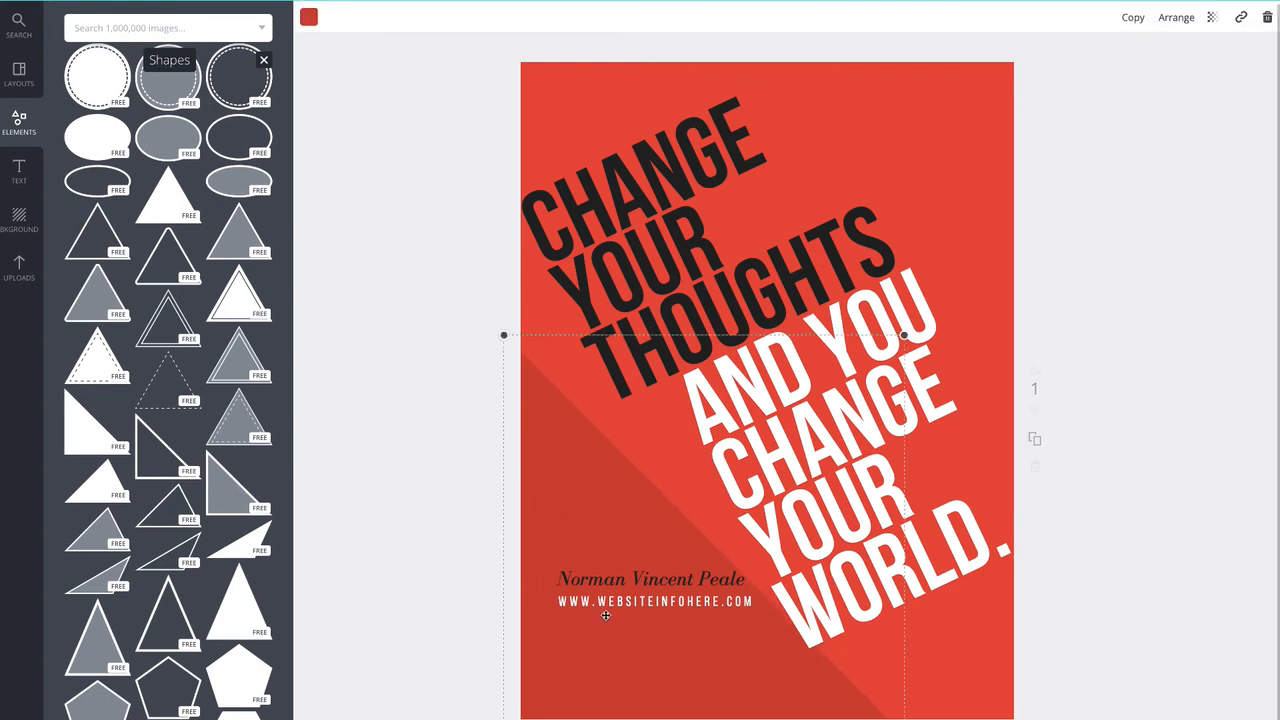
{"action": "scroll", "coordinate": [712, 706], "scroll_direction": "down", "scroll_amount": 1}
{"action": "left_click_drag", "start_coordinate": [703, 710], "coordinate": [620, 705]}
{"action": "left_click_drag", "start_coordinate": [588, 236], "coordinate": [400, 15]}
{"action": "left_click_drag", "start_coordinate": [637, 430], "coordinate": [654, 389]}
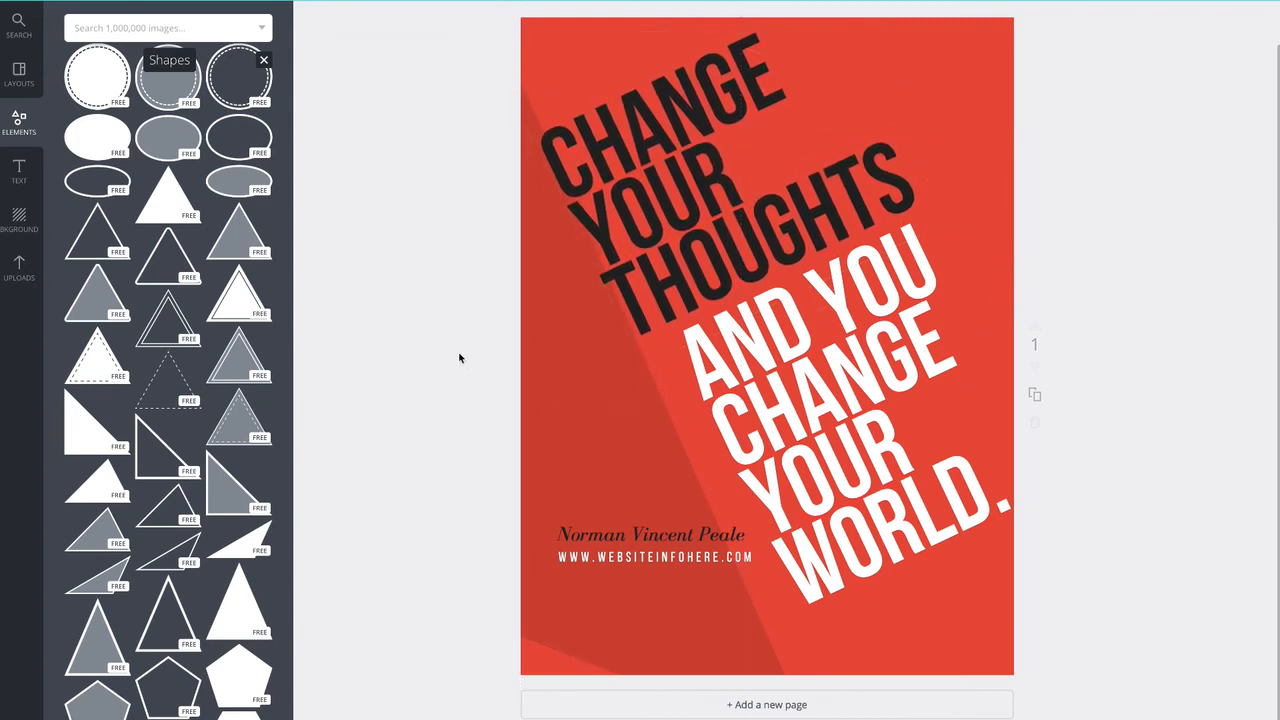
Step: Fine-tune the triangle's rotation and position along the text slant, and nudge the "CHANGE YOUR THOUGHTS" block slightly down
{"action": "left_click", "coordinate": [577, 420]}
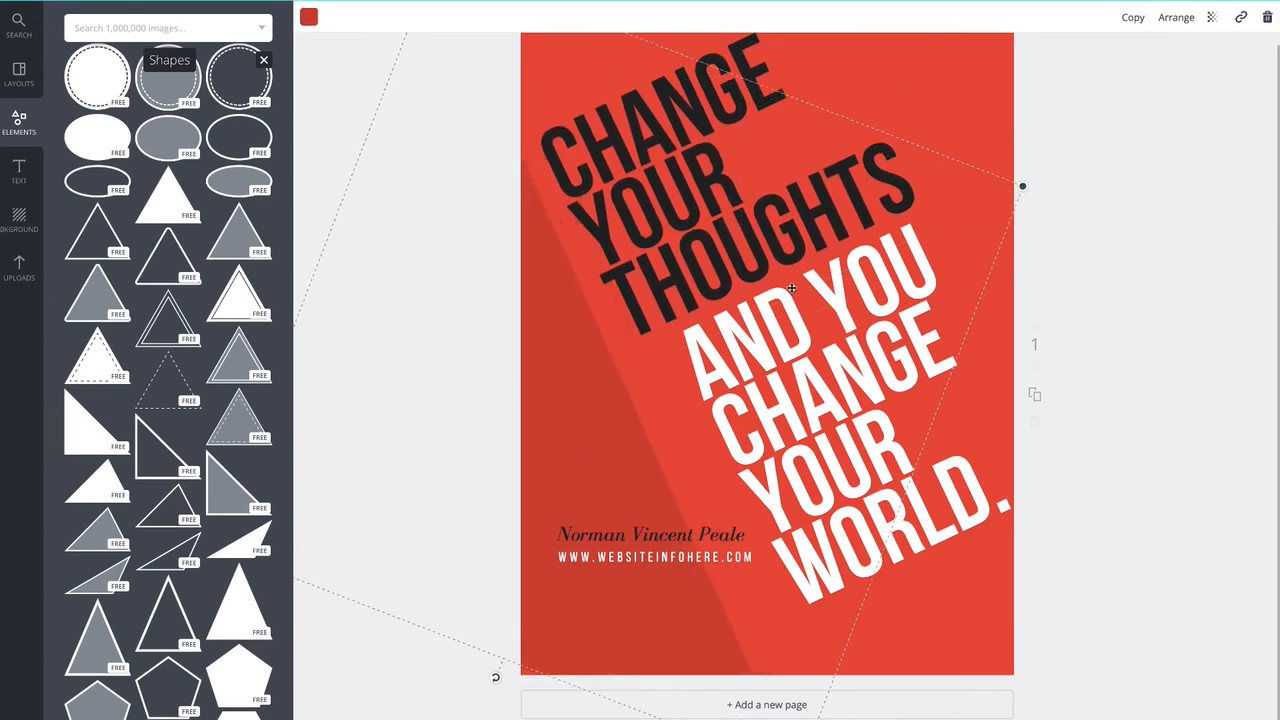
{"action": "left_click_drag", "start_coordinate": [494, 682], "coordinate": [513, 696]}
{"action": "left_click_drag", "start_coordinate": [590, 445], "coordinate": [587, 452]}
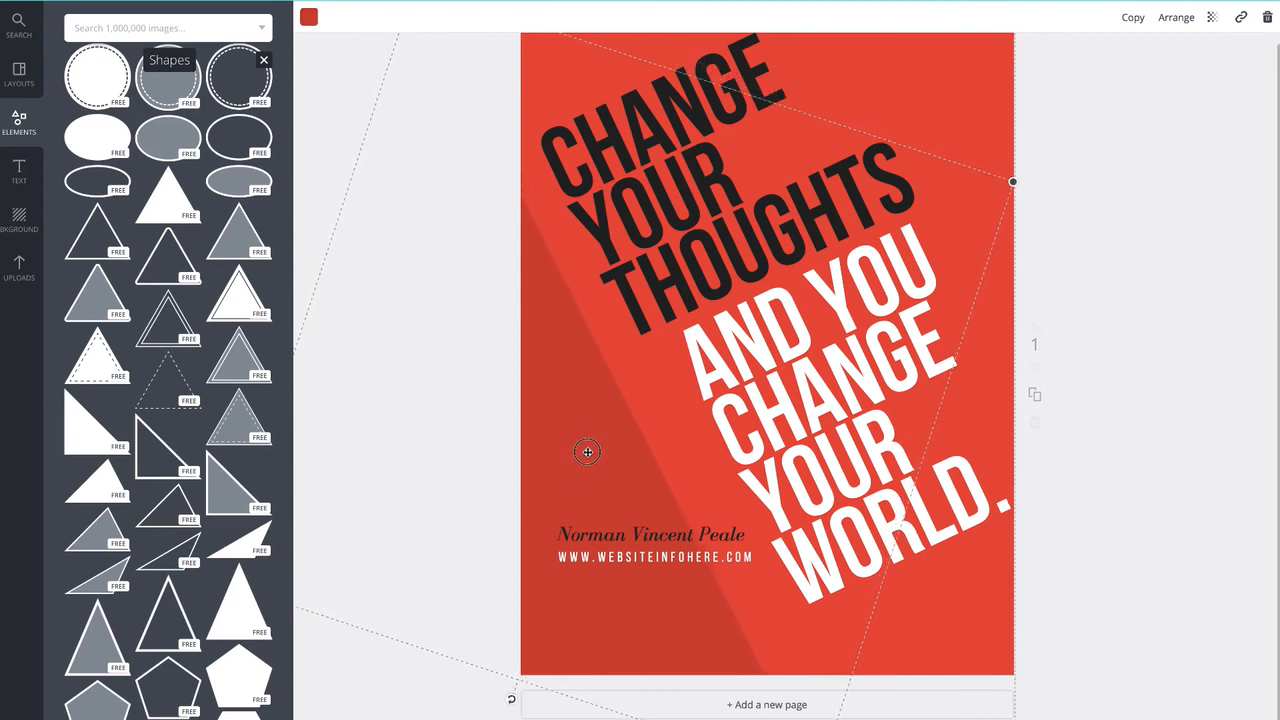
{"action": "left_click", "coordinate": [1093, 376]}
{"action": "left_click_drag", "start_coordinate": [818, 322], "coordinate": [817, 326]}
Step: Duplicate the dark red triangle, rotate the copy the opposite way and fit it into the poster's upper-right corner
{"action": "left_click", "coordinate": [596, 387]}
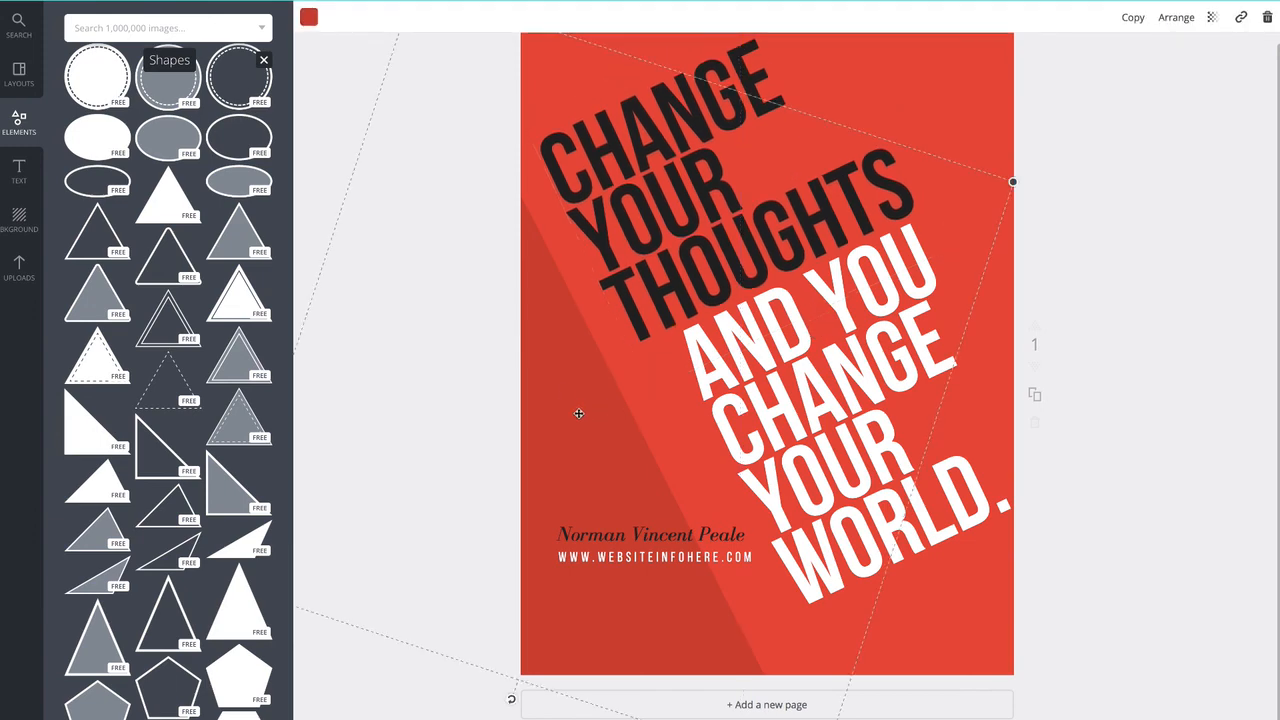
{"action": "left_click", "coordinate": [1130, 20]}
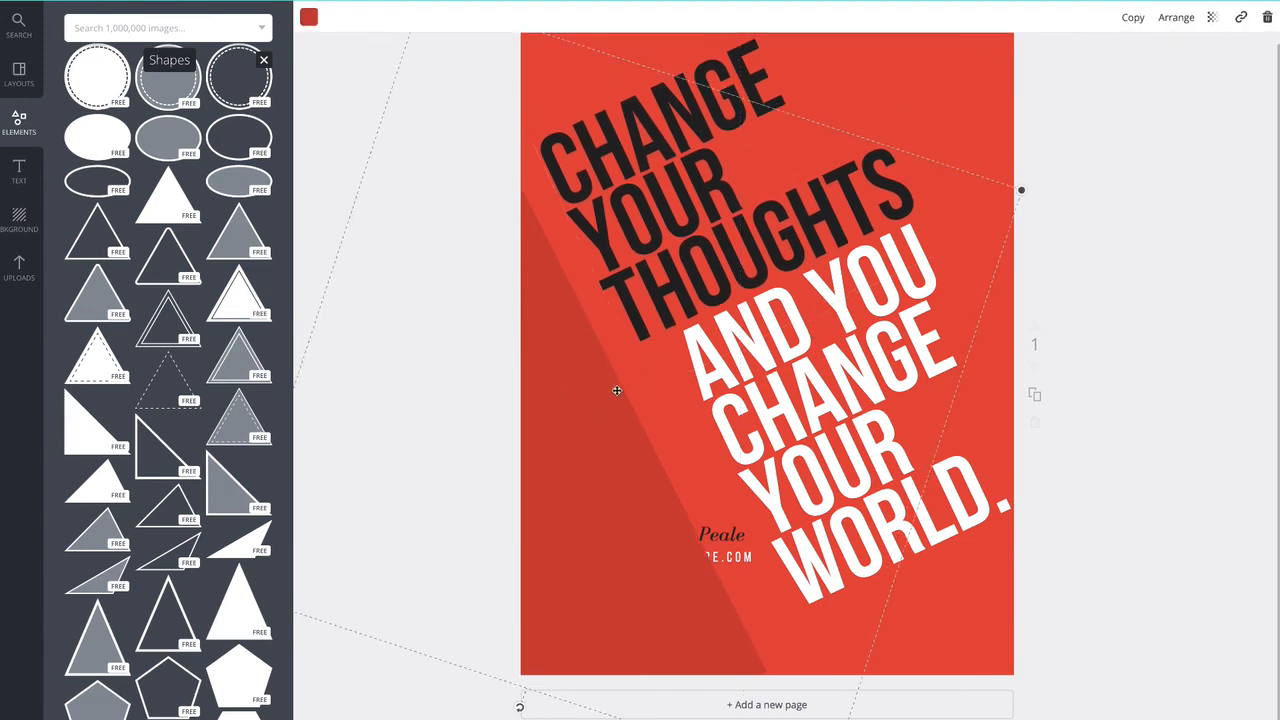
{"action": "left_click_drag", "start_coordinate": [611, 389], "coordinate": [902, 215]}
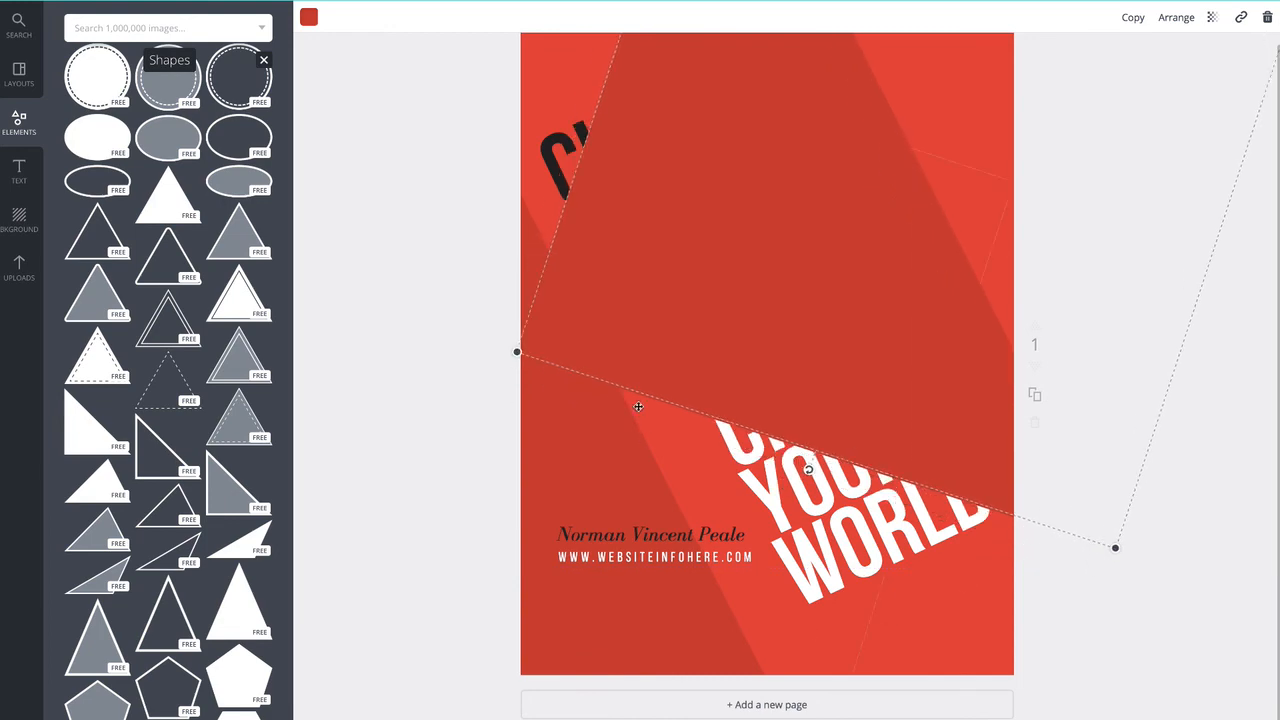
{"action": "left_click_drag", "start_coordinate": [808, 469], "coordinate": [871, 135]}
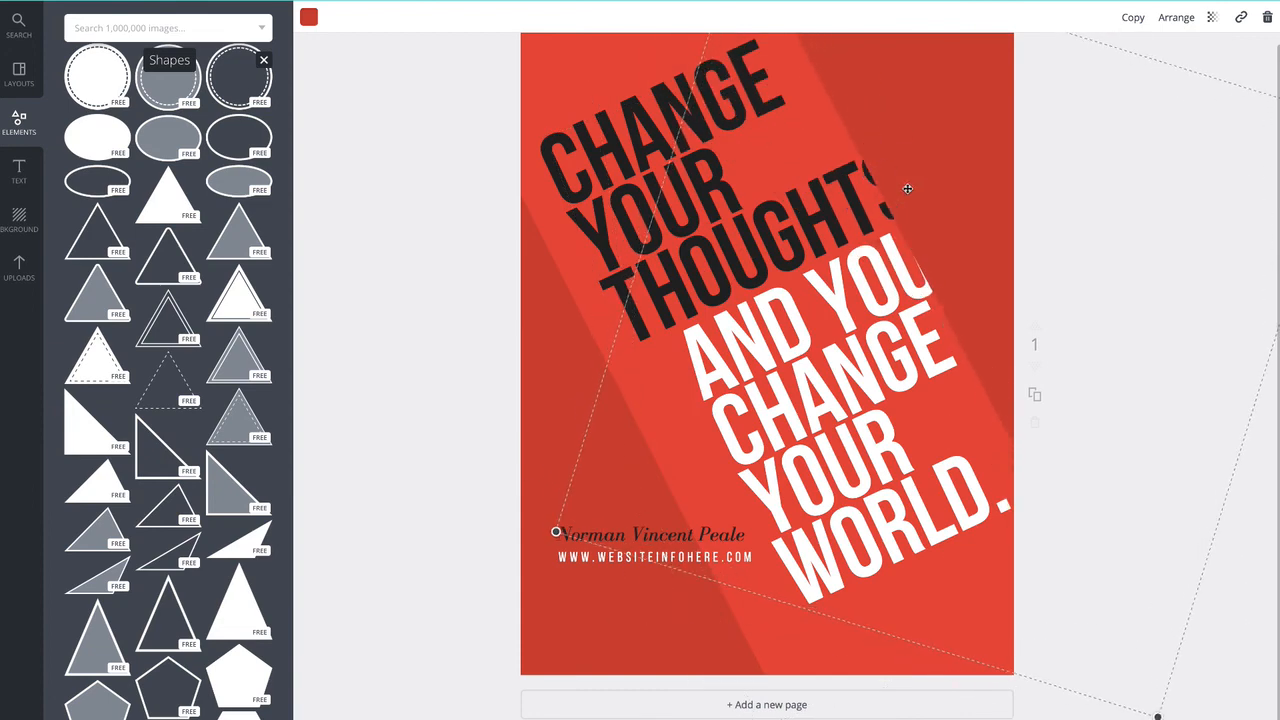
{"action": "left_click_drag", "start_coordinate": [907, 188], "coordinate": [949, 133]}
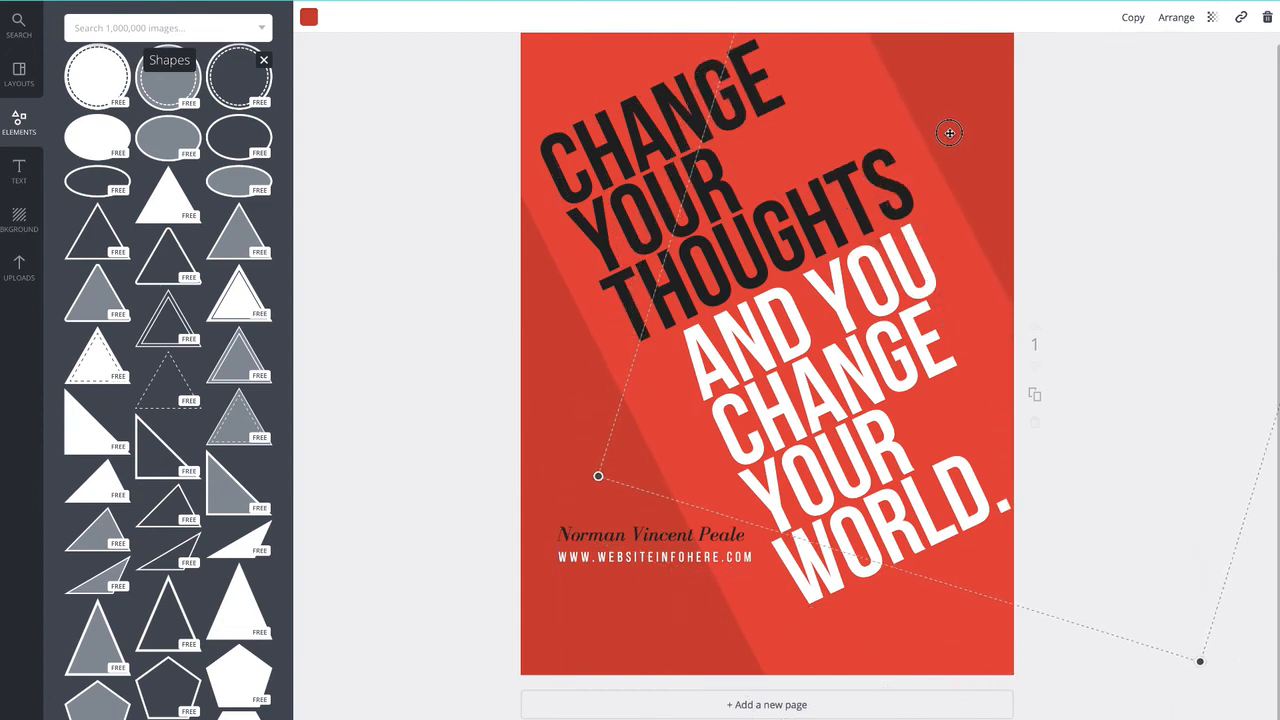
{"action": "left_click", "coordinate": [428, 168]}
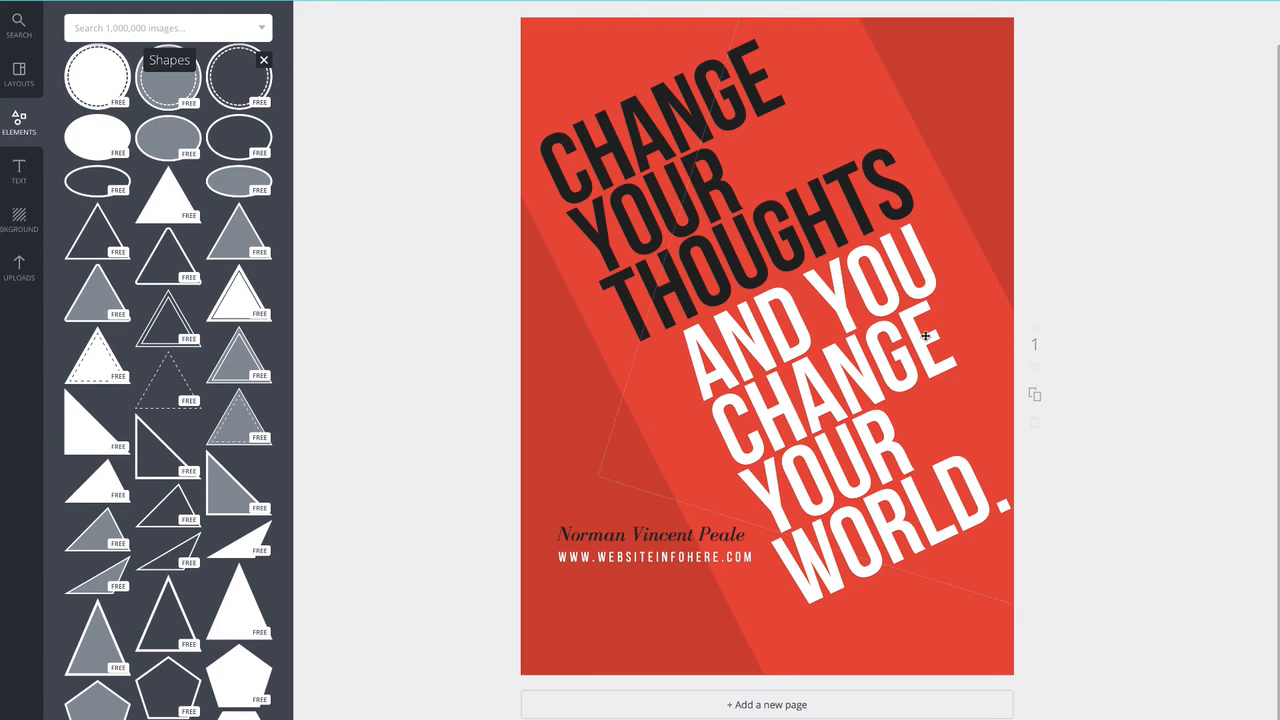
Step: Try the background red and orange-red ff5624 on the upper-right triangle, and restore its darker red
{"action": "left_click", "coordinate": [963, 47]}
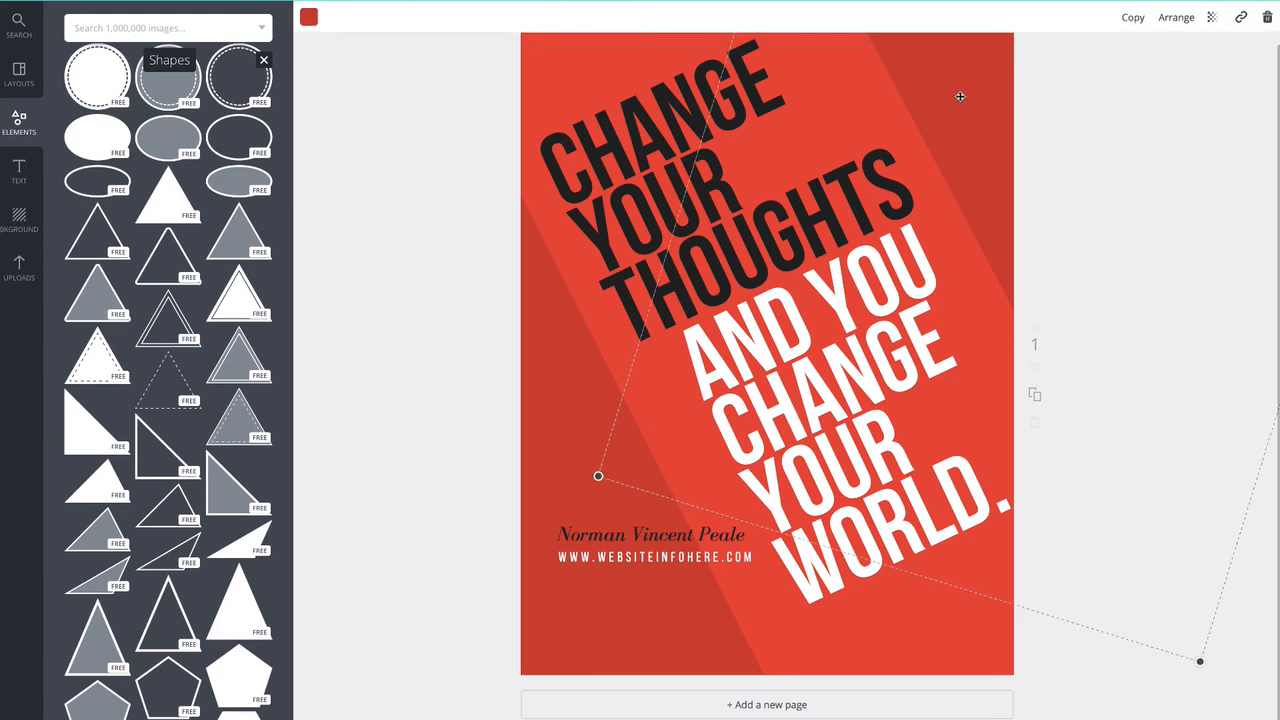
{"action": "left_click", "coordinate": [311, 22]}
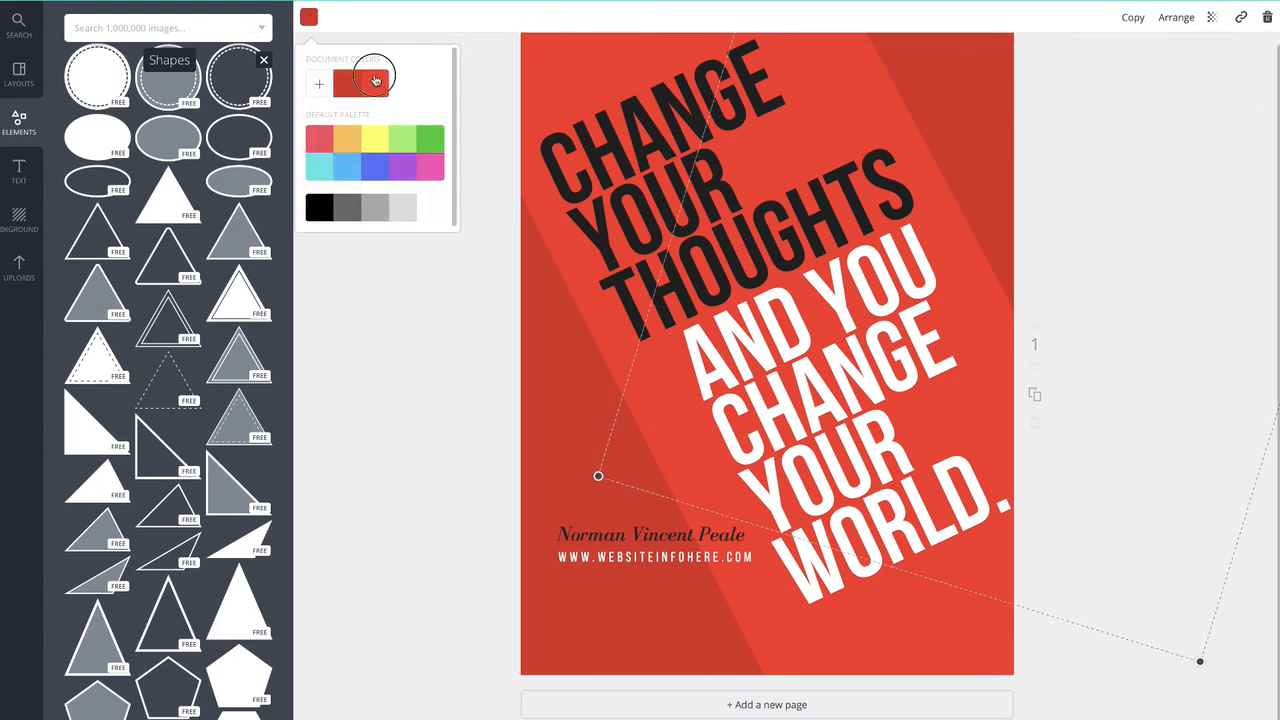
{"action": "left_click", "coordinate": [375, 82]}
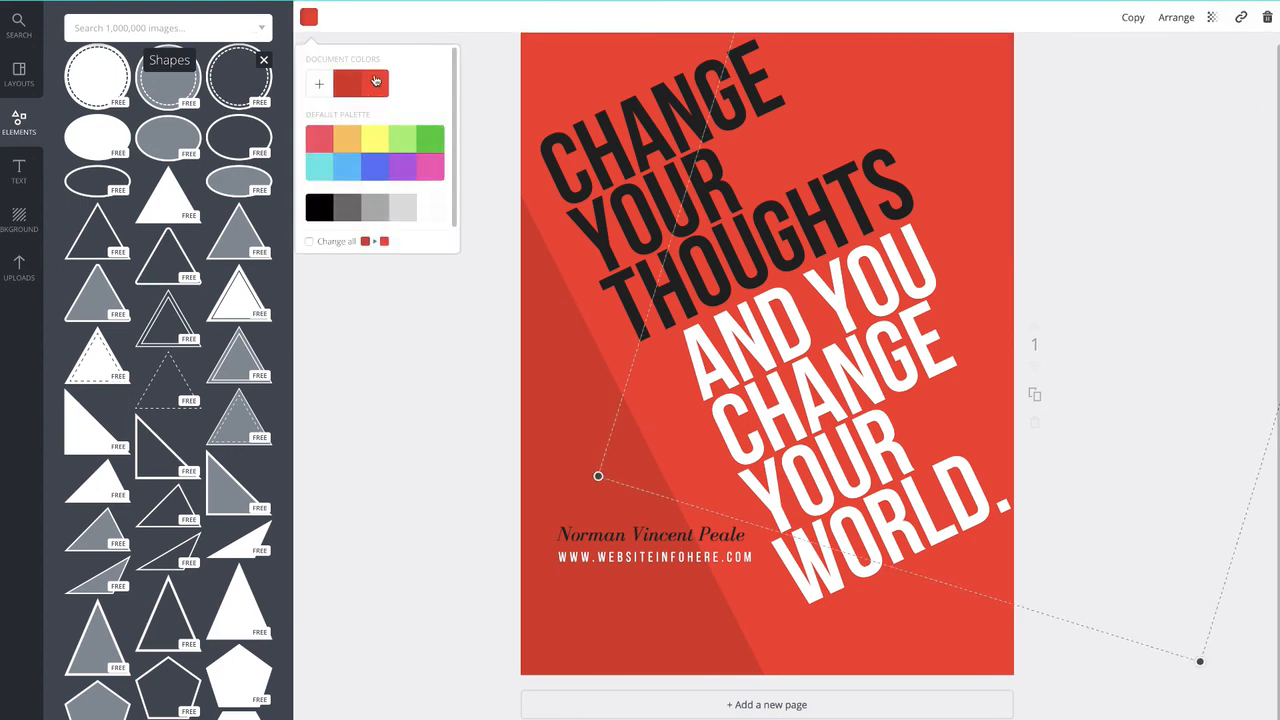
{"action": "left_click", "coordinate": [317, 88]}
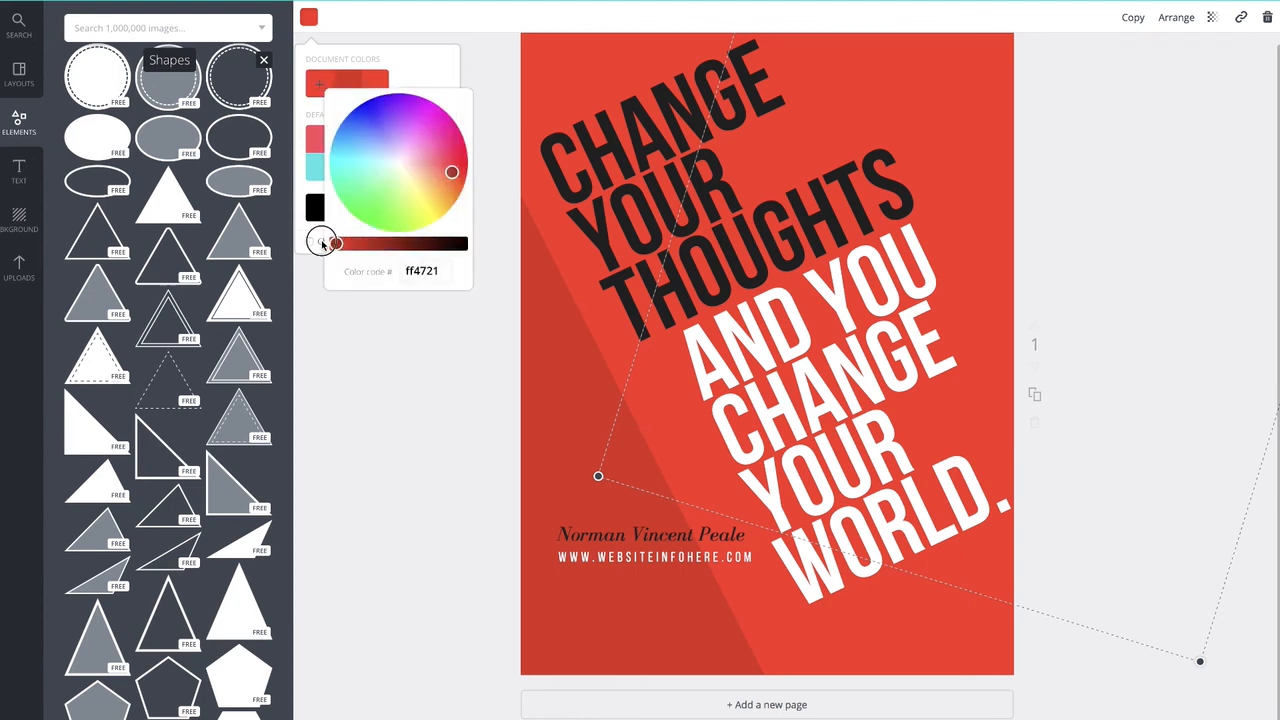
{"action": "left_click_drag", "start_coordinate": [452, 172], "coordinate": [448, 174]}
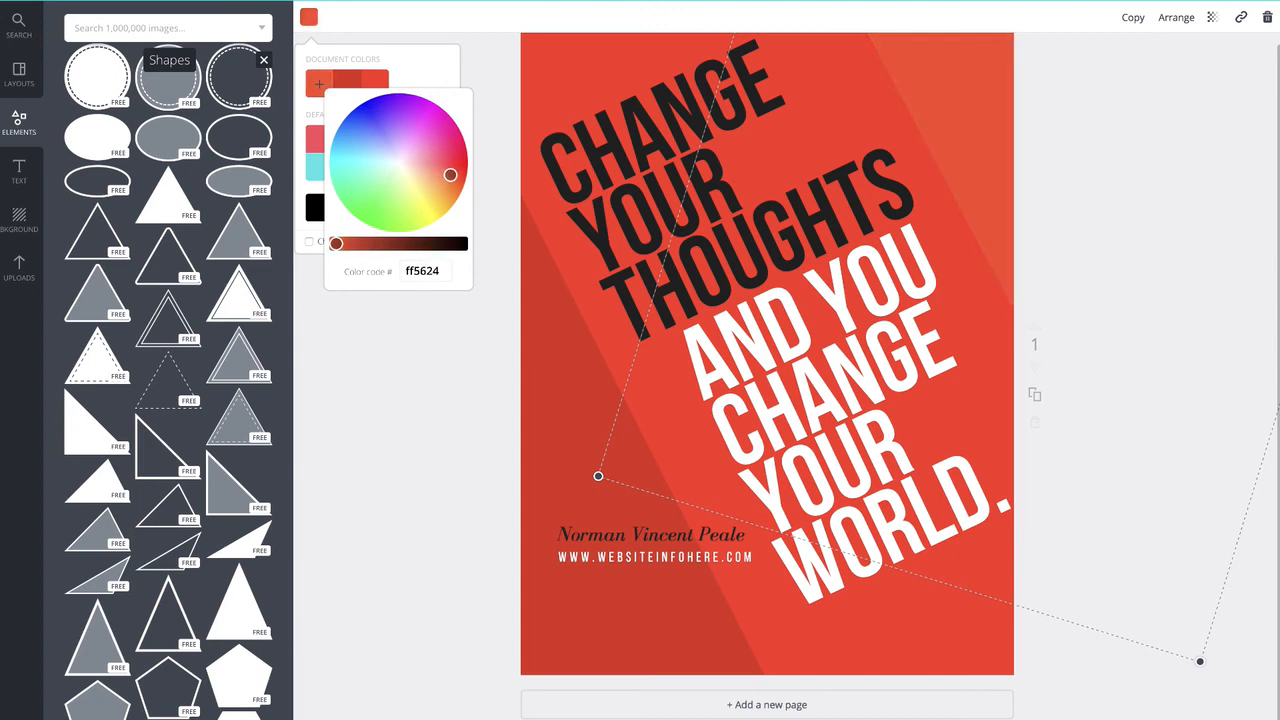
{"action": "left_click", "coordinate": [396, 68]}
{"action": "left_click", "coordinate": [369, 84]}
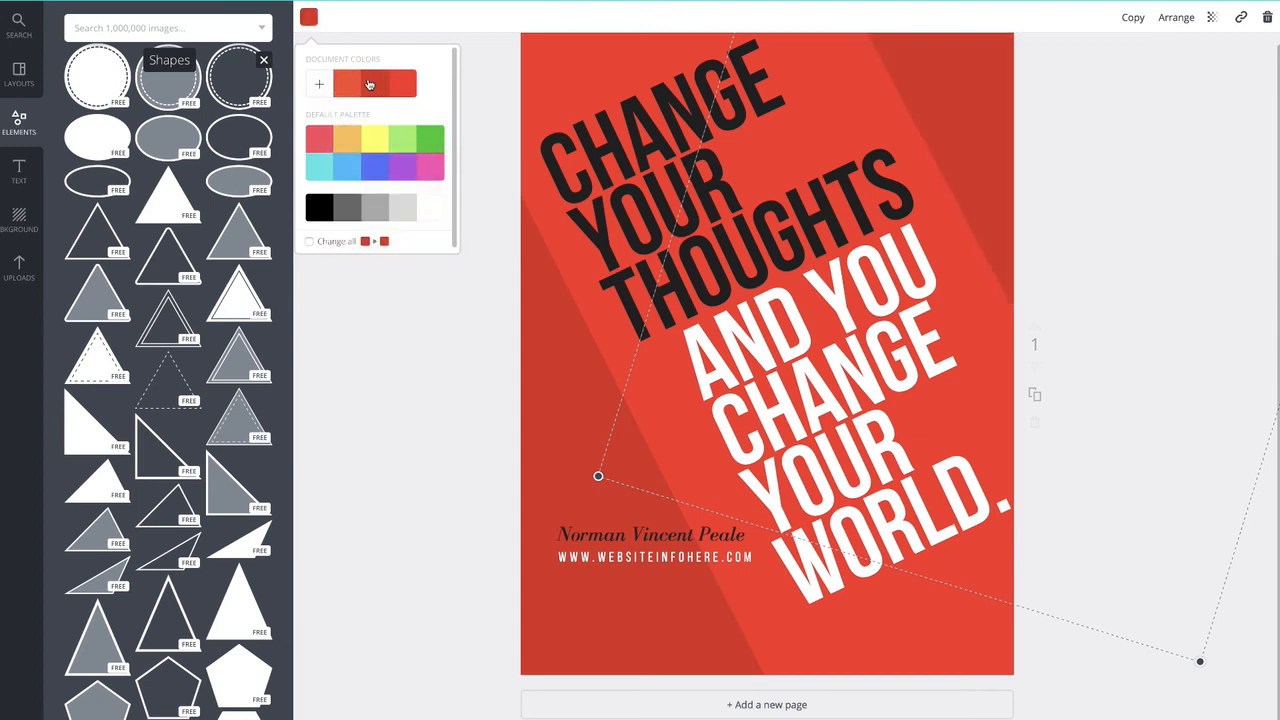
Step: Darken the upper-right triangle's red to a deeper shade than the lower-left triangle
{"action": "left_click", "coordinate": [320, 85]}
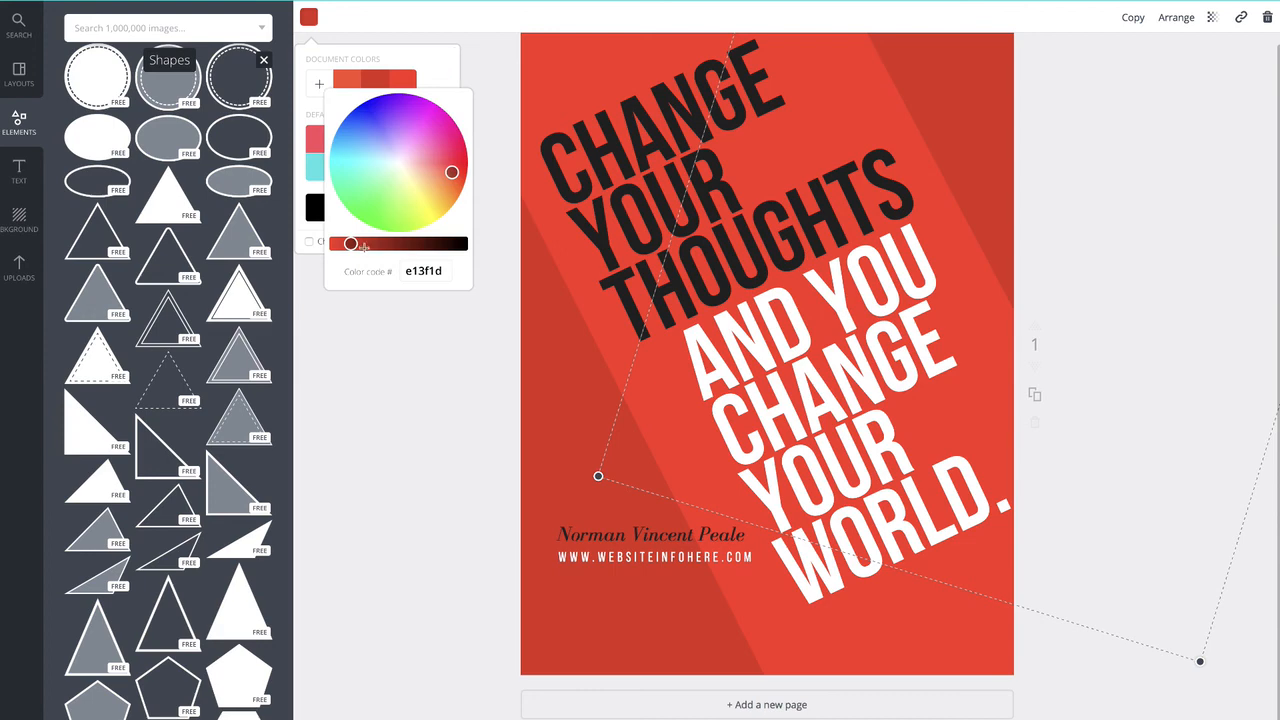
{"action": "left_click", "coordinate": [393, 402]}
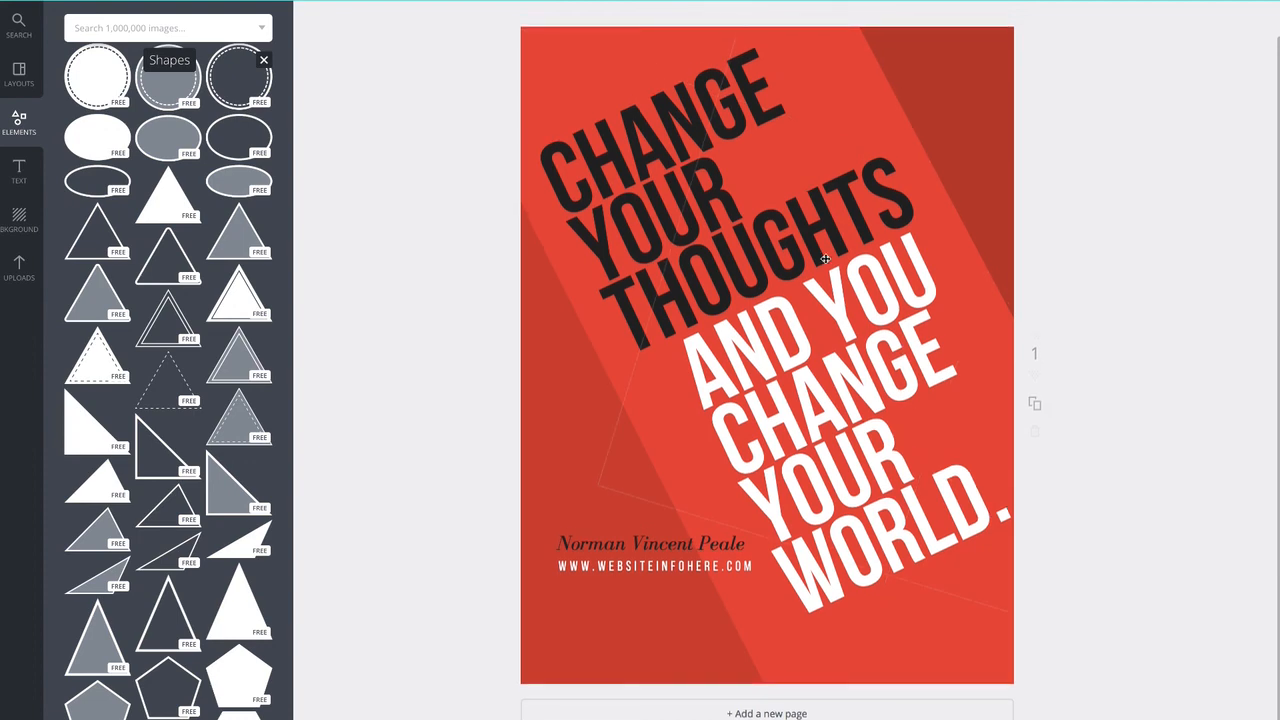
Step: Nudge the "CHANGE YOUR THOUGHTS" block slightly down and left, and open the background color options
{"action": "left_click", "coordinate": [782, 225]}
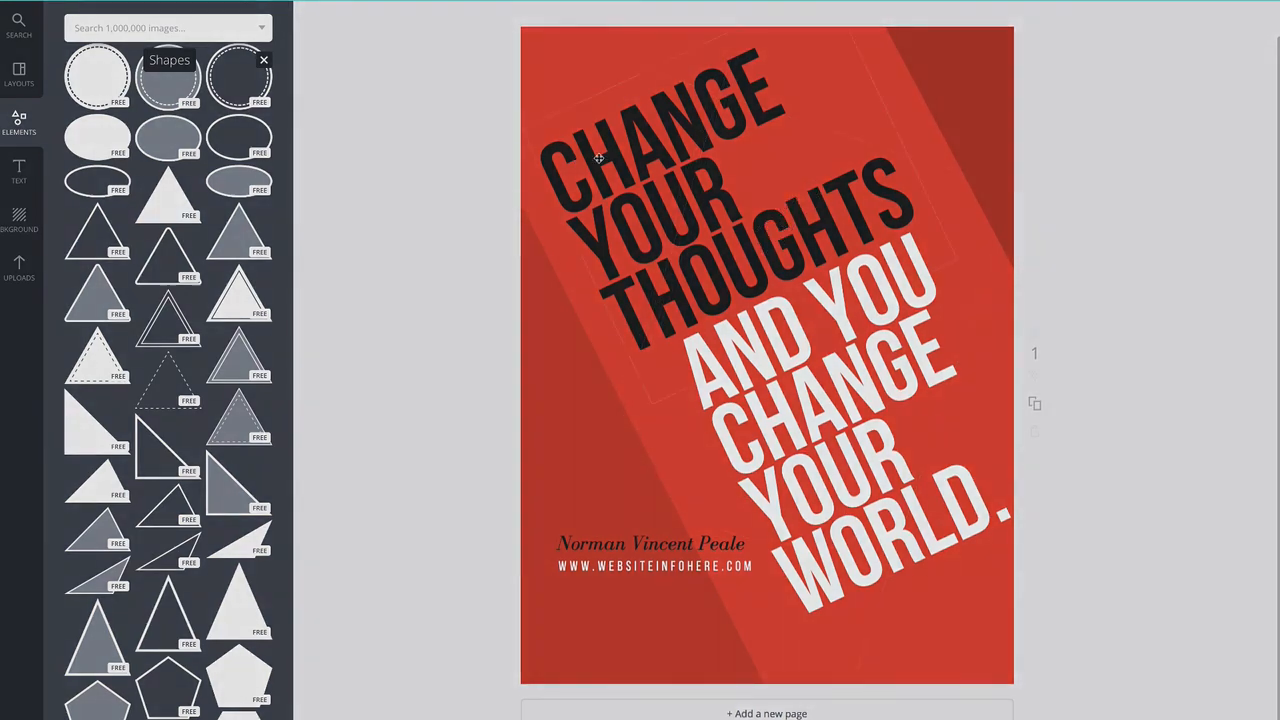
{"action": "left_click_drag", "start_coordinate": [598, 158], "coordinate": [605, 158]}
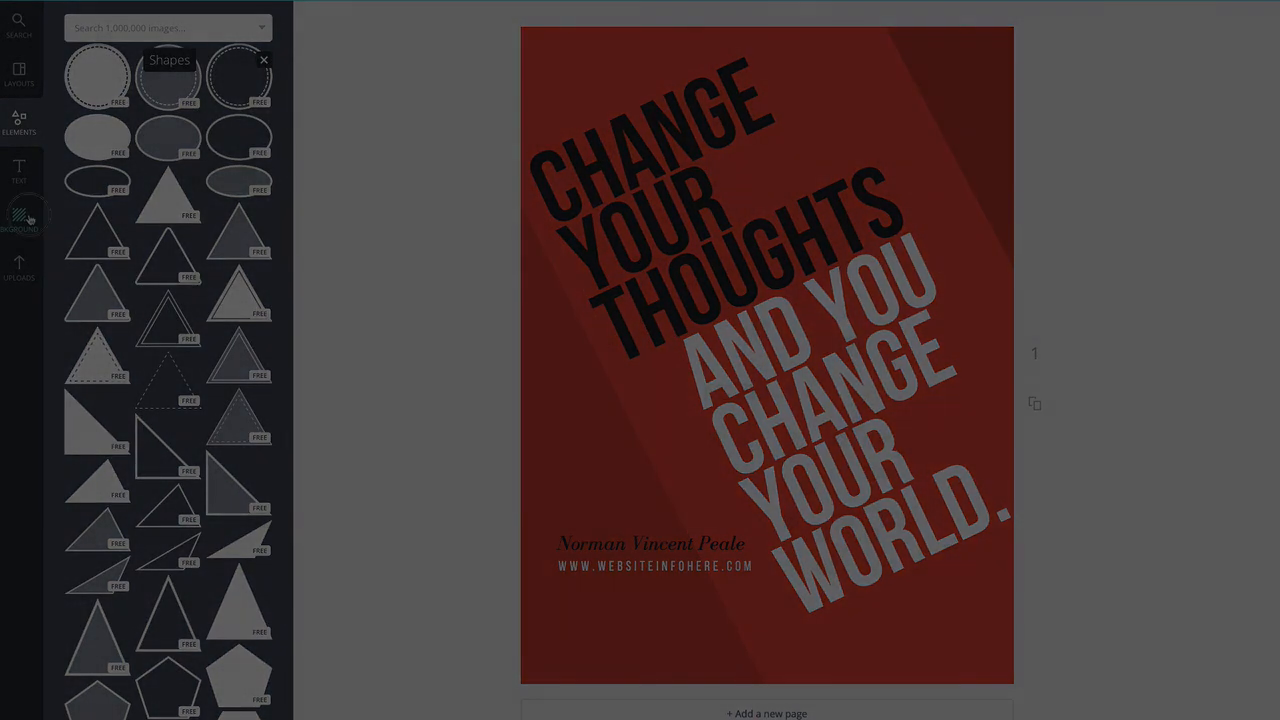
{"action": "left_click", "coordinate": [29, 218]}
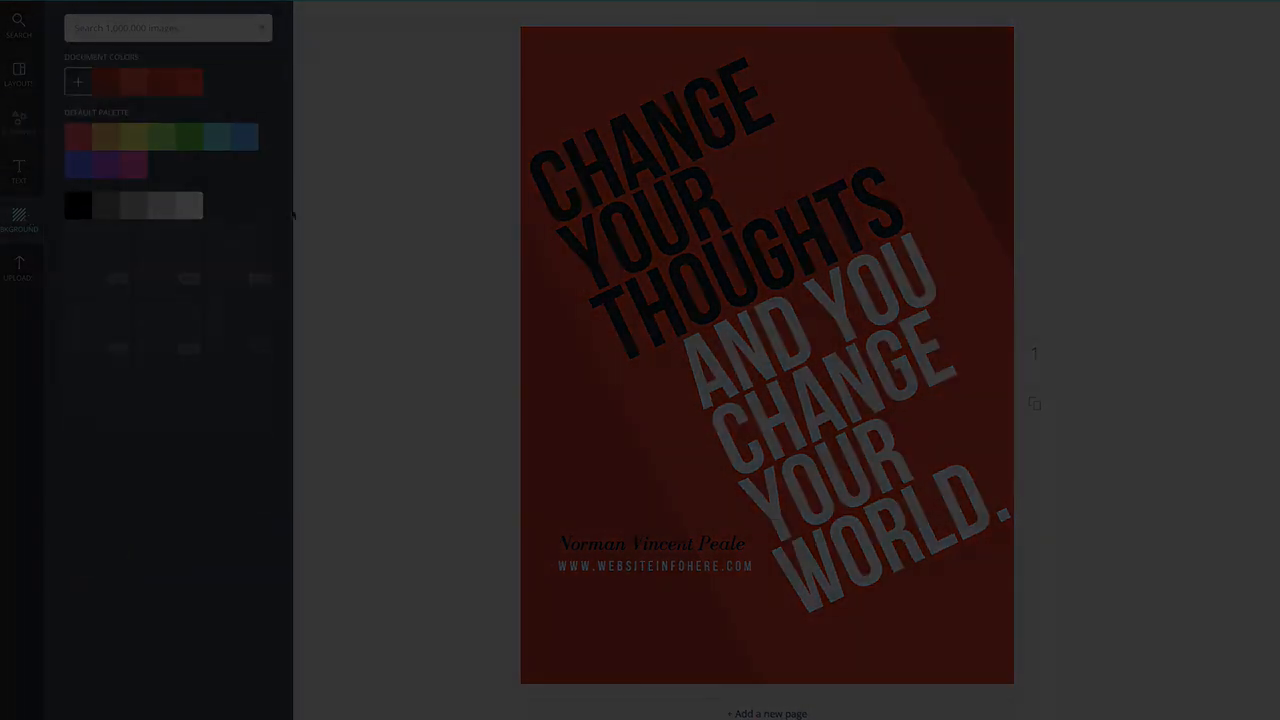